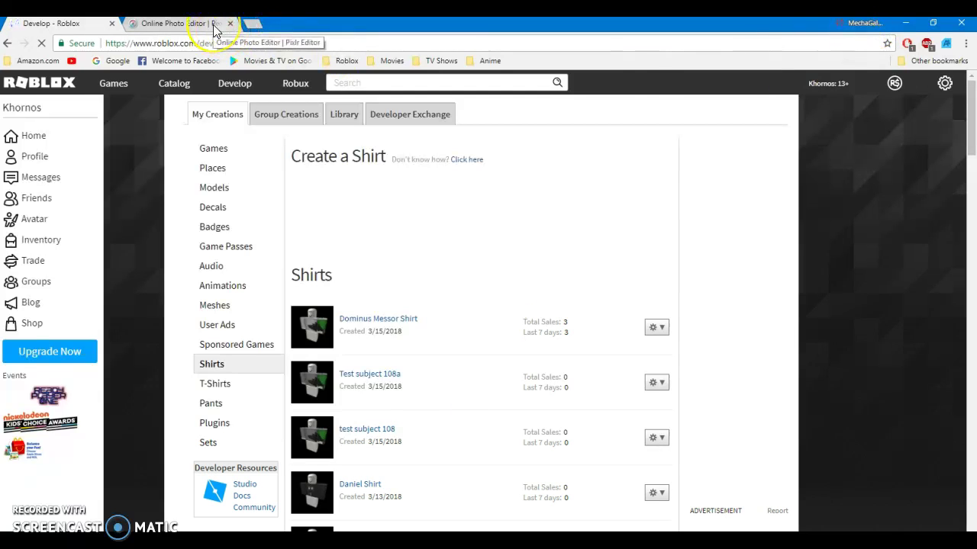
Step: Look at the Pixlr Editor start screen and return to the Roblox page listing the created shirts
left_click(176, 23)
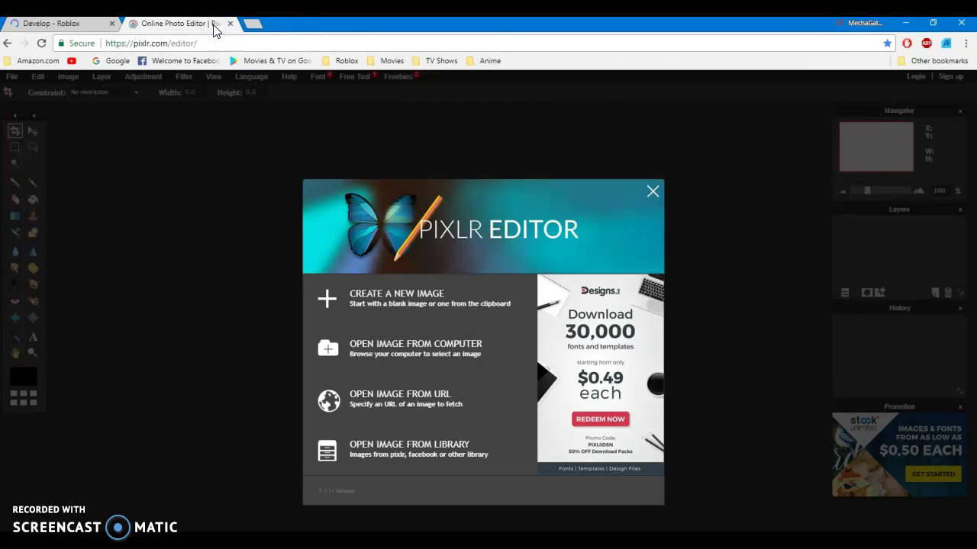
left_click(75, 26)
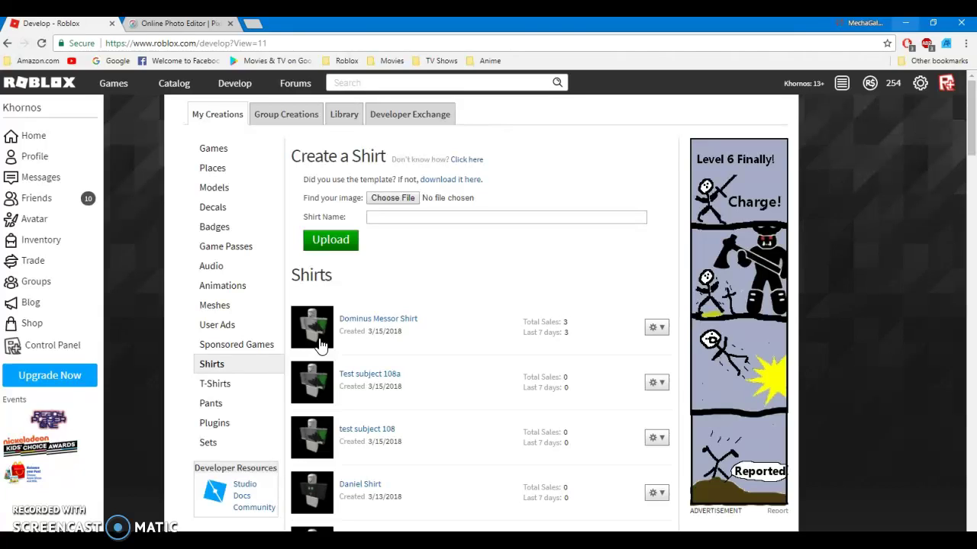
left_click(392, 329)
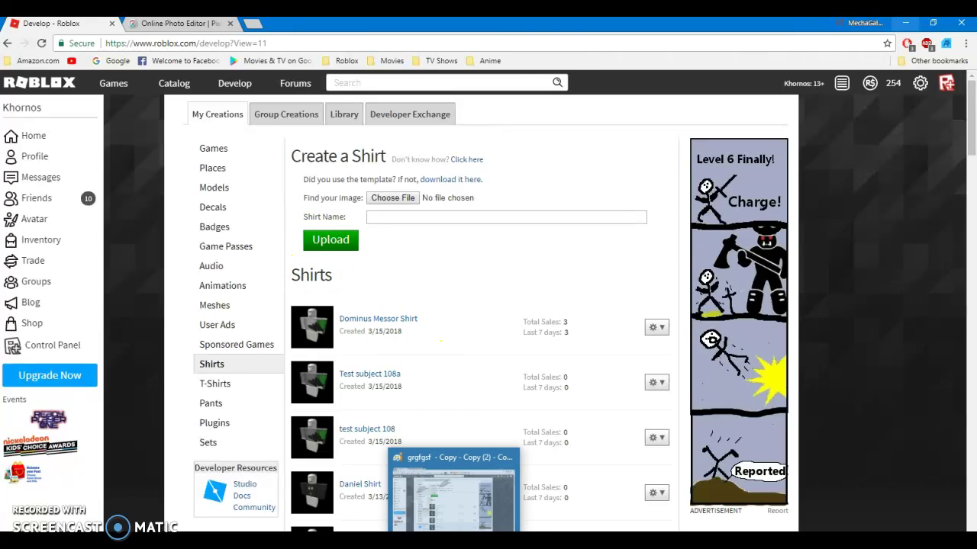
Step: Switch to Paint and move the loose gray fedora drawing downward beside the shirt template
left_click(499, 524)
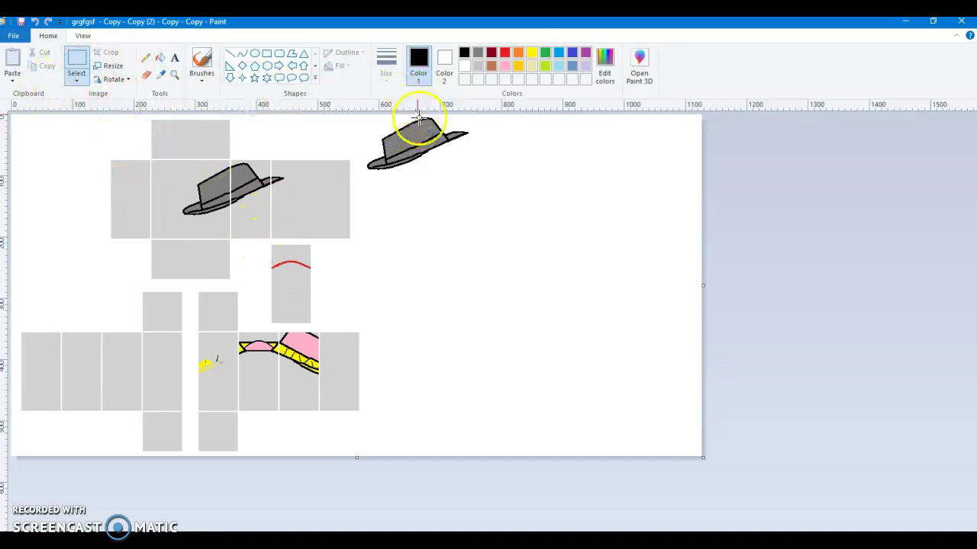
left_click_drag(508, 194, 359, 61)
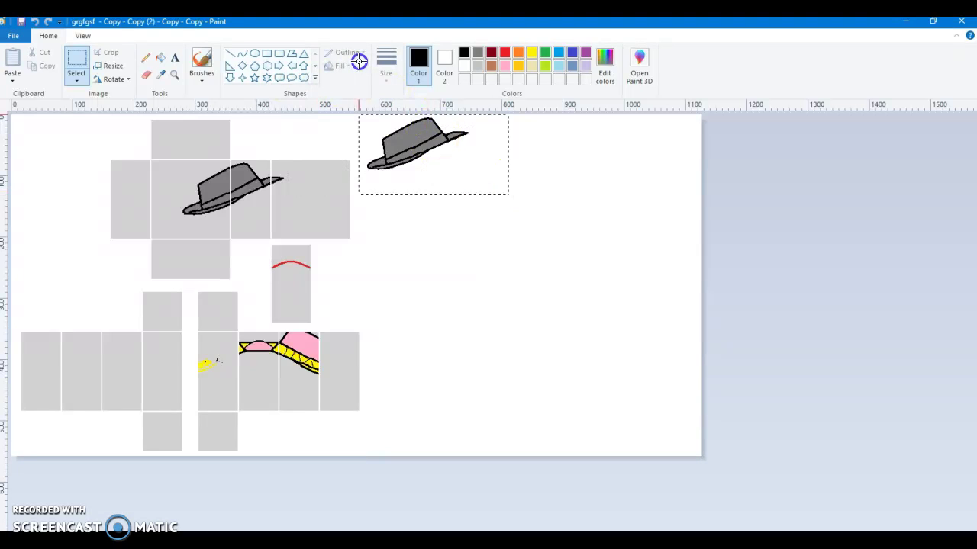
left_click(468, 283)
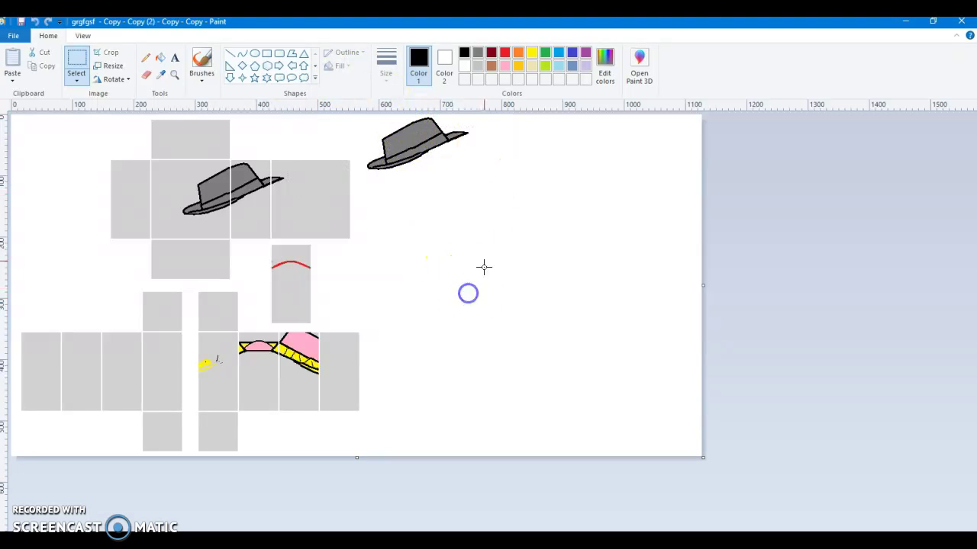
left_click_drag(491, 190, 355, 26)
left_click_drag(404, 142, 427, 209)
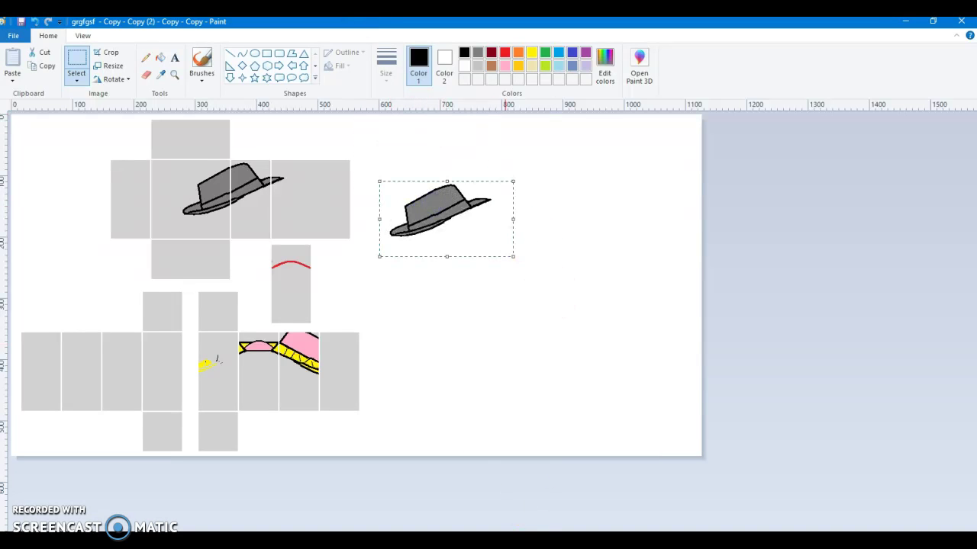
Step: Return to the Roblox Develop page in the browser and open the Catalog in a new tab
key("alt+Tab")
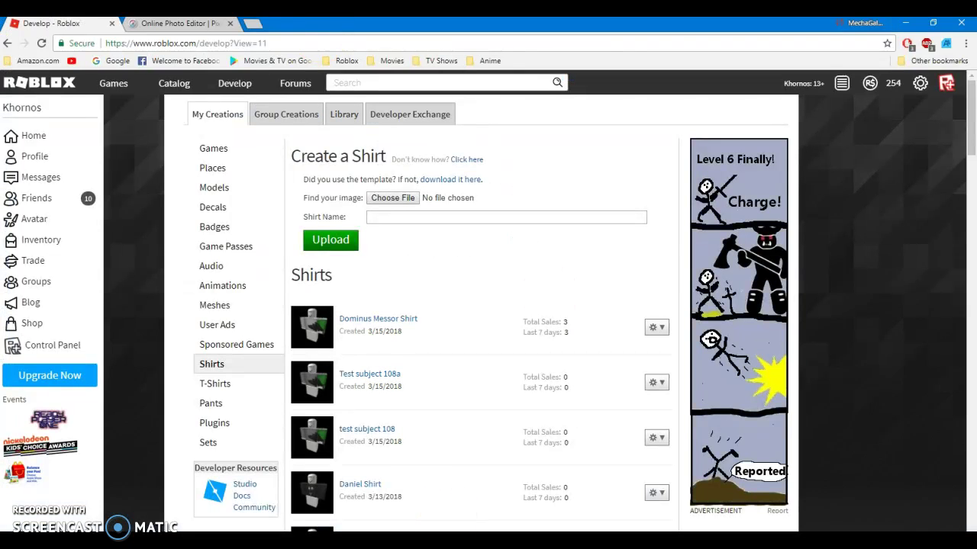
right_click(189, 84)
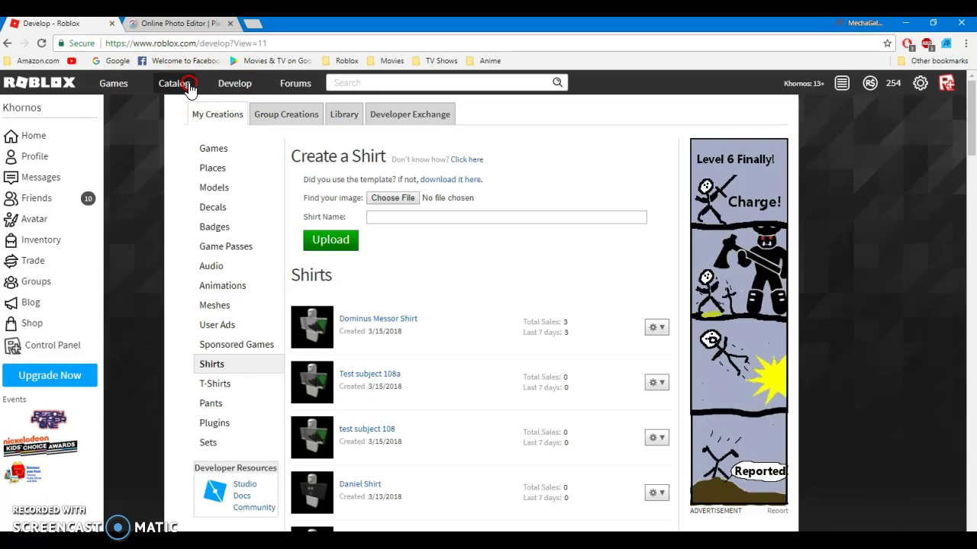
left_click(230, 83)
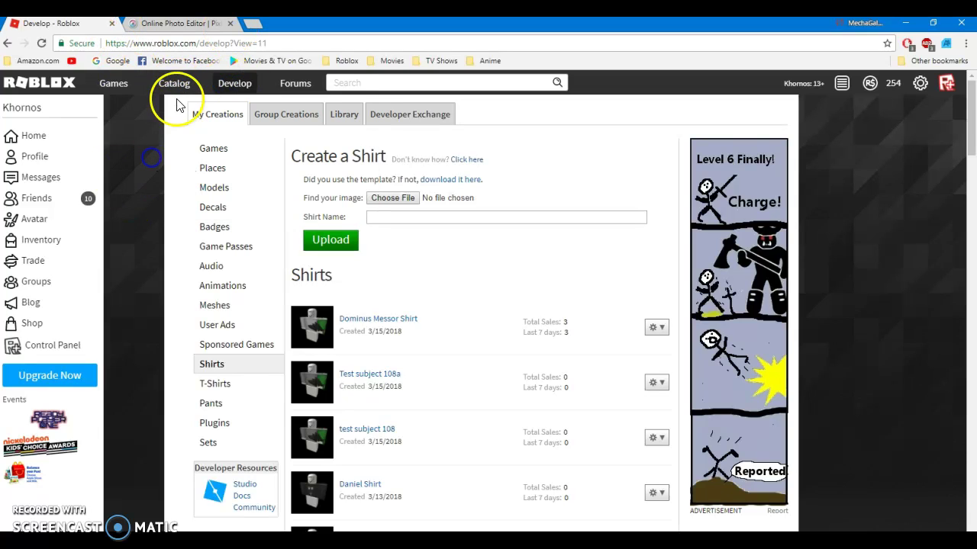
right_click(182, 86)
left_click(229, 92)
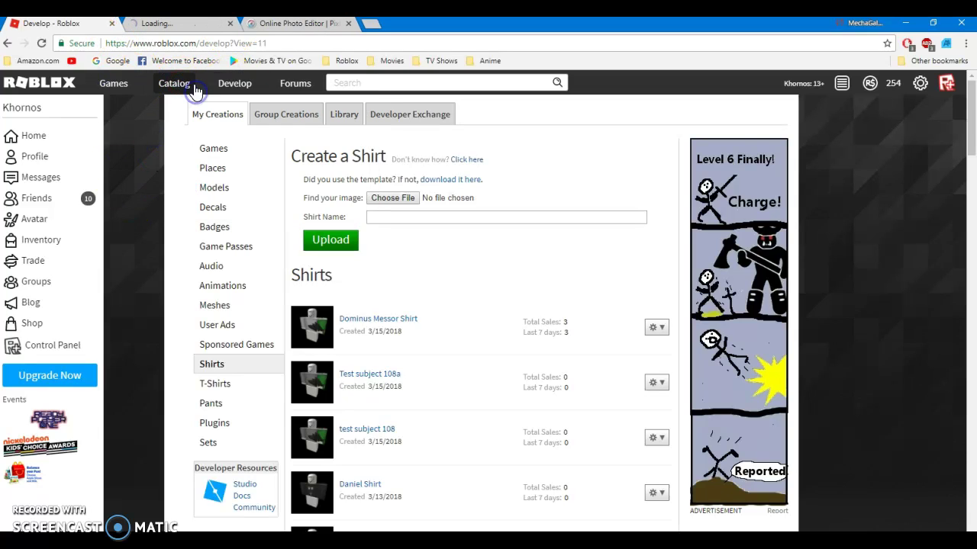
left_click(181, 25)
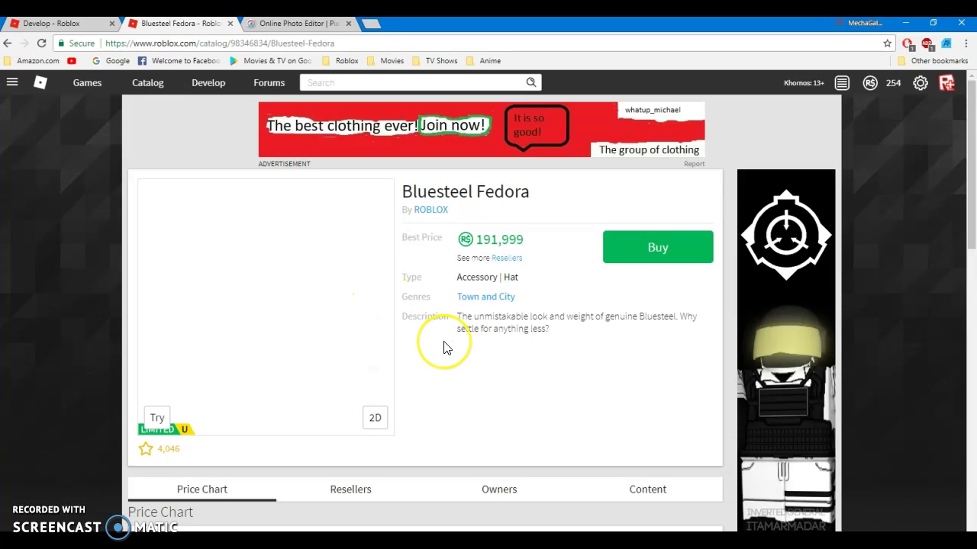
Step: Examine the 3D preview on the Bluesteel Fedora catalog page, moving the screen-capture toolbar beside it
scroll(446, 348, "down", 2)
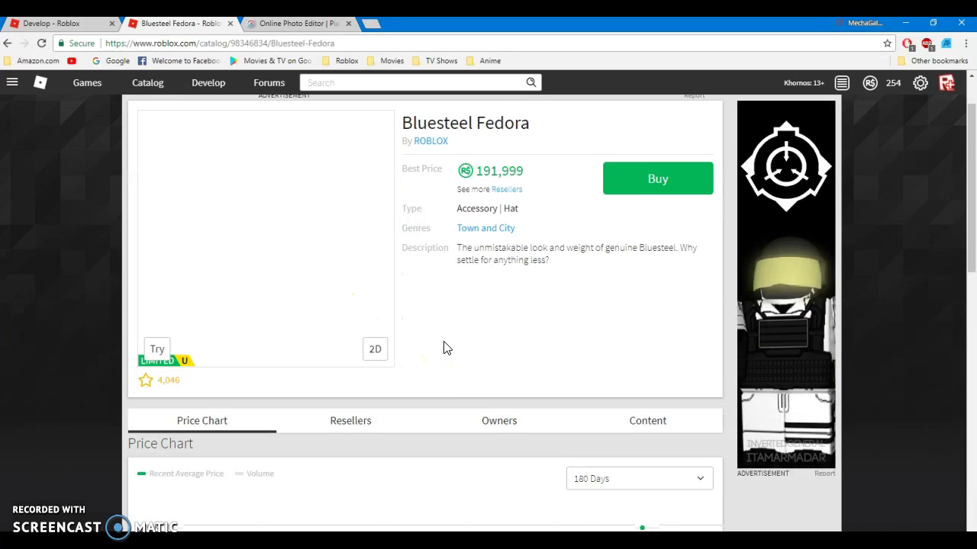
scroll(444, 342, "up", 1)
mouse_move(258, 311)
left_mouse_down()
mouse_move(229, 319)
mouse_move(259, 300)
mouse_move(251, 308)
left_mouse_up()
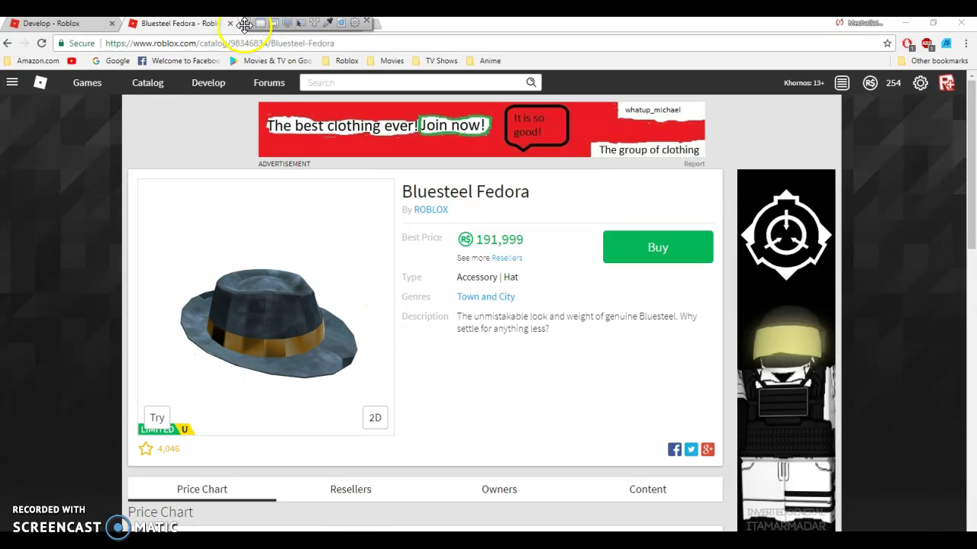
left_click_drag(245, 26, 16, 171)
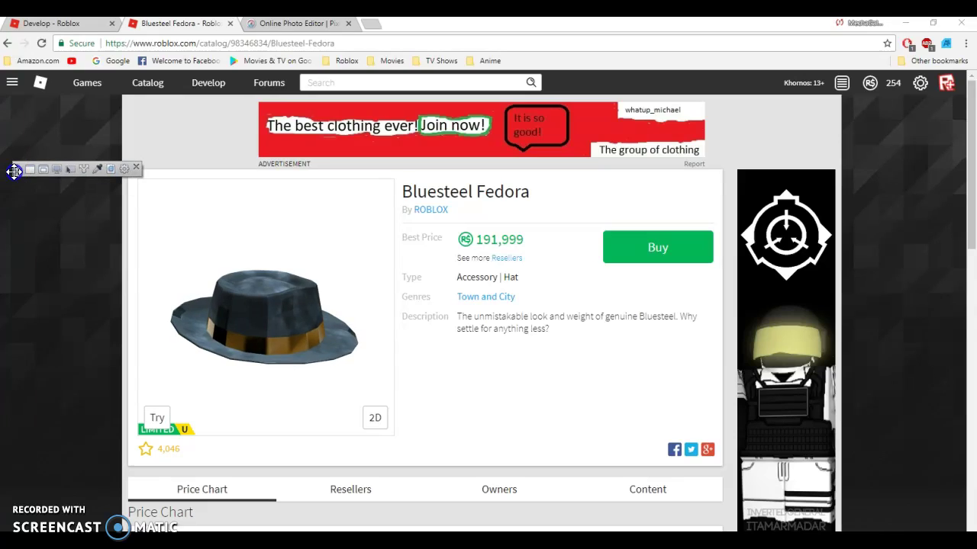
left_click(52, 168)
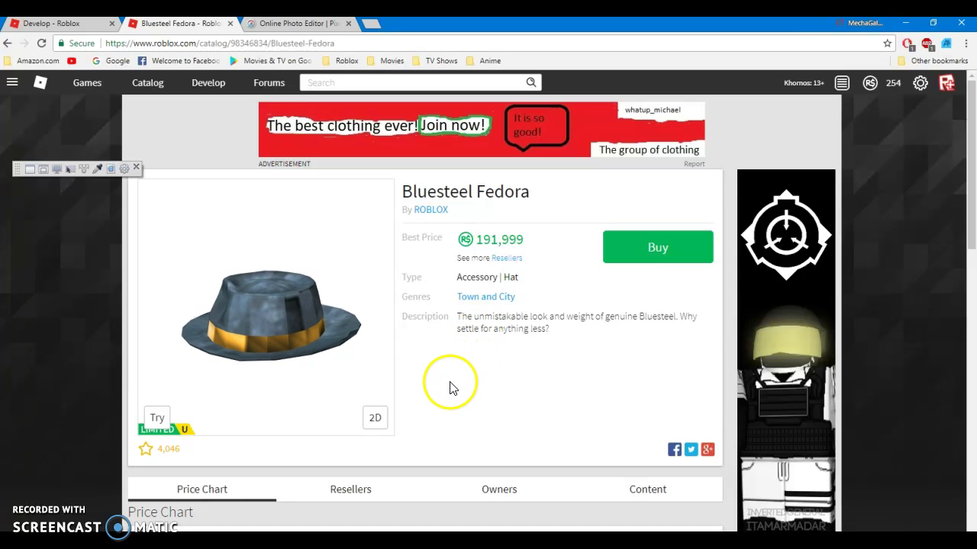
left_click(274, 329)
left_click_drag(274, 328, 299, 362)
left_click_drag(301, 294, 308, 336)
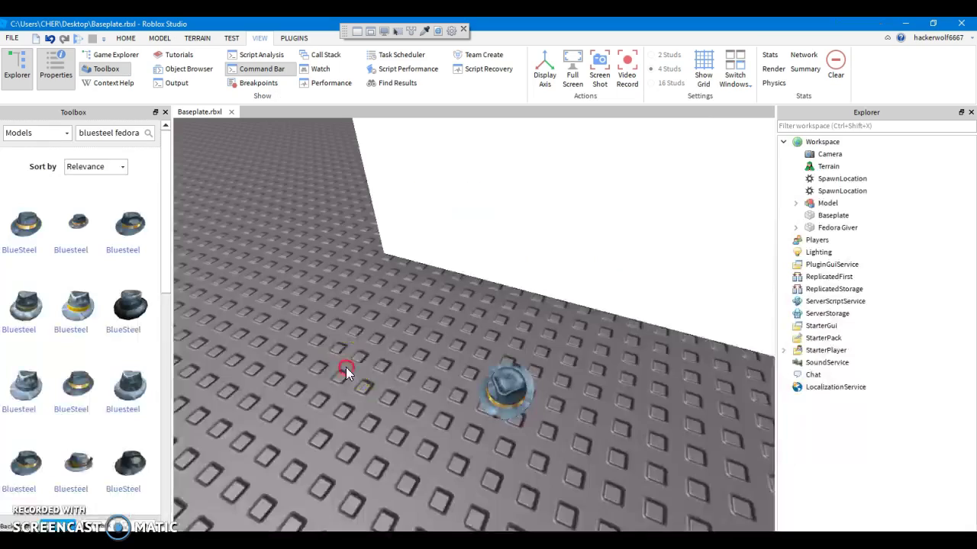
Step: Move the Fedora Giver across the baseplate in Roblox Studio and view it against the white backdrop
right_click_drag(343, 364, 624, 354)
left_click_drag(482, 391, 565, 267)
scroll(452, 371, "down", 4)
scroll(560, 274, "up", 4)
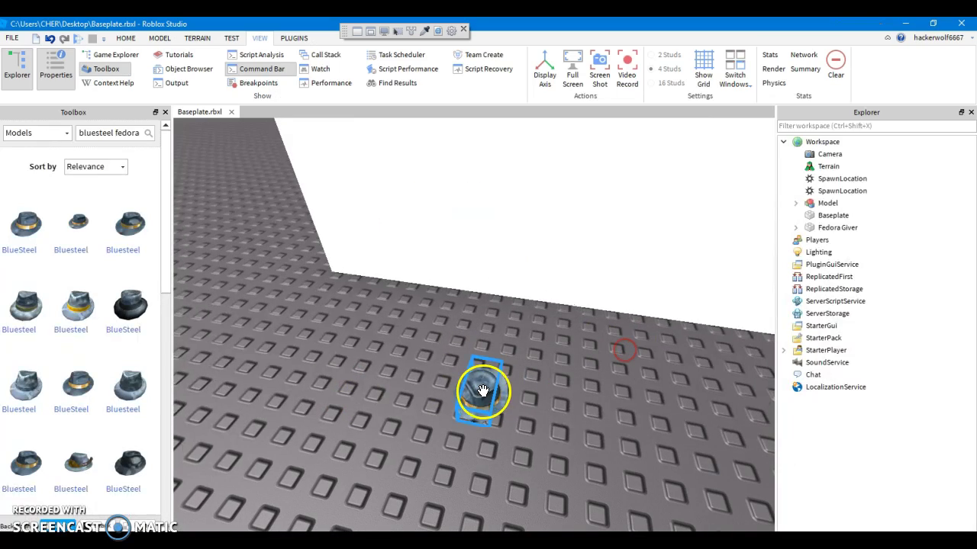
scroll(560, 274, "up", 2)
right_click_drag(575, 269, 575, 268)
right_click_drag(500, 372, 503, 363)
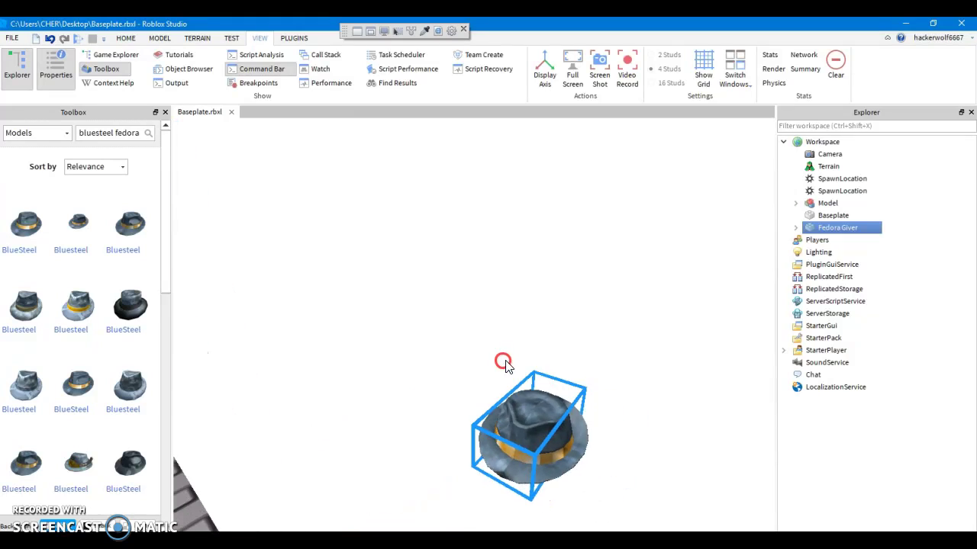
scroll(502, 359, "down", 3)
Step: Try to enlarge the Fedora Giver by scaling it vertically and sideways, and deselect it
left_click(129, 38)
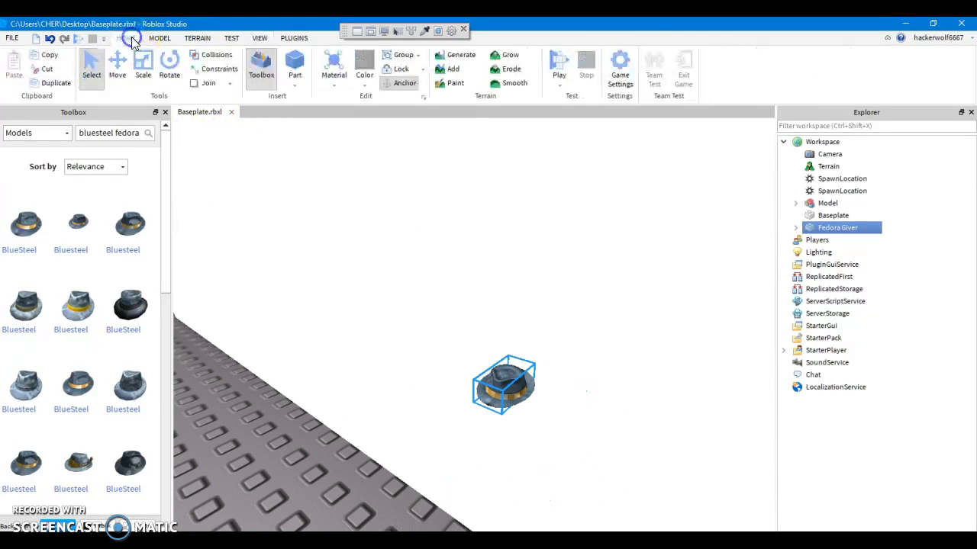
left_click(143, 68)
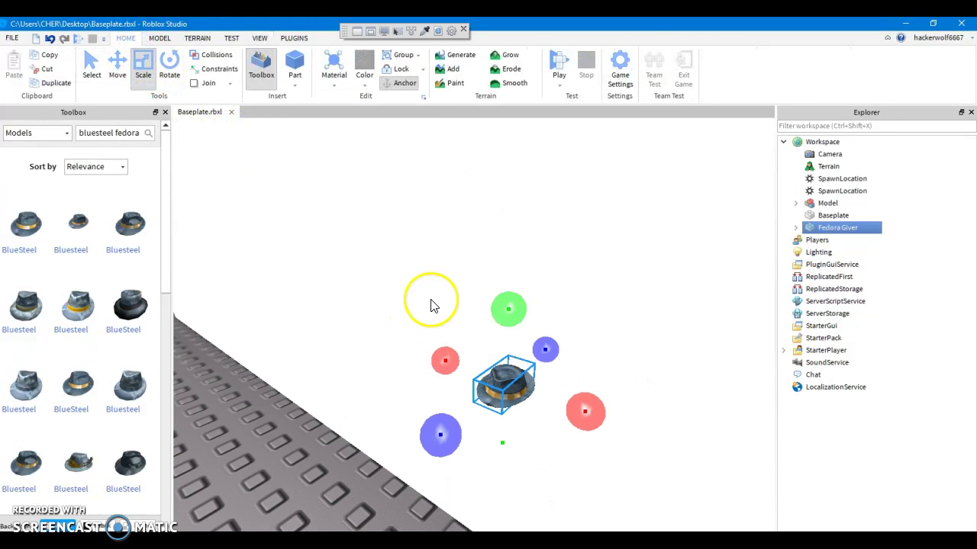
left_click_drag(509, 306, 537, 198)
left_click_drag(591, 367, 721, 395)
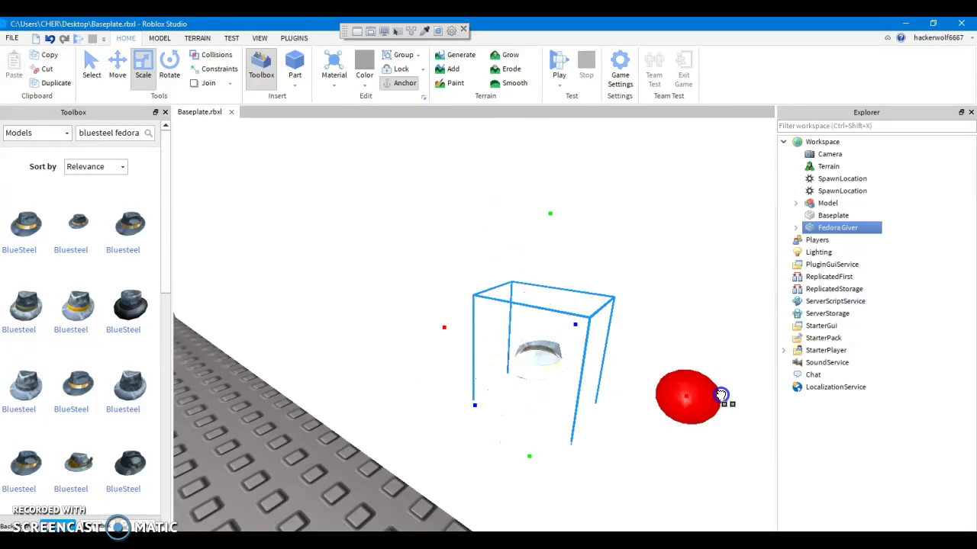
left_click(225, 404)
scroll(224, 401, "down", 2)
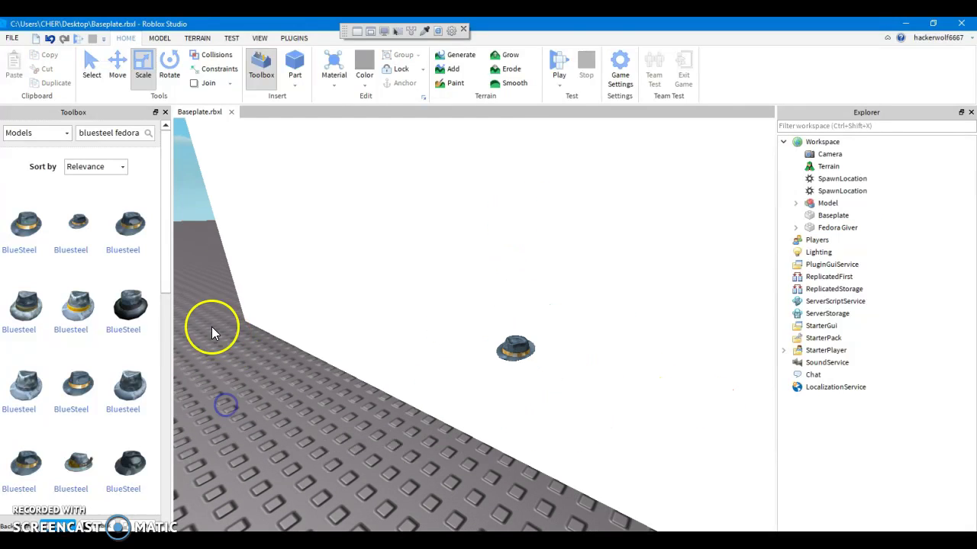
Step: Try scaling the small Bluesteel fedora model from the first Toolbox row and cut it from the scene
left_click(80, 222)
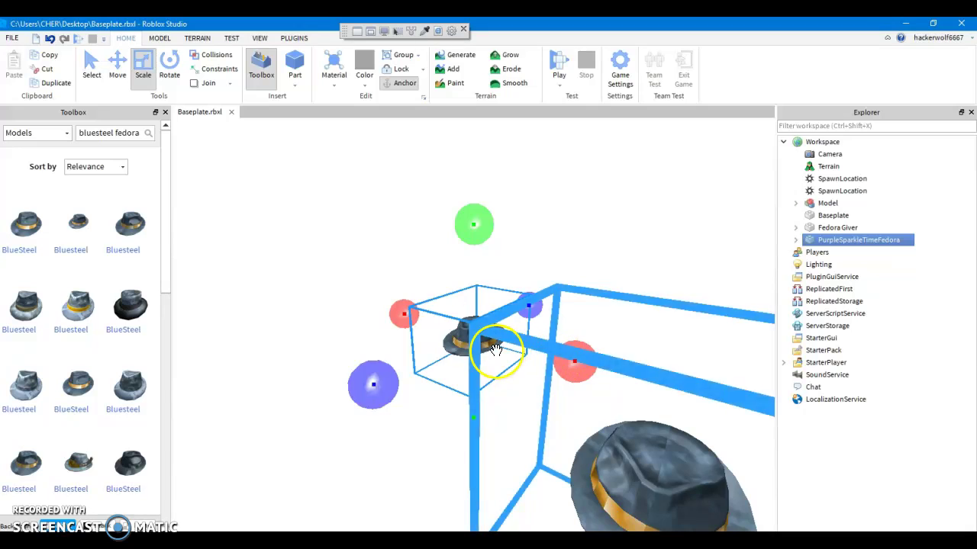
left_click_drag(369, 379, 212, 420)
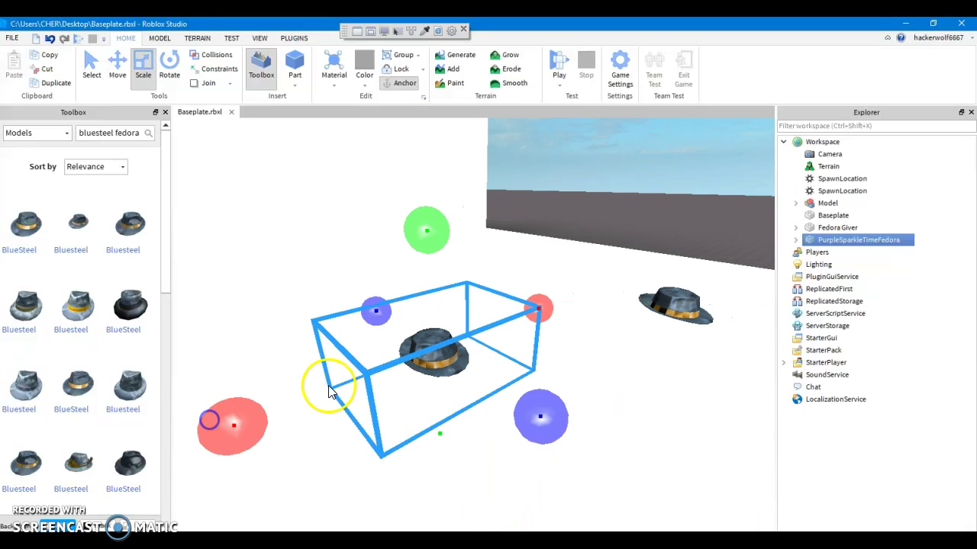
key("ctrl+x")
Step: Insert the third Bluesteel fedora model from the Toolbox and delete the Fedora Giver from the workspace
left_click(137, 233)
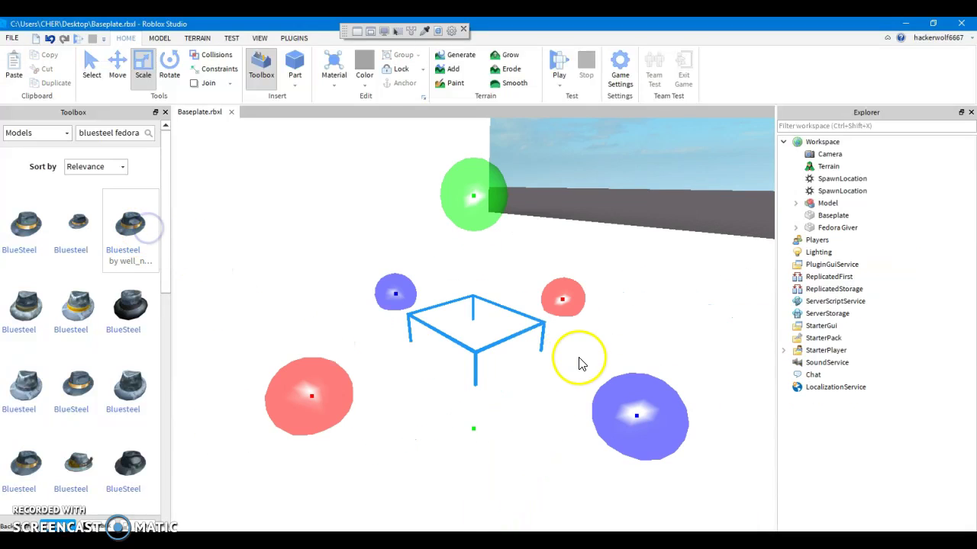
scroll(484, 178, "down", 5)
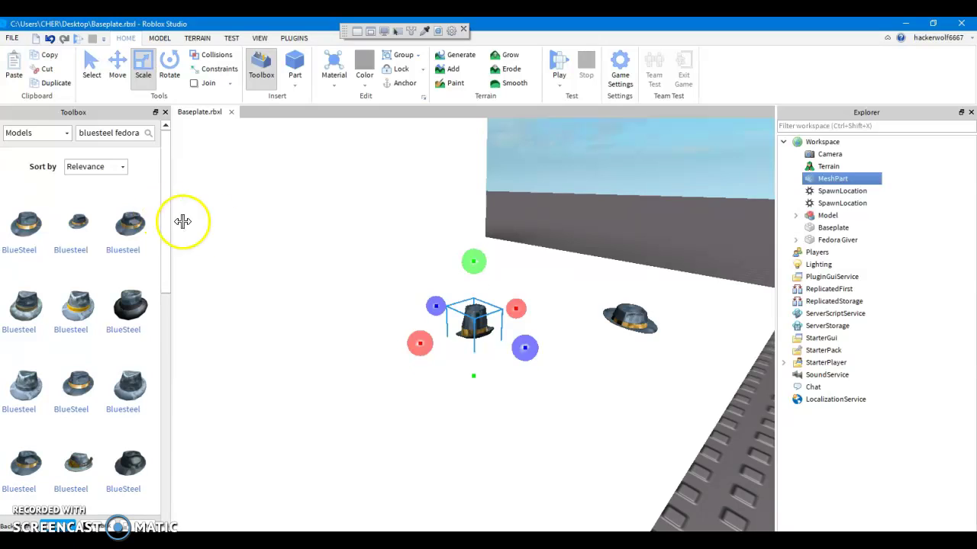
left_click(638, 314)
key("Delete")
Step: Move the inserted MeshPart fedora over the white area to about 51.98, 1.3, -28.68
left_click_drag(468, 331, 555, 371)
right_click_drag(556, 372, 554, 371)
left_click_drag(554, 371, 542, 366)
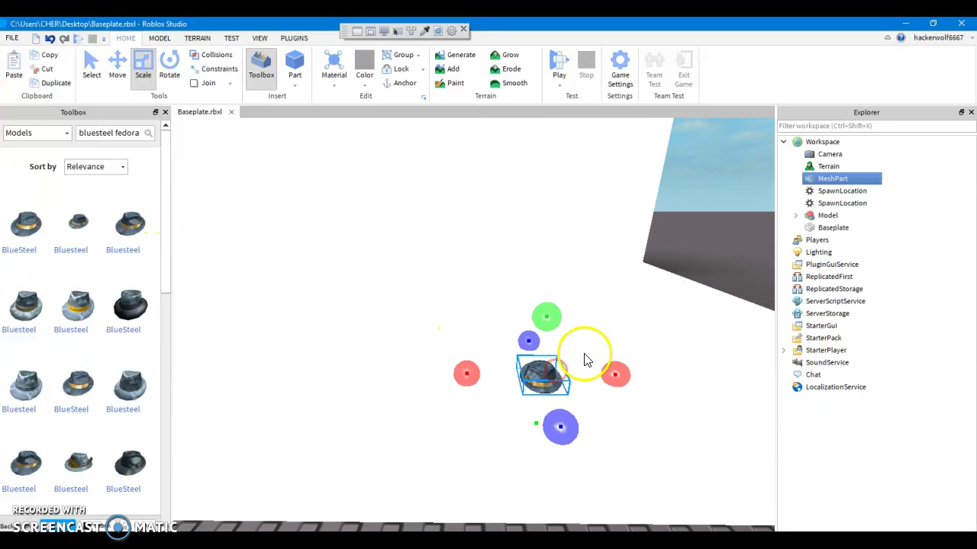
scroll(540, 396, "down", 3)
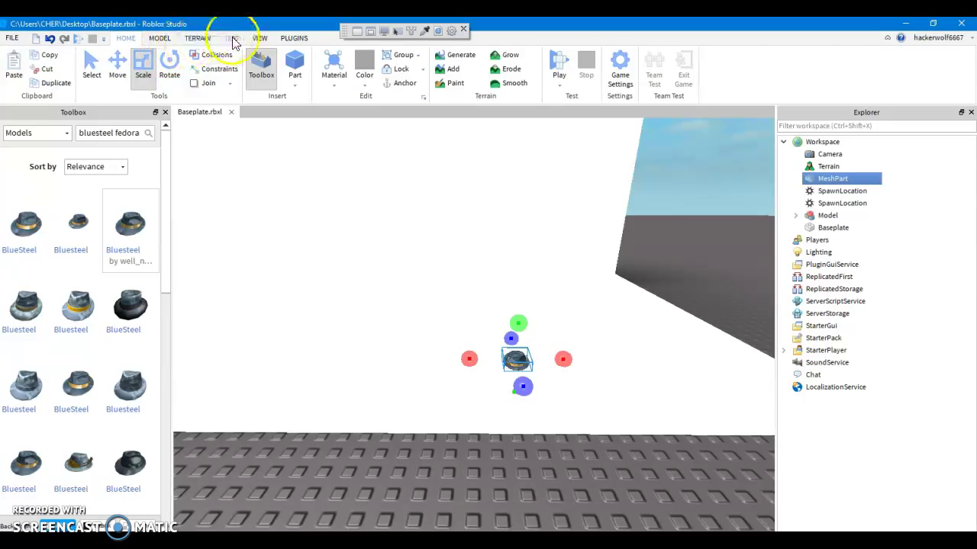
Step: Set the MeshPart fedora's Size property to 2.588, 1.6, 2.88
left_click(255, 38)
left_click(48, 79)
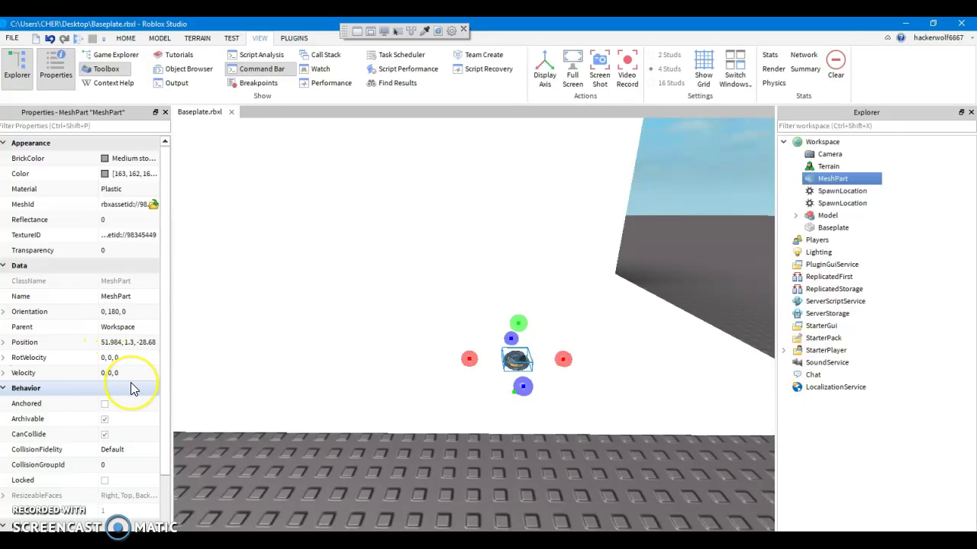
scroll(130, 382, "down", 2)
left_click(113, 497)
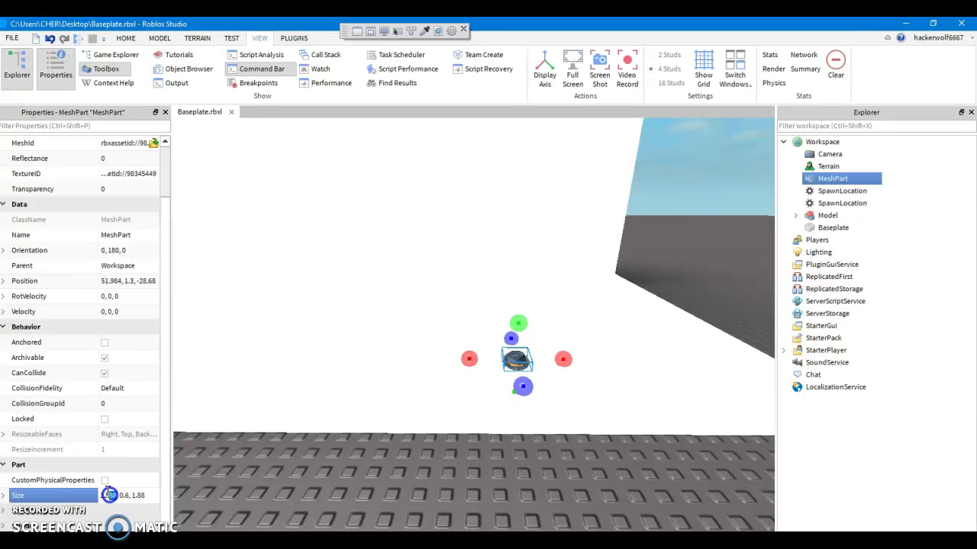
left_click(105, 493)
key("BackSpace")
type("2")
left_click(131, 496)
left_click(124, 496)
key("BackSpace")
type("1")
key("Return")
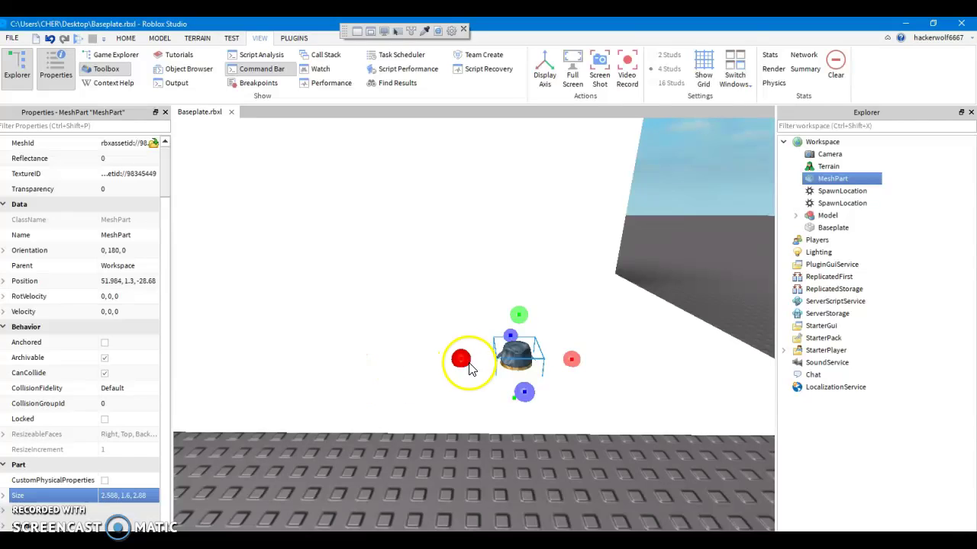
Step: Try moving the enlarged fedora to about 51.05, 1.8, -30.49, inspect it up close, and undo the move
left_click_drag(515, 362, 499, 342)
scroll(498, 342, "up", 1)
scroll(499, 342, "up", 4)
right_click_drag(500, 342, 500, 343)
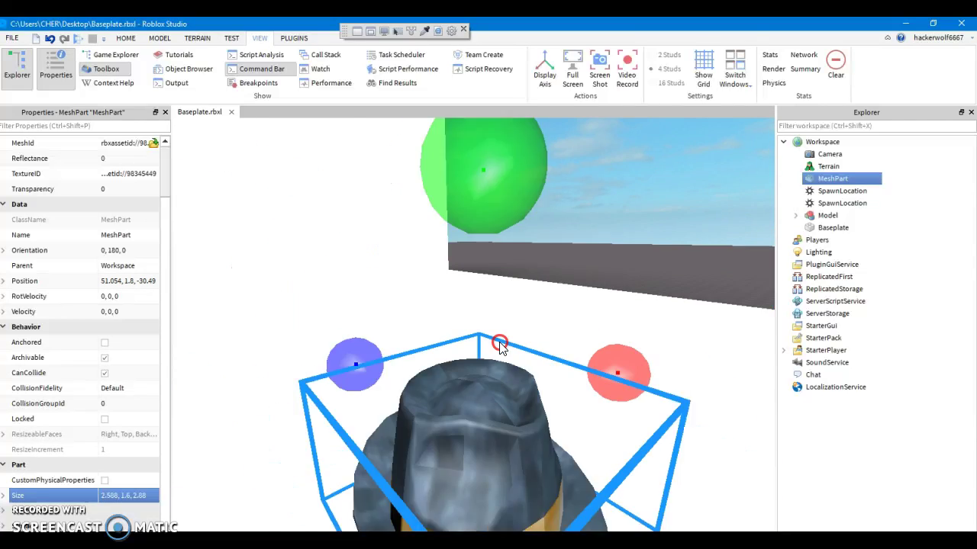
scroll(500, 343, "down", 3)
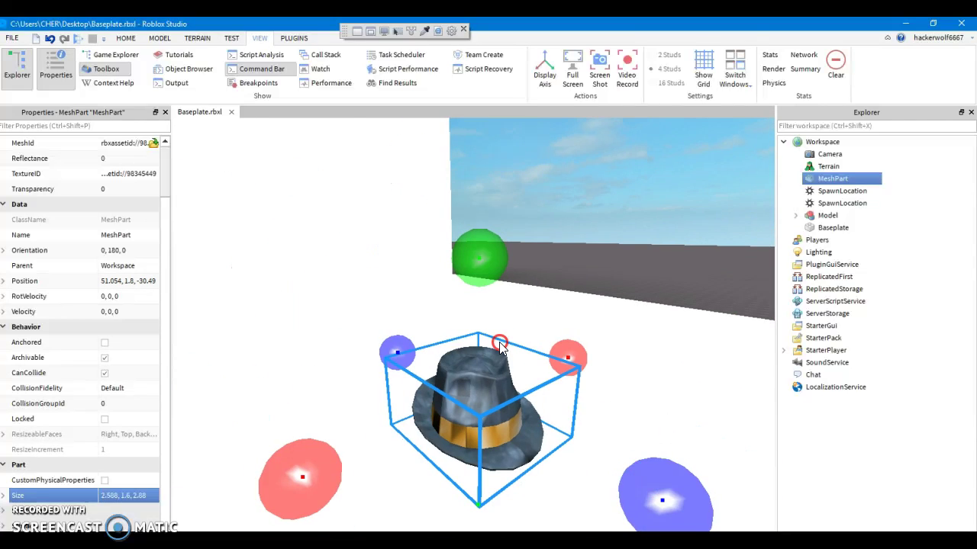
key("ctrl+z")
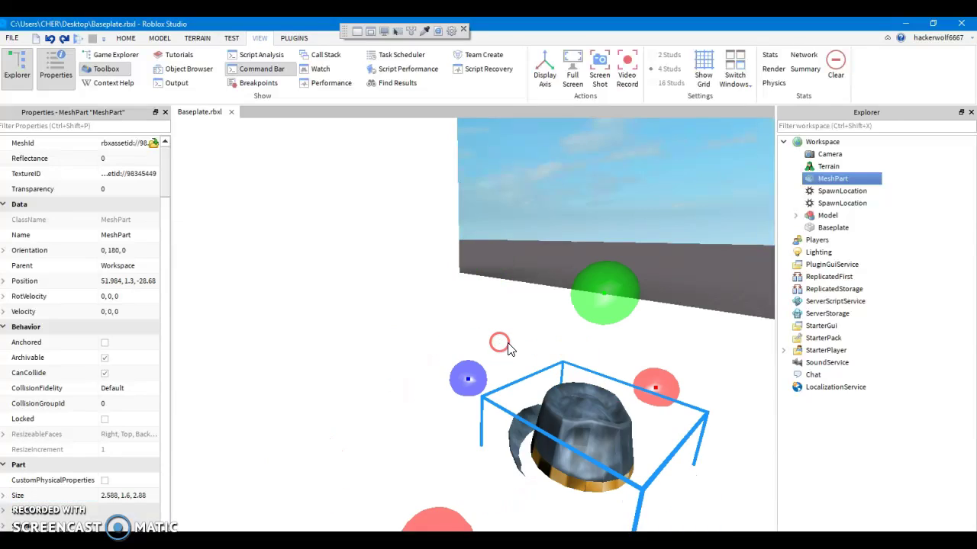
Step: Move the fedora across the white base to about 54.82, 2.165 in X and Y
scroll(500, 342, "down", 4)
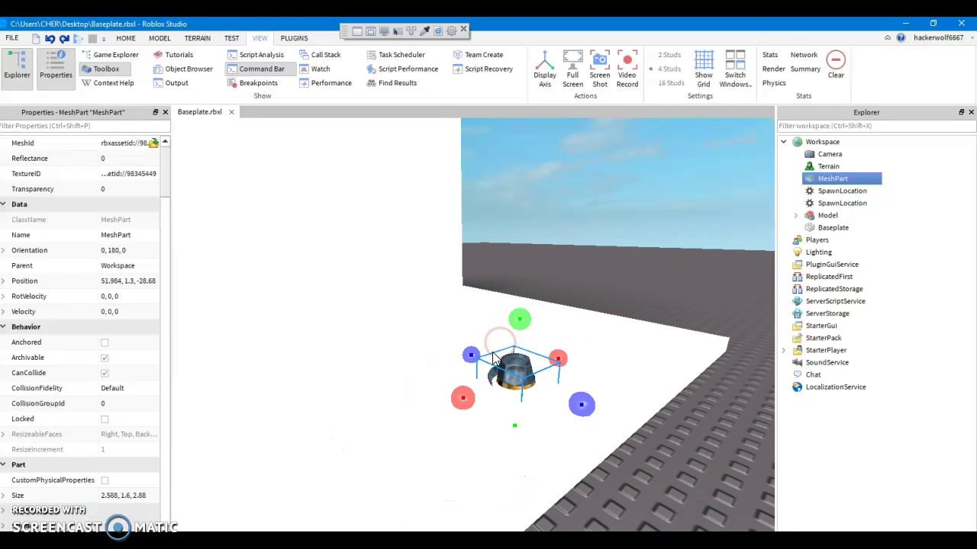
left_click(535, 360)
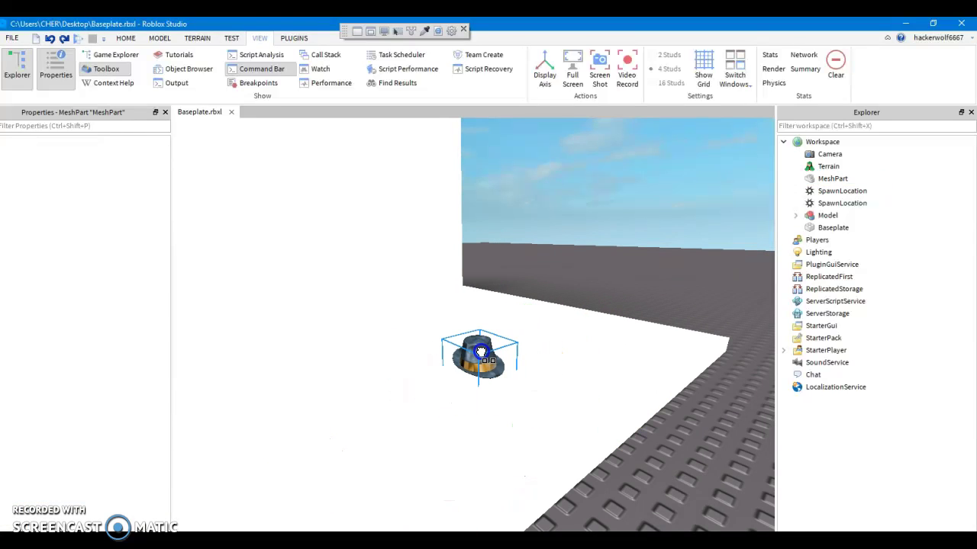
left_click_drag(480, 352, 520, 369)
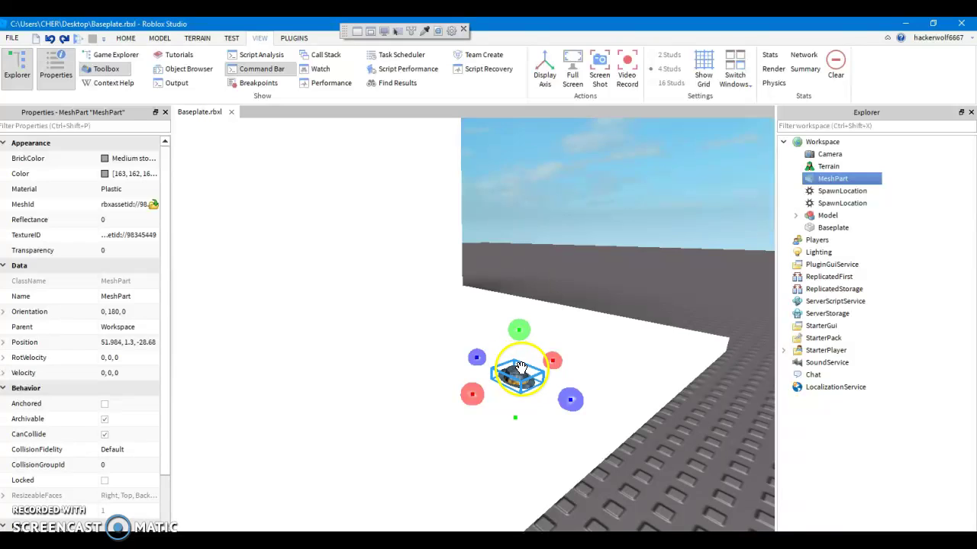
right_click_drag(525, 374, 525, 361)
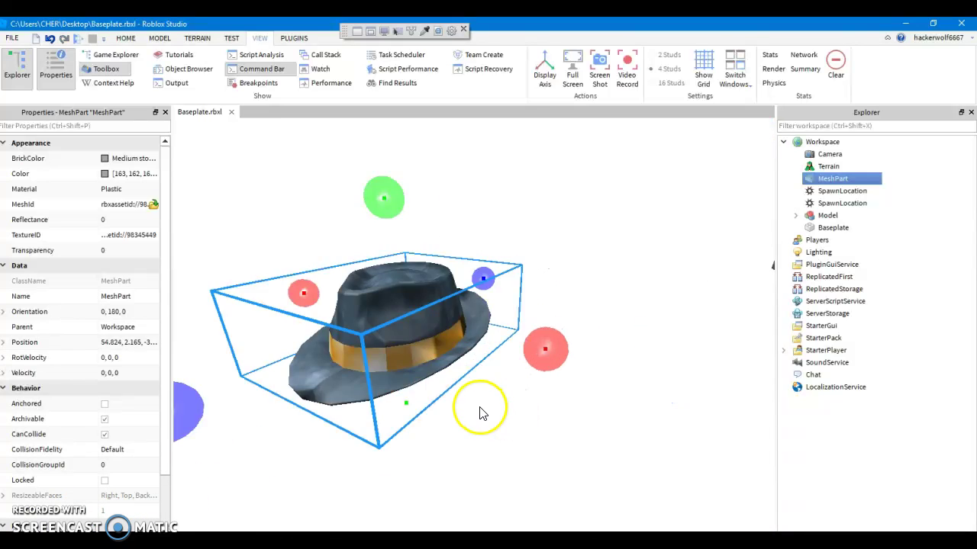
Step: Move the fedora farther along the white base to about X 44.92, Y 2.165
left_click(482, 414)
left_click_drag(448, 346, 543, 377)
key("s")
key("a")
right_click_drag(541, 379, 542, 377)
left_click_drag(543, 377, 626, 310)
scroll(542, 381, "up", 4)
scroll(626, 311, "down", 2)
right_click_drag(627, 313, 429, 200)
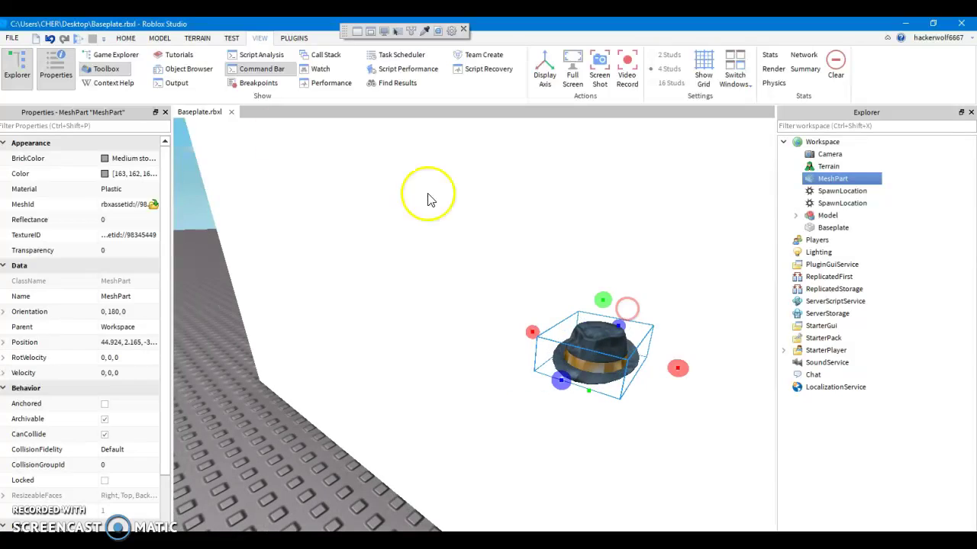
Step: Set the fedora's color to Institutional white
left_click(126, 38)
right_click_drag(374, 246, 460, 205)
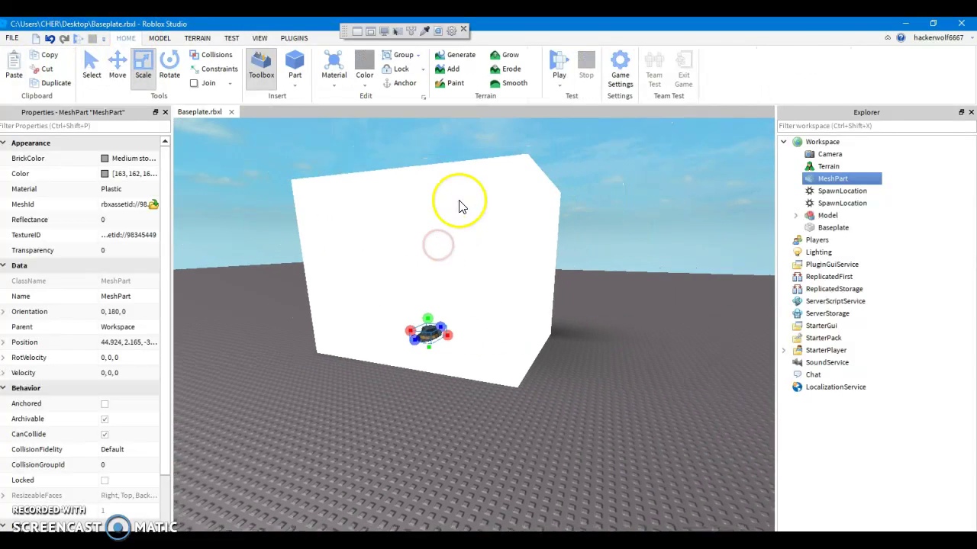
left_click(159, 38)
left_click(422, 77)
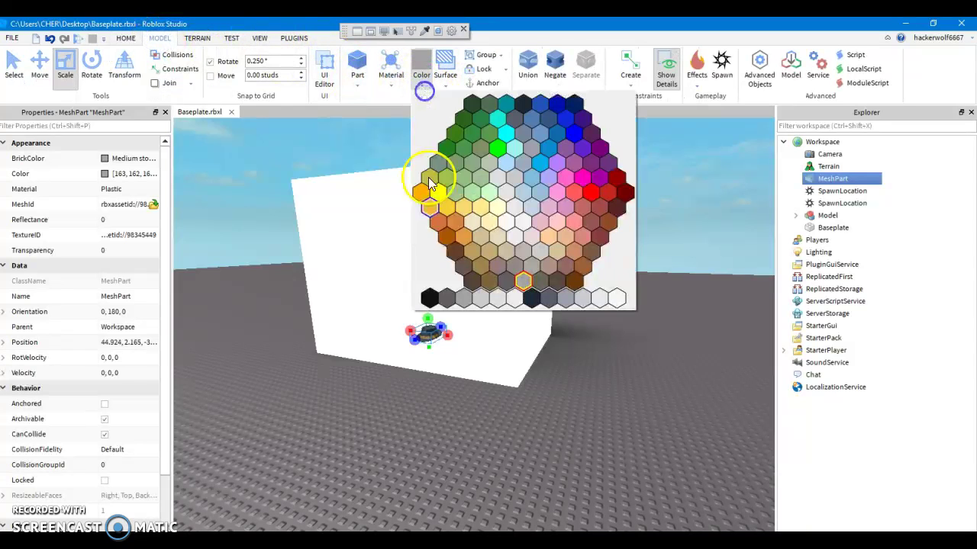
left_click(615, 299)
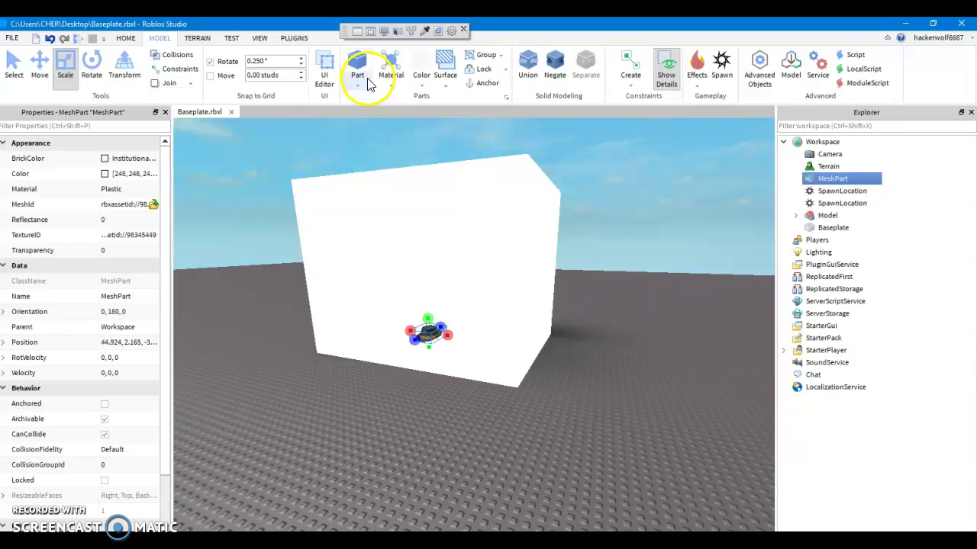
Step: Change the fedora's material to Neon
left_click(367, 82)
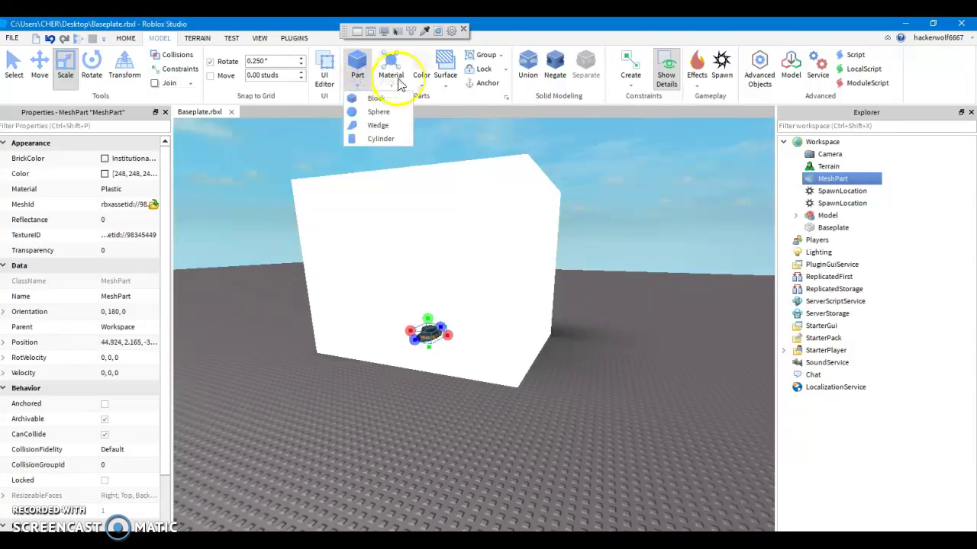
left_click(422, 80)
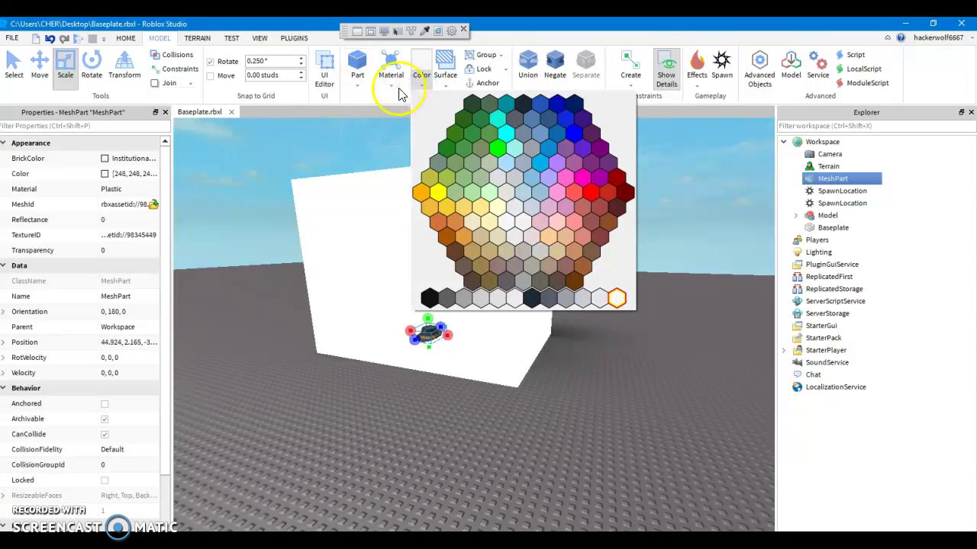
left_click(398, 93)
left_click(390, 87)
left_click(400, 355)
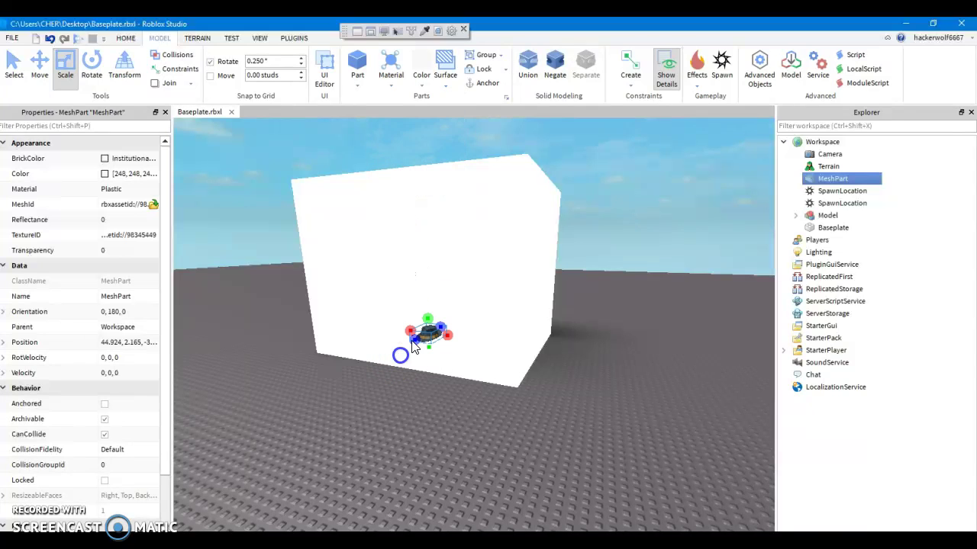
Step: Insert a block part on the baseplate, try stretching it, and delete it
left_click(356, 66)
left_click_drag(479, 269, 599, 473)
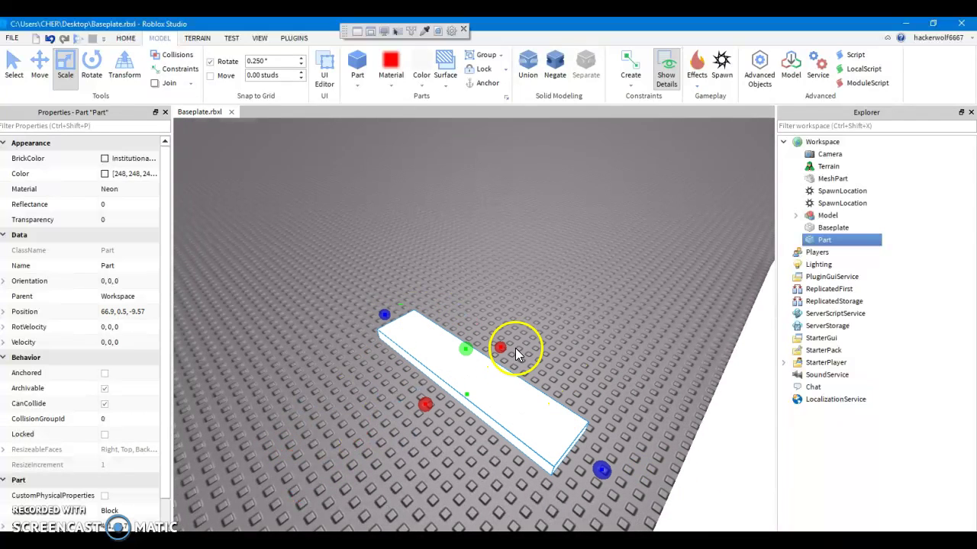
left_click_drag(503, 348, 535, 277)
key("Delete")
Step: Reposition the fedora on the white base to about X 40.91, Y 2.165, fully surrounded by white
right_click_drag(447, 146, 689, 238)
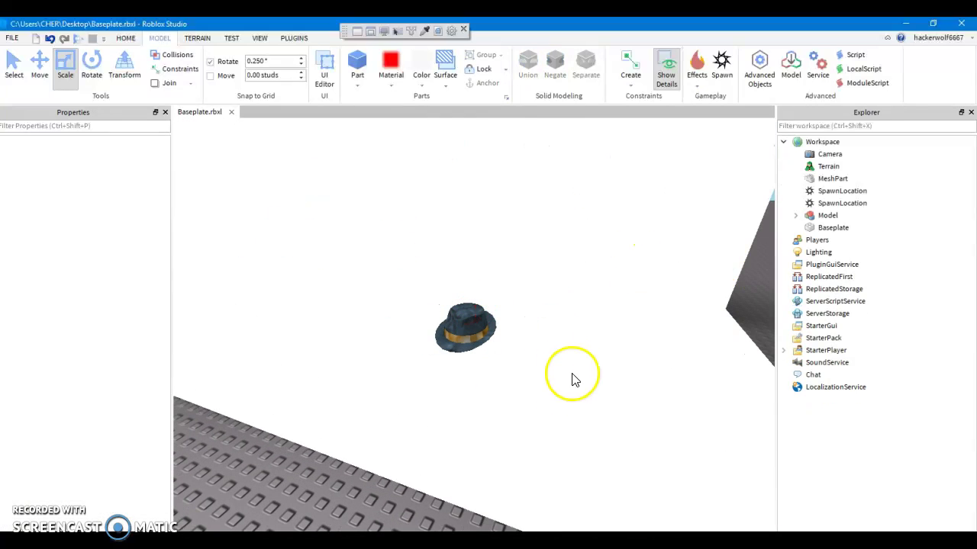
left_click_drag(476, 336, 457, 303)
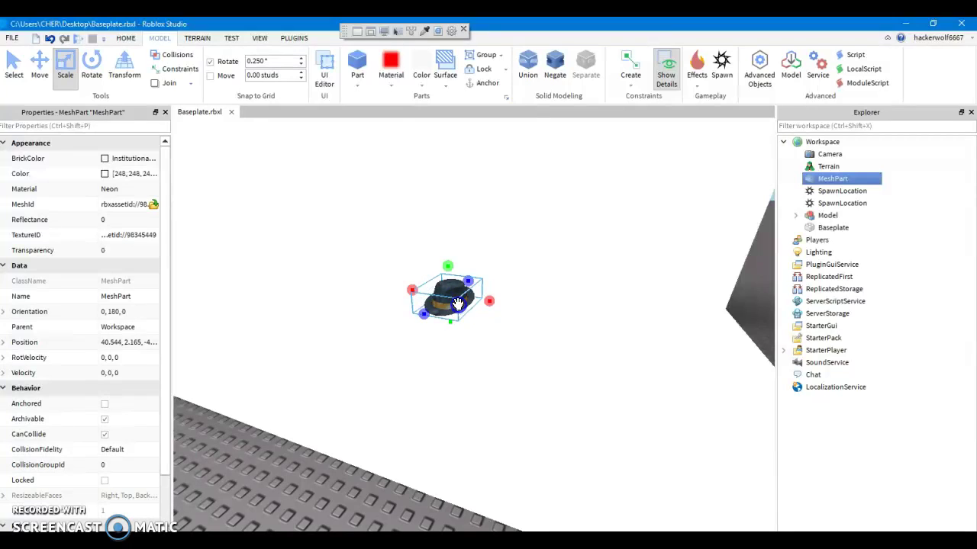
right_click_drag(549, 267, 549, 264)
left_click(549, 265)
scroll(549, 265, "up", 3)
scroll(549, 265, "down", 3)
Step: Raise the fedora in front of the white backdrop to a height of about 18.37
left_click(491, 341)
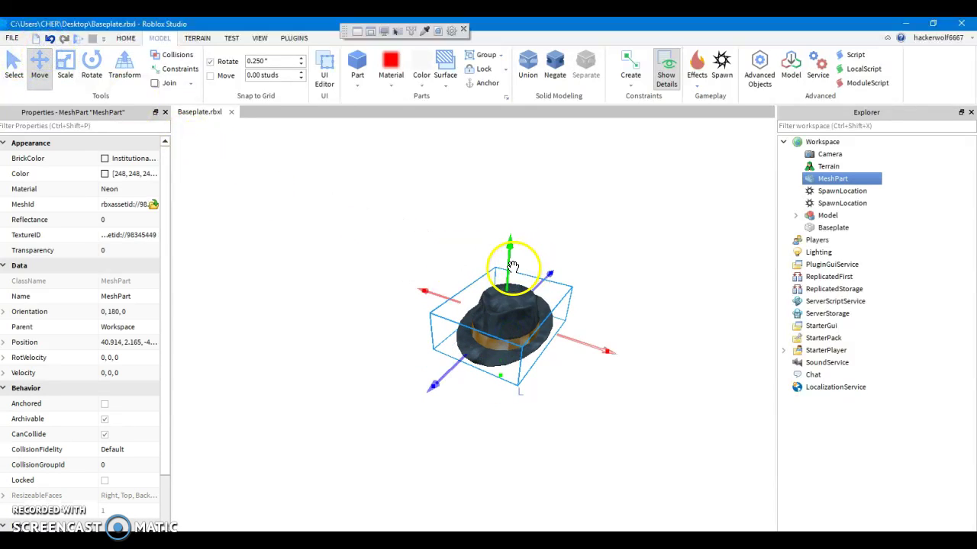
left_click_drag(512, 266, 497, 196)
left_click(583, 401)
right_click_drag(583, 397, 583, 394)
Step: Frame the unselected fedora in a three-quarter front view and capture a screenshot region around it
left_click(502, 344)
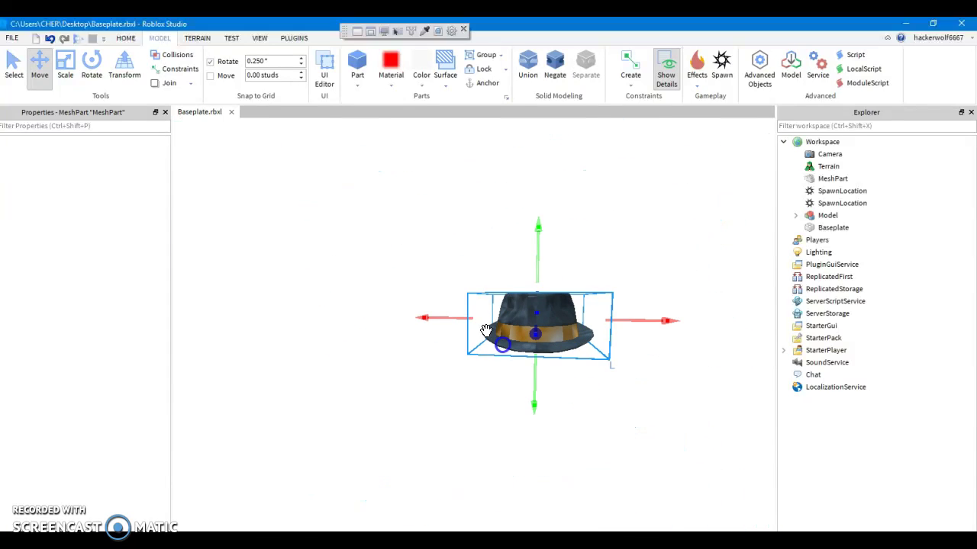
left_click(95, 59)
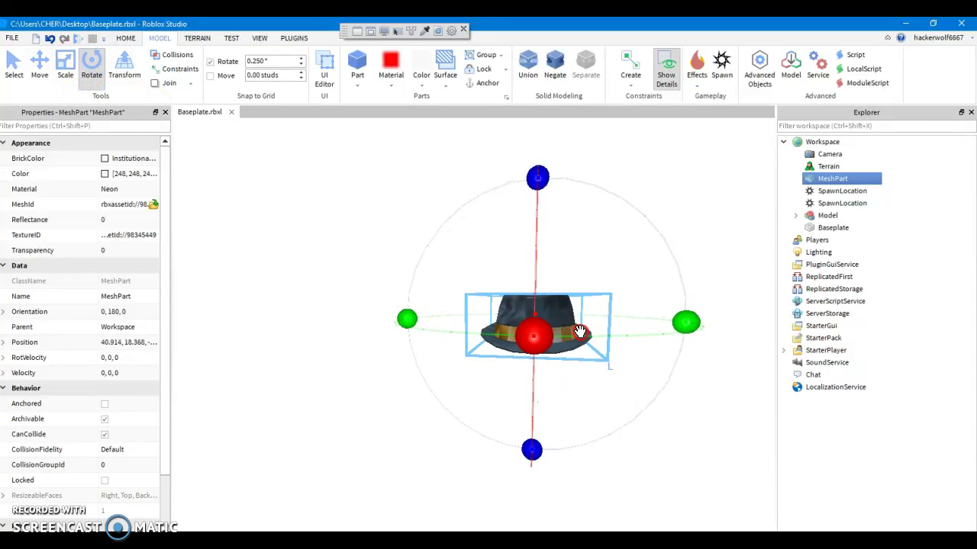
right_click_drag(581, 334, 581, 335)
left_click(586, 374)
right_click_drag(587, 373, 586, 375)
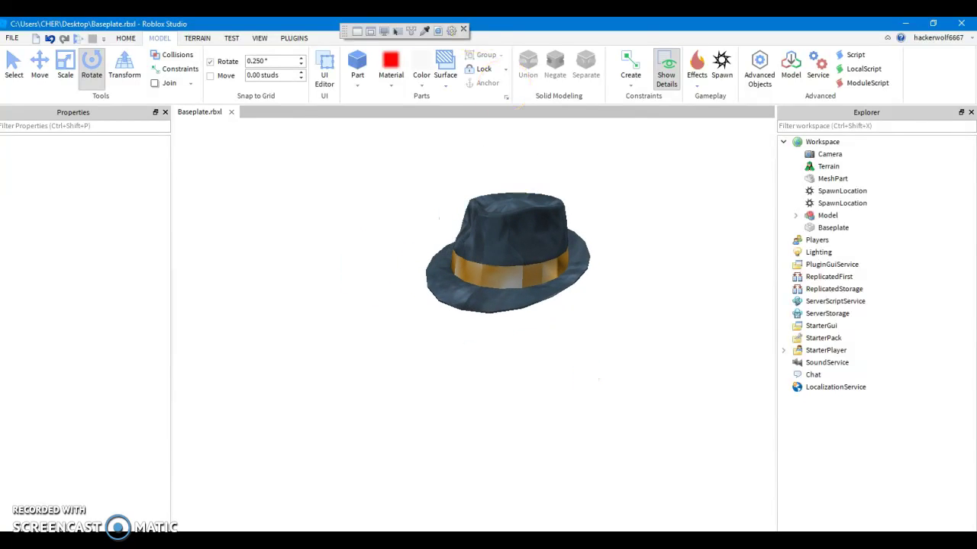
left_click(397, 34)
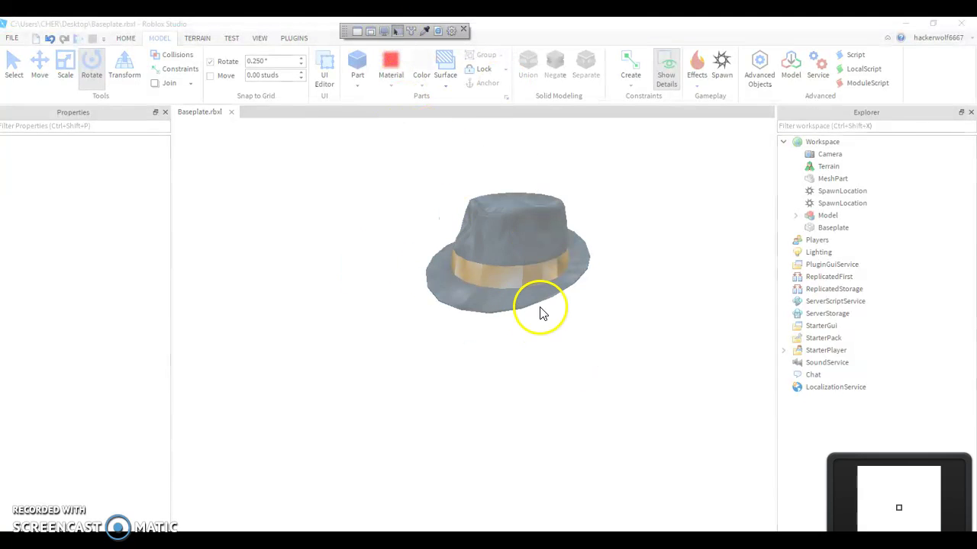
left_click_drag(389, 162, 621, 336)
left_click(619, 354)
left_click(128, 105)
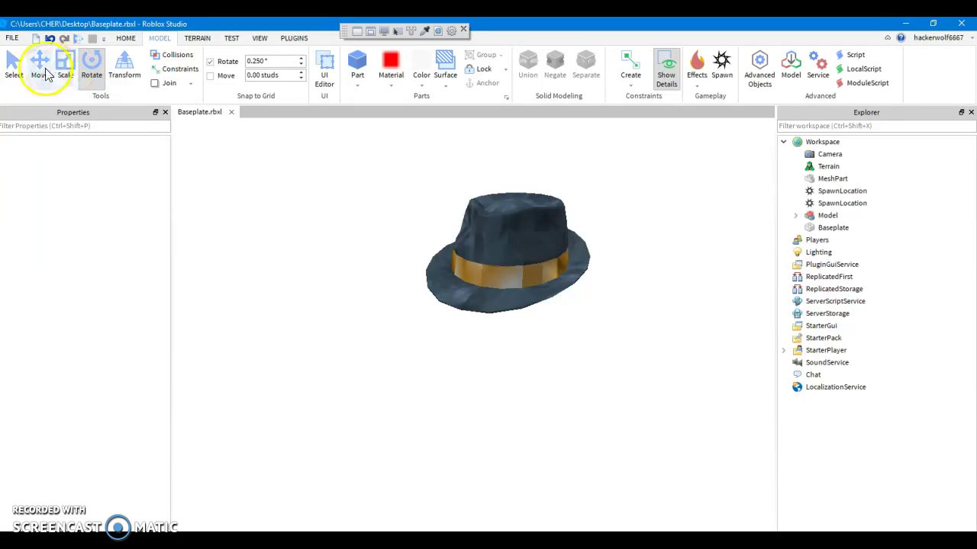
Step: Enable move snapping at 0.15 studs and rotate the fedora about its vertical axis to an orientation of about 0, -171.5, 0
left_click(93, 69)
left_click(521, 325)
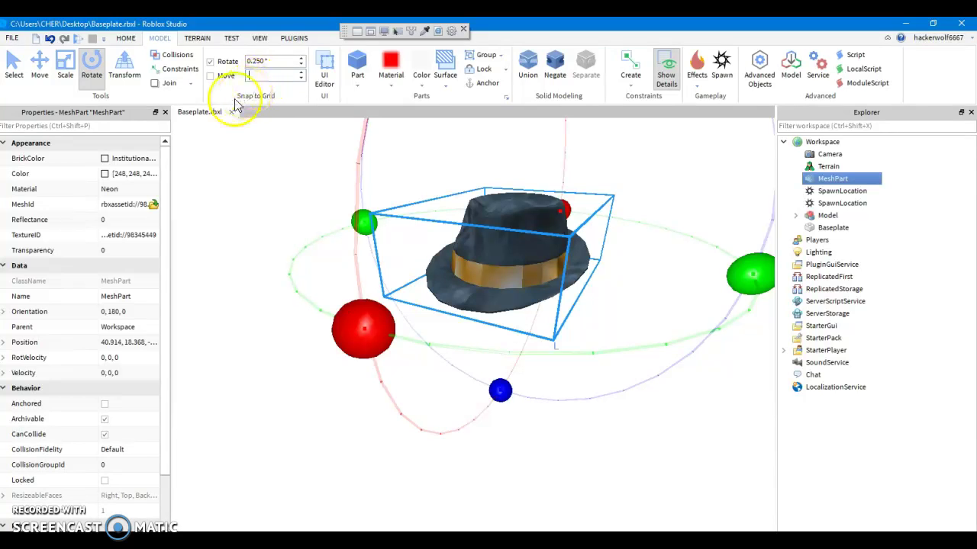
left_click_drag(776, 272, 779, 300)
left_click_drag(742, 271, 718, 273)
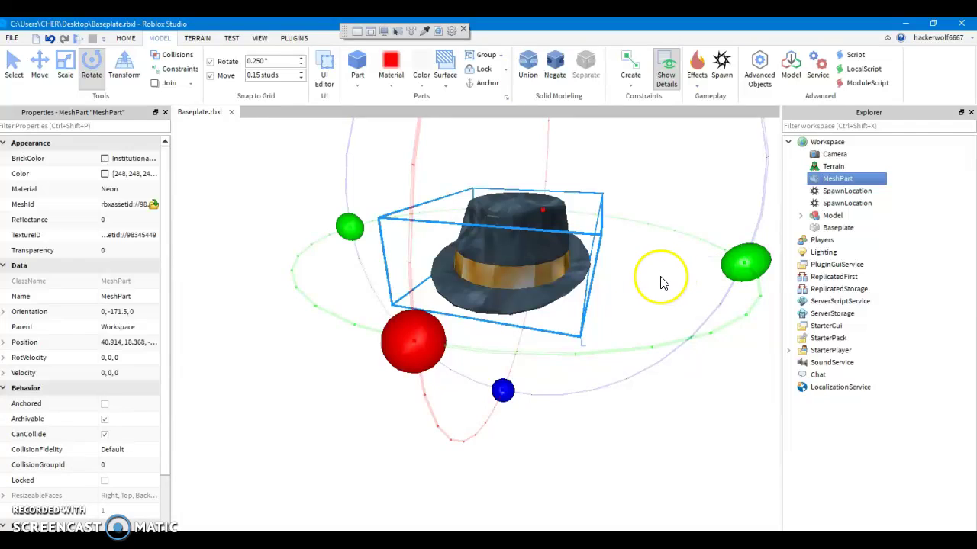
Step: Rotate the fedora into a side profile against the white backdrop and deselect it
right_click_drag(652, 280, 652, 281)
left_click_drag(343, 365, 375, 416)
left_click_drag(615, 238, 372, 395)
right_click_drag(445, 370, 442, 369)
left_click_drag(370, 276, 306, 268)
right_click_drag(443, 371, 464, 374)
left_click(484, 375)
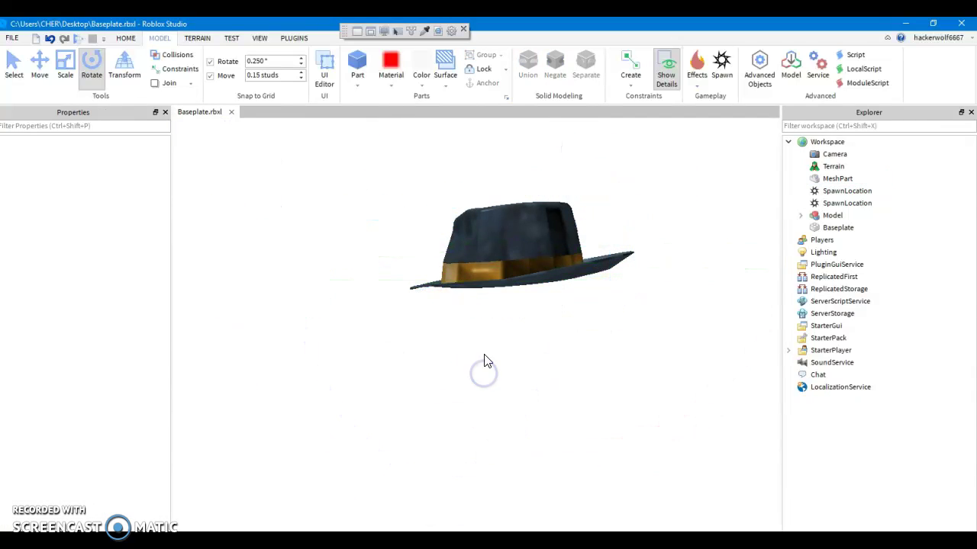
Step: Capture a screenshot region of the fedora's side profile, widened to include the whole brim
left_click(397, 30)
left_click_drag(439, 162, 643, 342)
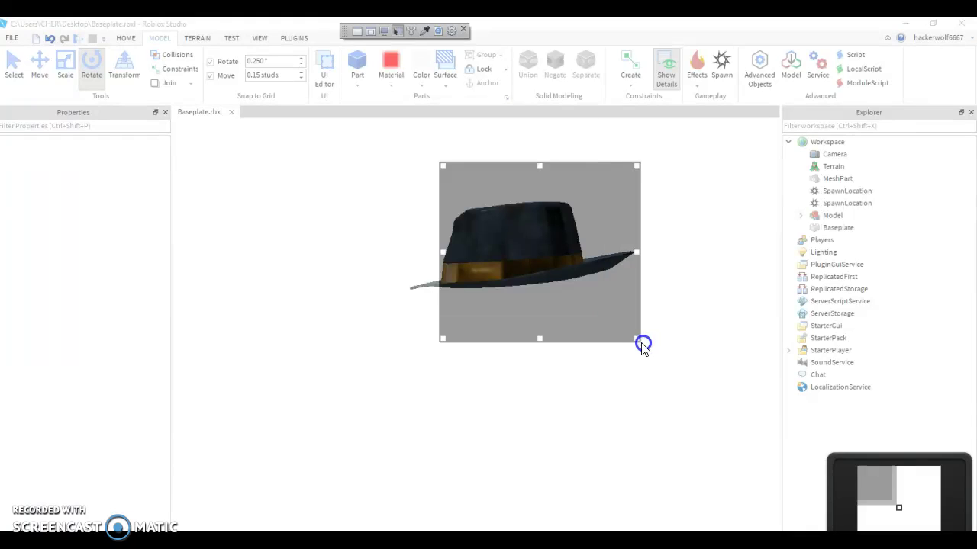
left_click_drag(444, 251, 375, 252)
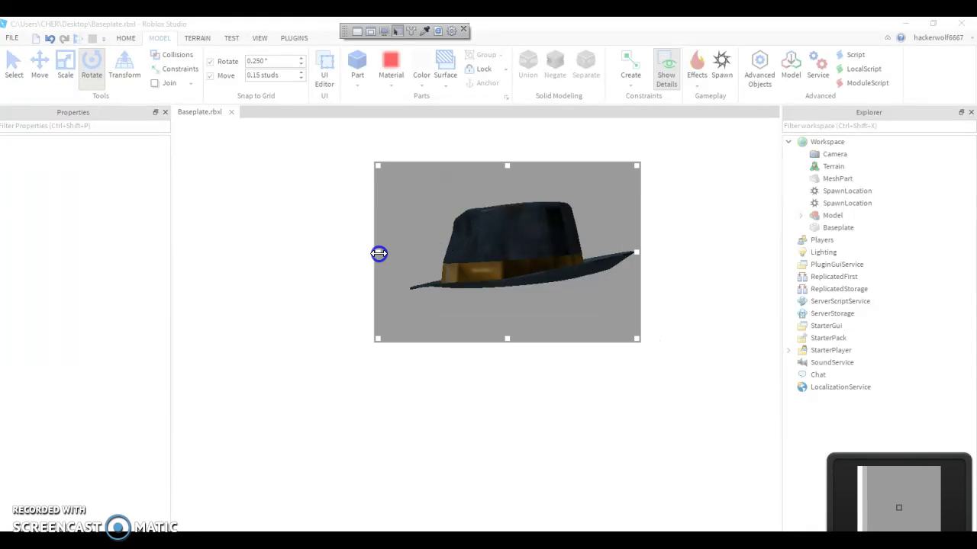
left_click(638, 357)
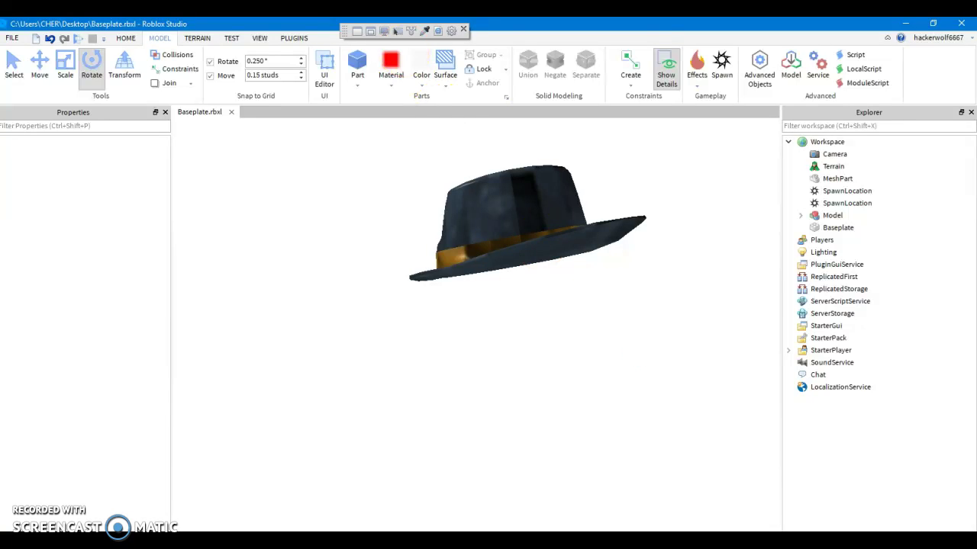
Step: Capture a screenshot region around the tilted fedora seen from slightly below
left_click(396, 31)
left_click_drag(385, 145, 689, 315)
left_click(684, 324)
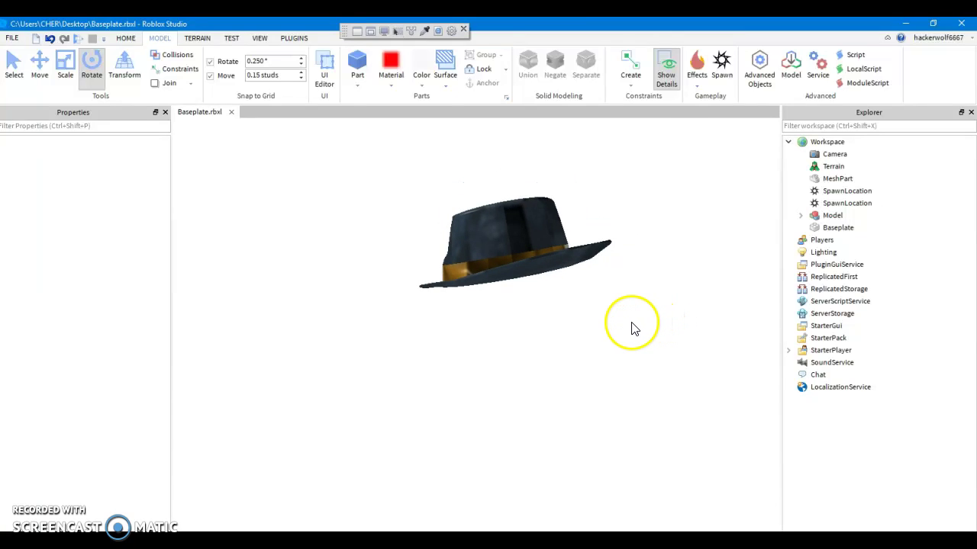
Step: Tilt the front-facing fedora about its red axis to an orientation of about -17.75, 180, 0
right_click_drag(556, 323, 554, 323)
key("ctrl+2")
scroll(554, 322, "down", 5)
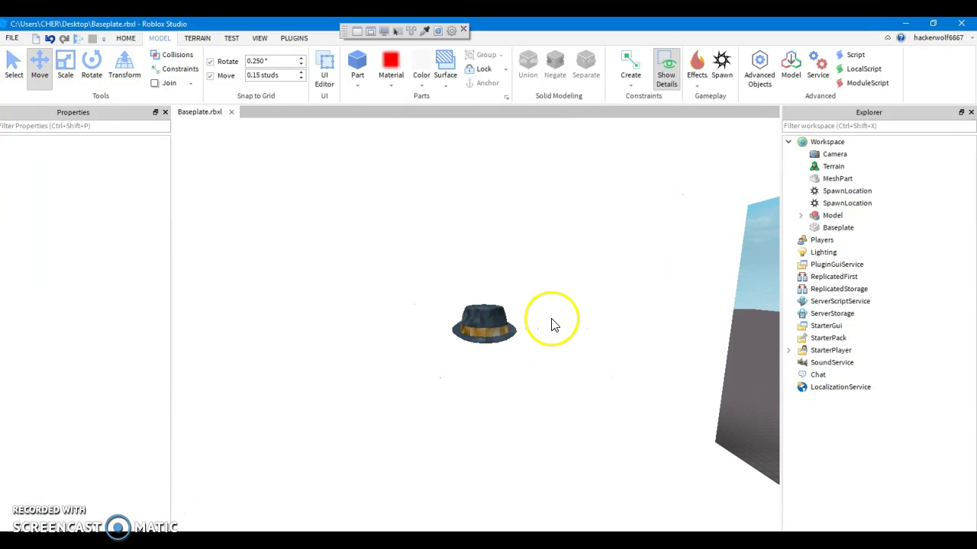
scroll(536, 333, "up", 3)
left_click(499, 314)
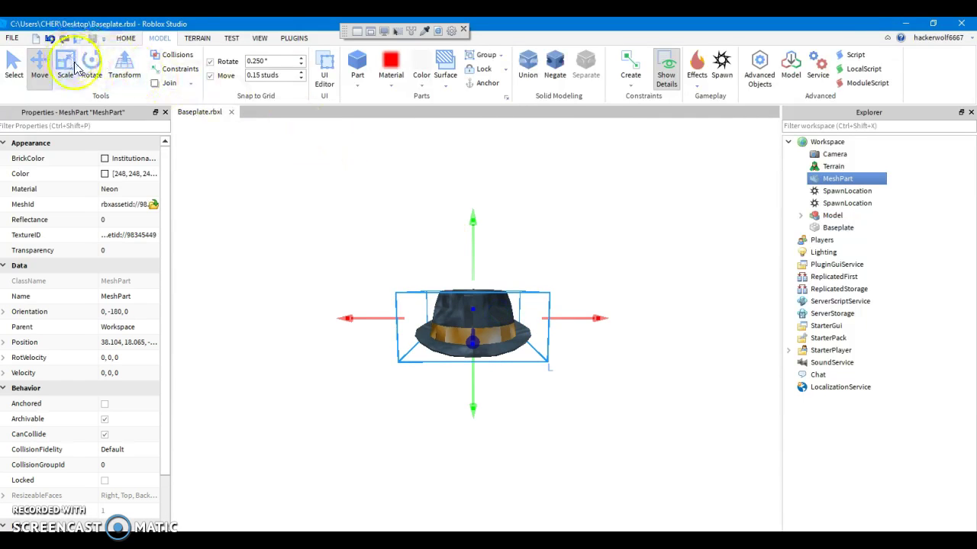
left_click(86, 67)
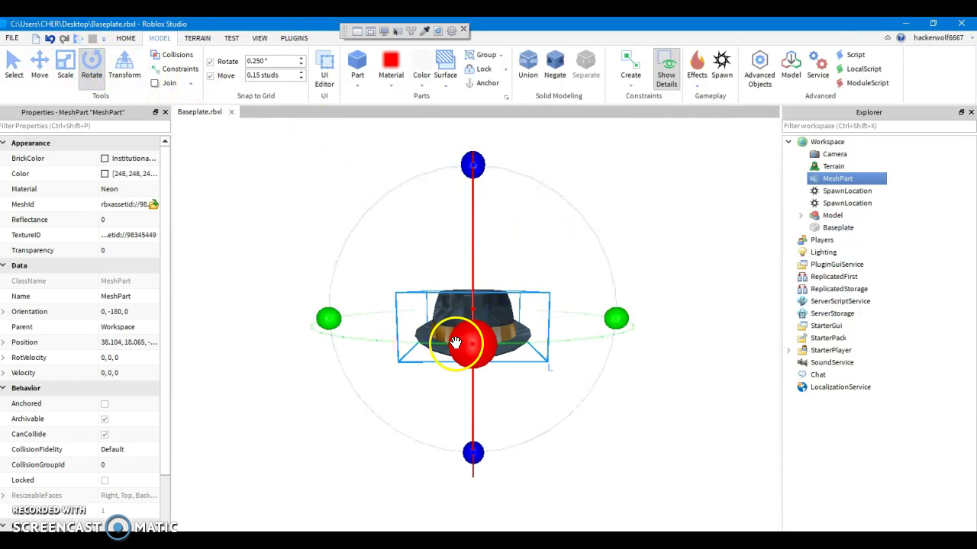
left_click_drag(472, 342, 465, 383)
right_click_drag(573, 326, 571, 326)
right_click_drag(662, 347, 598, 440)
left_click_drag(656, 337, 661, 420)
key("f")
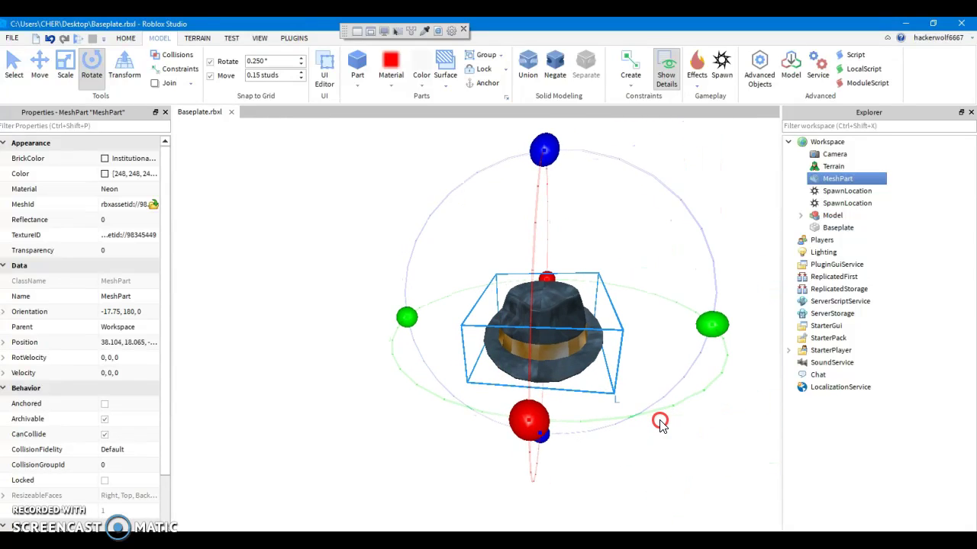
Step: Turn the tilted fedora about its vertical axis to about -16.93, 161.94 in the first two orientation values and deselect it
left_click_drag(711, 348, 727, 360)
right_click_drag(654, 399, 658, 402)
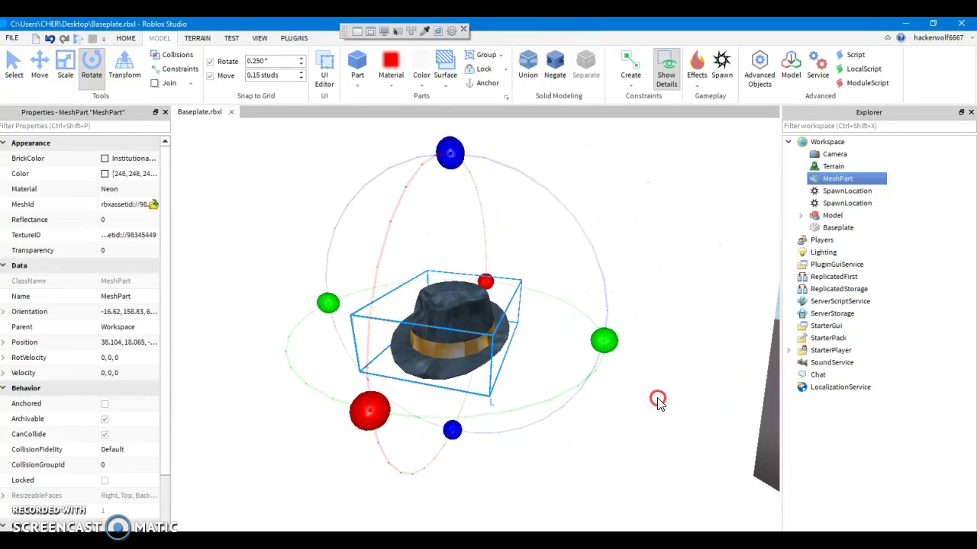
left_click(599, 426)
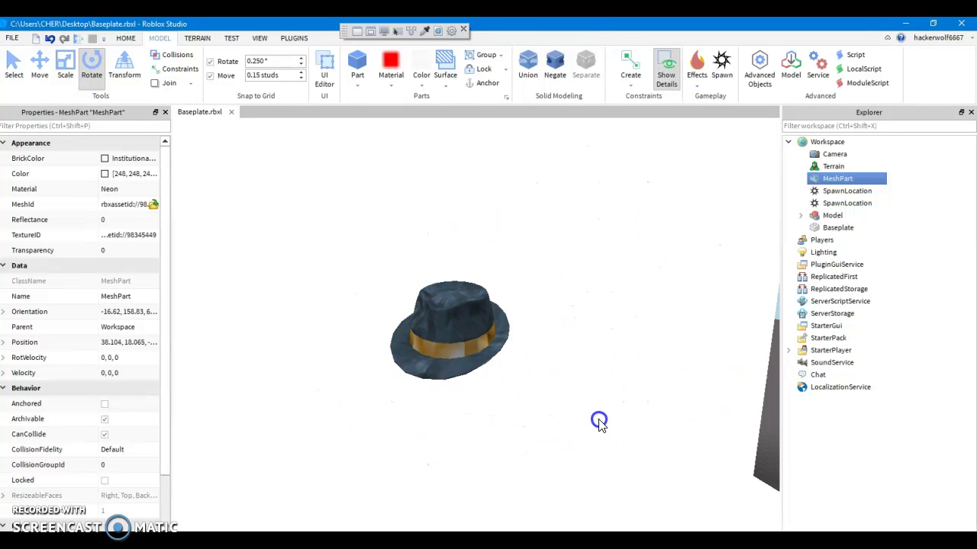
left_click(449, 388)
left_click_drag(599, 364, 611, 345)
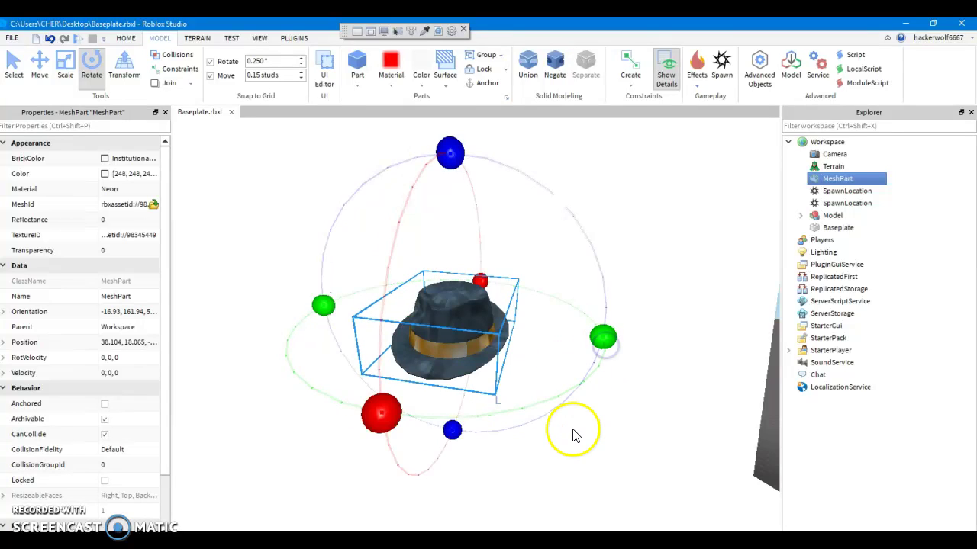
left_click(573, 430)
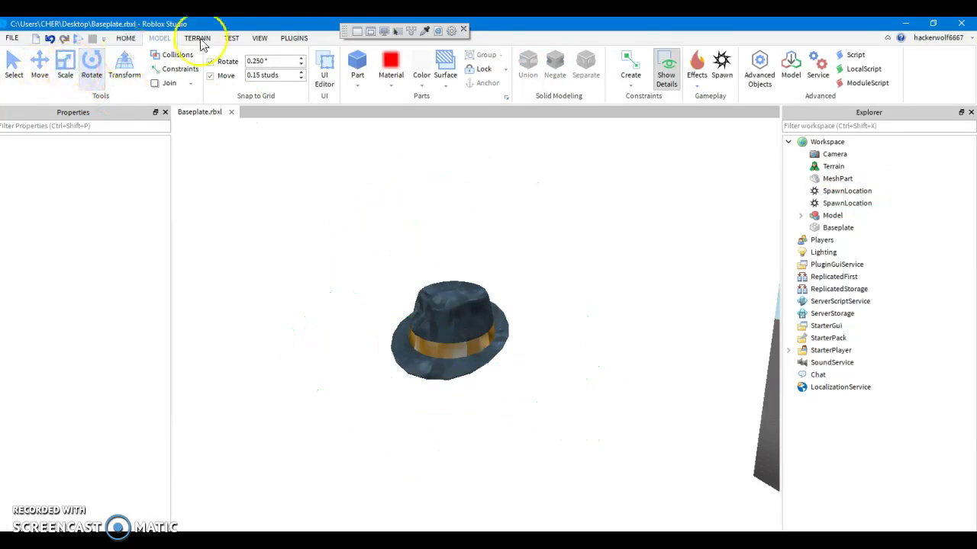
Step: Capture a screenshot region around the tilted fedora turned slightly away from the front view
left_click(391, 32)
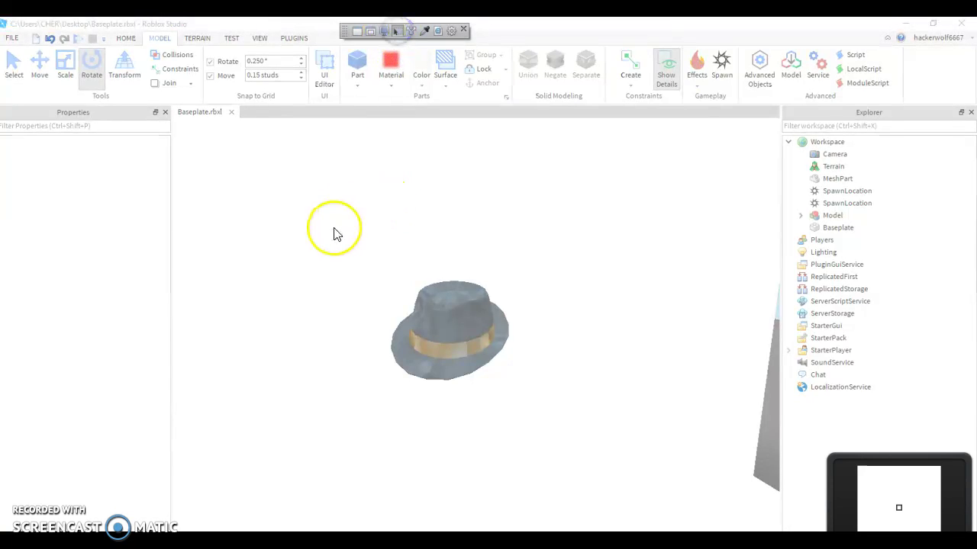
left_click_drag(332, 228, 564, 411)
left_click(554, 421)
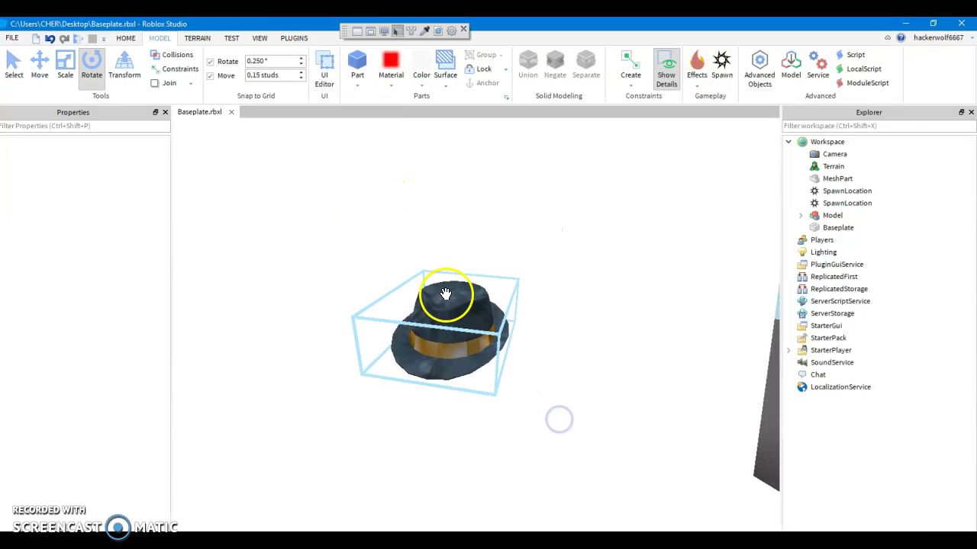
Step: Turn the fedora to an orientation of about 13.41, 41.89, 11.75, tilt it slightly with the red handle, and deselect it
left_click(439, 290)
left_click_drag(603, 337, 317, 378)
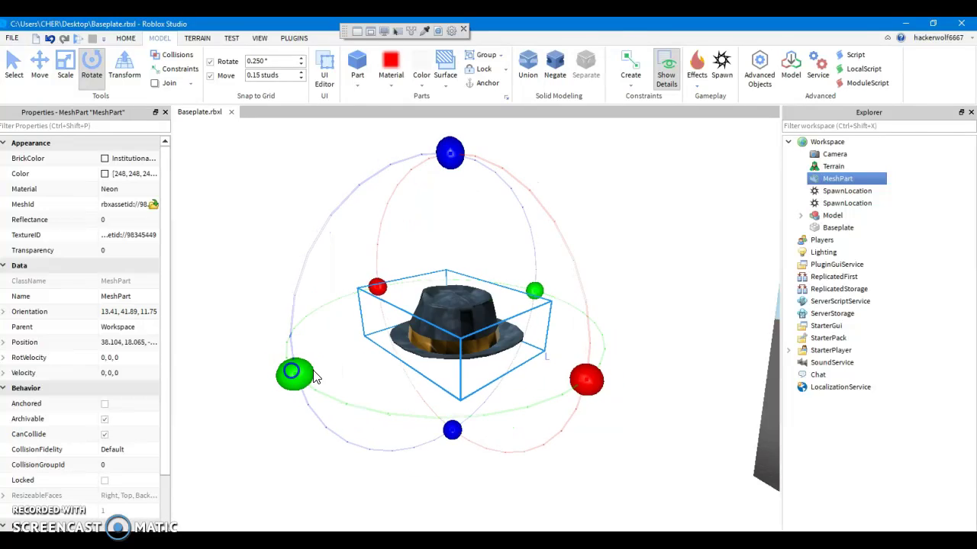
mouse_move(583, 389)
left_mouse_down()
mouse_move(589, 329)
mouse_move(572, 377)
left_mouse_up()
left_click(546, 396)
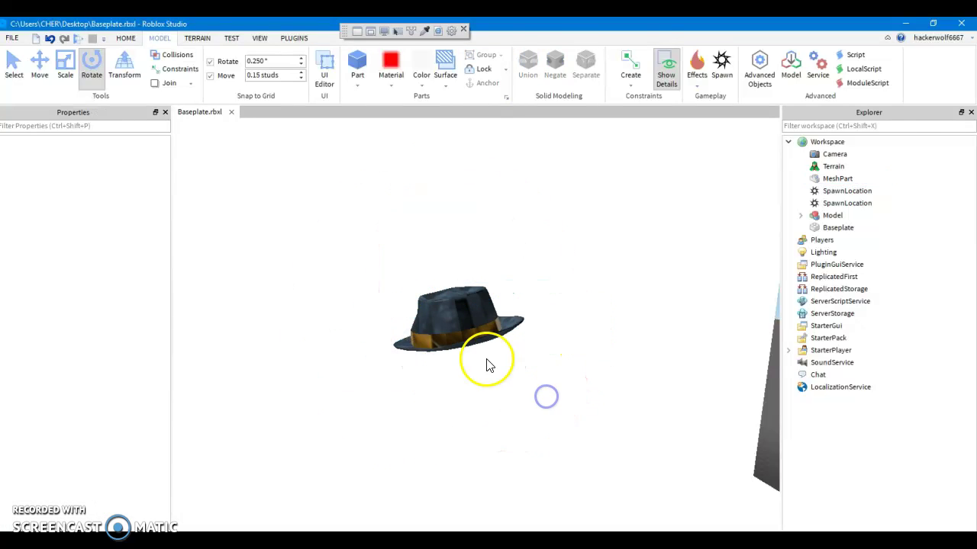
Step: Capture a screenshot region around the fedora's angled side view with the brim tilted up at one end
left_click(396, 29)
left_click_drag(360, 233, 539, 378)
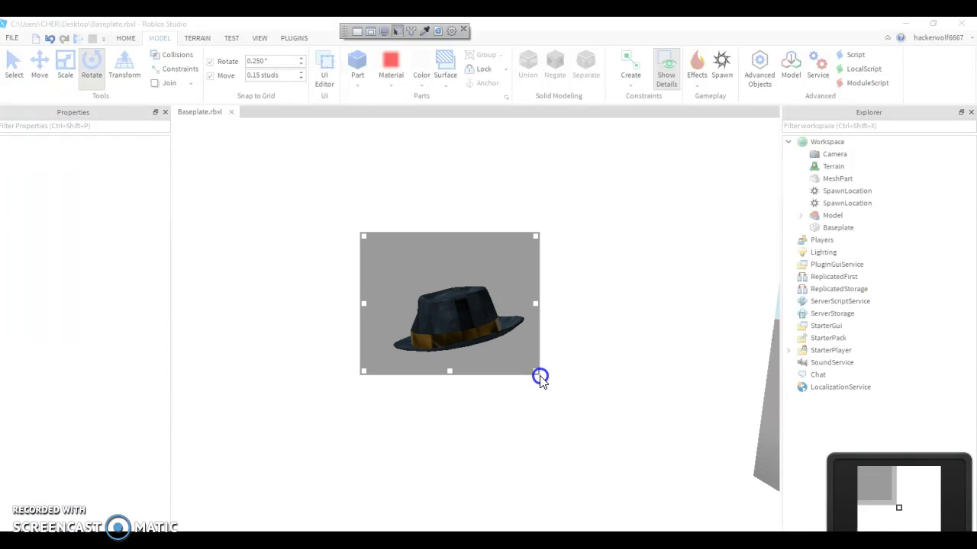
left_click(533, 393)
Step: Rotate the fedora about all three axes to a nearly level side pose, with an orientation of about -0.21, 72.68, -4.49
left_click(512, 319)
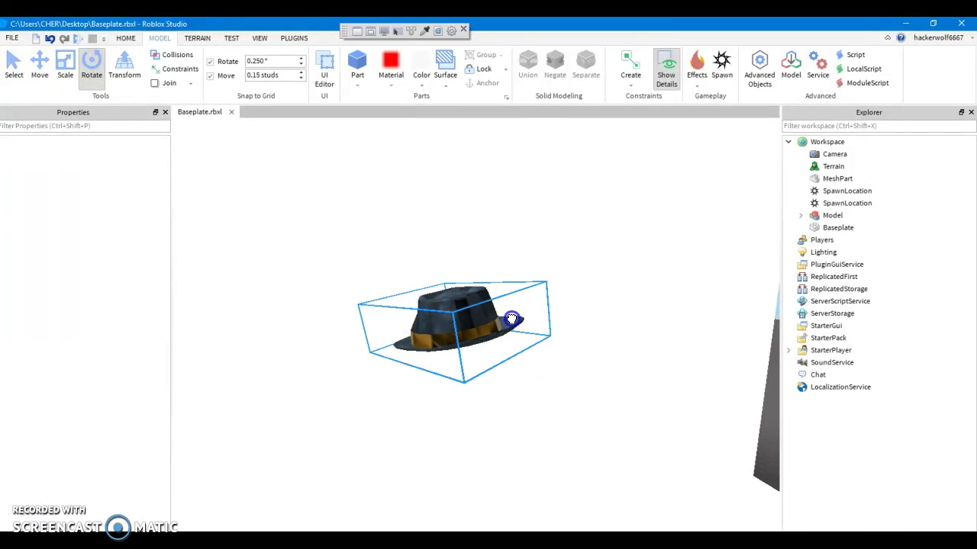
left_click_drag(576, 336, 529, 316)
left_click_drag(292, 374, 267, 368)
left_click_drag(412, 168, 455, 165)
left_click_drag(525, 348, 575, 337)
left_click_drag(304, 334, 341, 321)
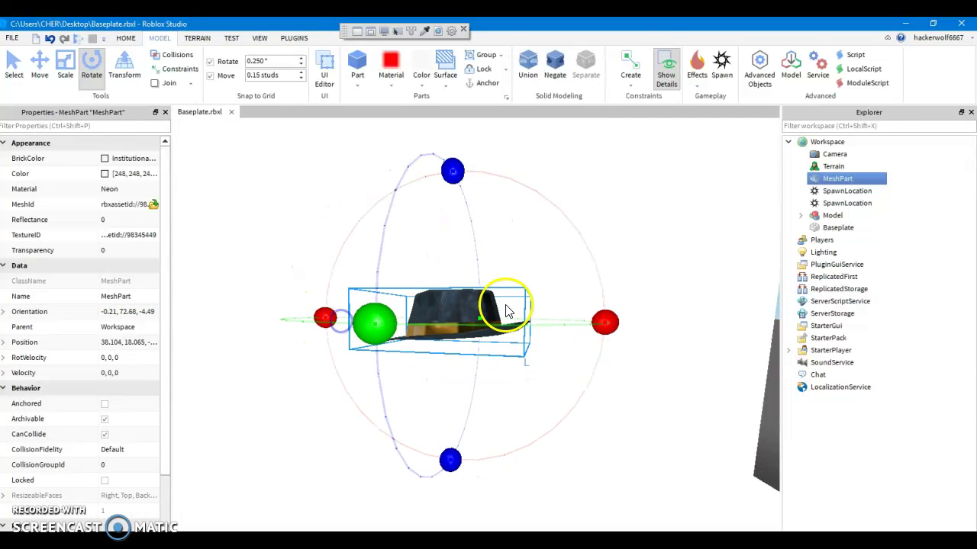
Step: Tilt the level fedora and turn it about its vertical axis to an orientation of about -17.21, 56.93, 2.6
left_click_drag(665, 264, 567, 269)
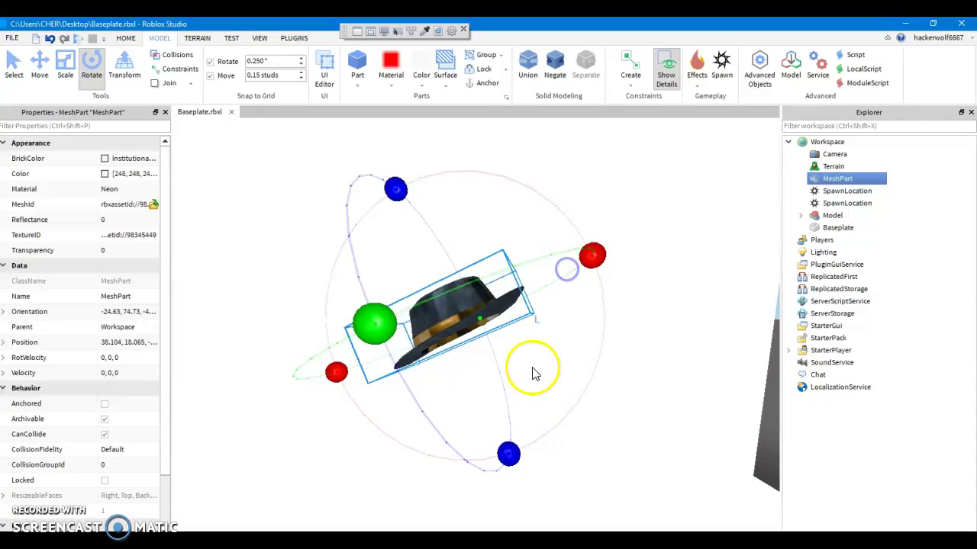
left_click_drag(390, 326, 370, 333)
left_click_drag(325, 356, 327, 354)
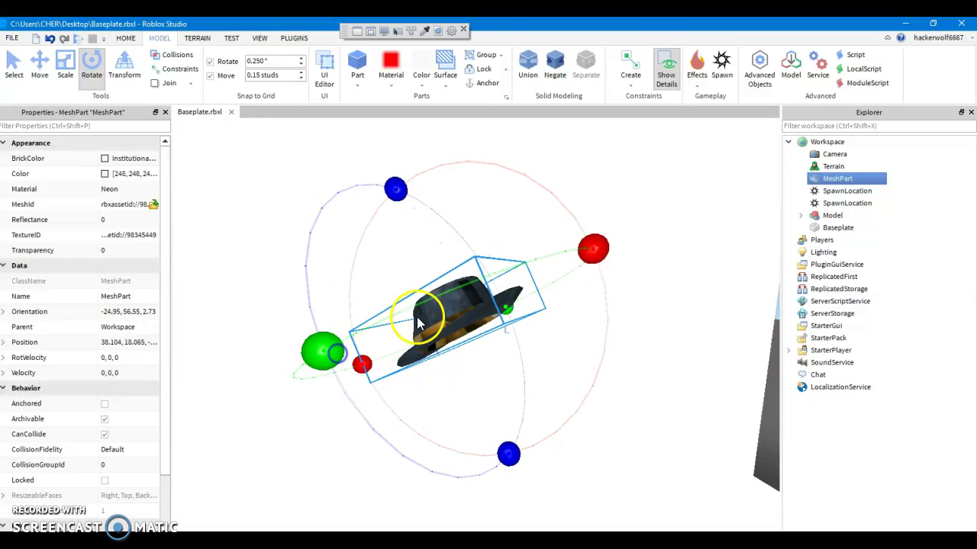
left_click_drag(574, 264, 603, 272)
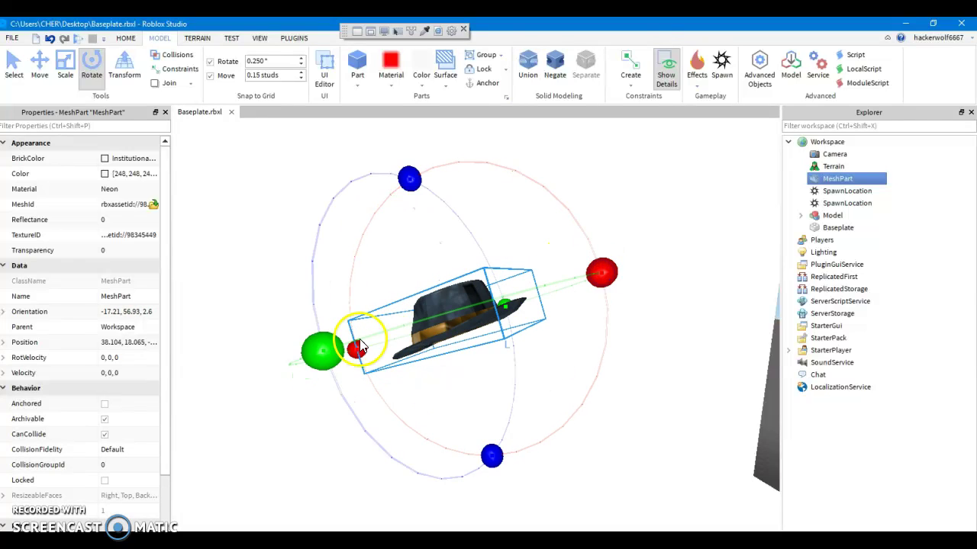
Step: Turn the tilted fedora further to an orientation of about -16.26, 44.18, 6.28 and deselect it
left_click_drag(322, 343, 317, 369)
left_click_drag(561, 287, 580, 277)
right_click_drag(580, 277, 580, 274)
left_click_drag(491, 167, 212, 219)
left_click(347, 222)
key("f")
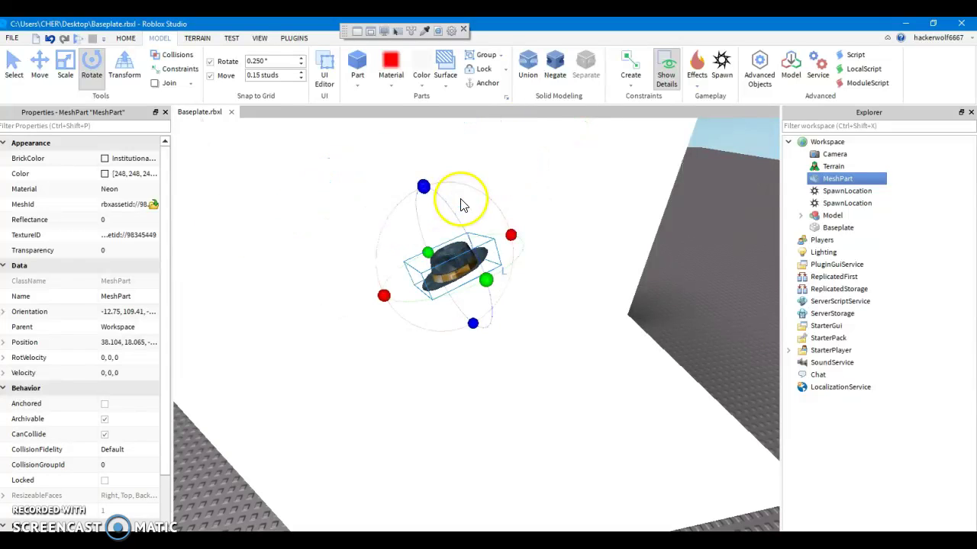
left_click(483, 294)
left_click(480, 283)
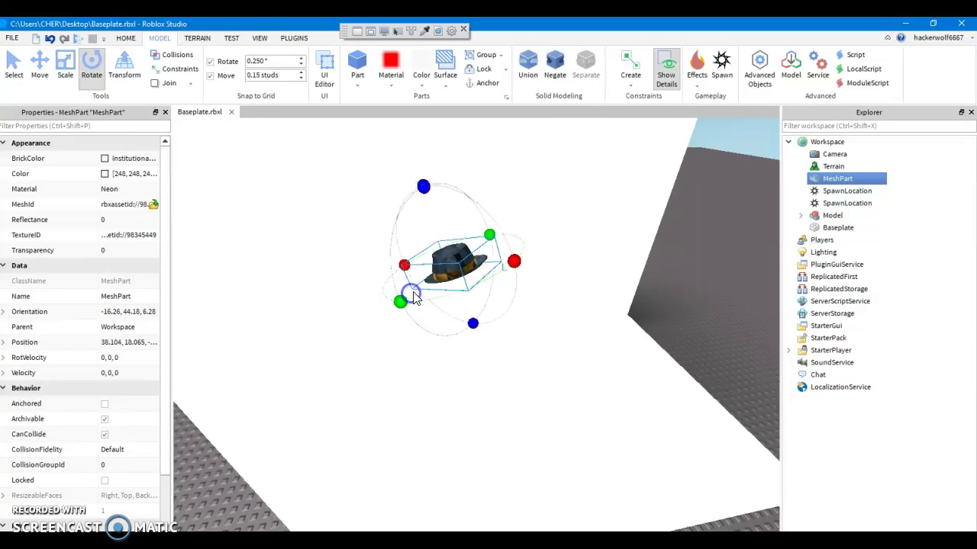
scroll(410, 291, "up", 5)
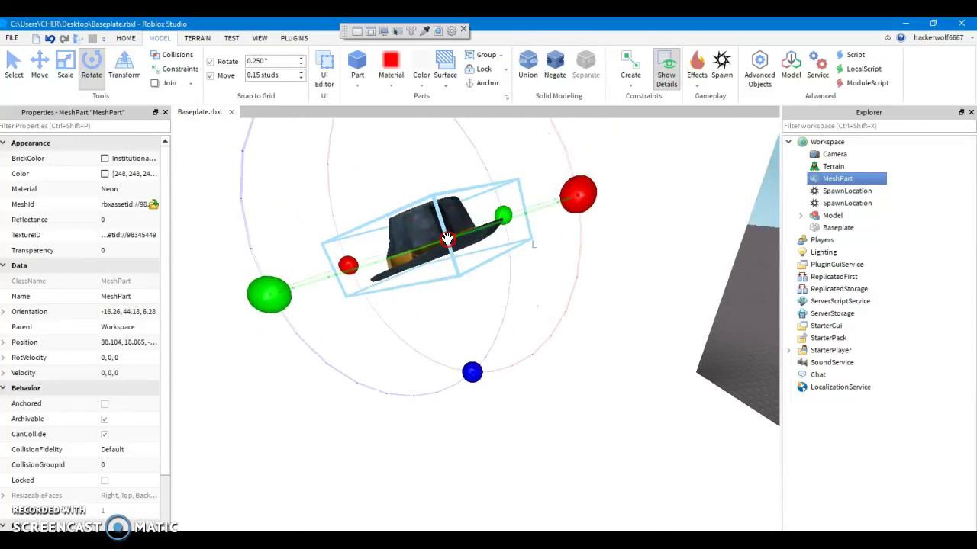
left_click(480, 279)
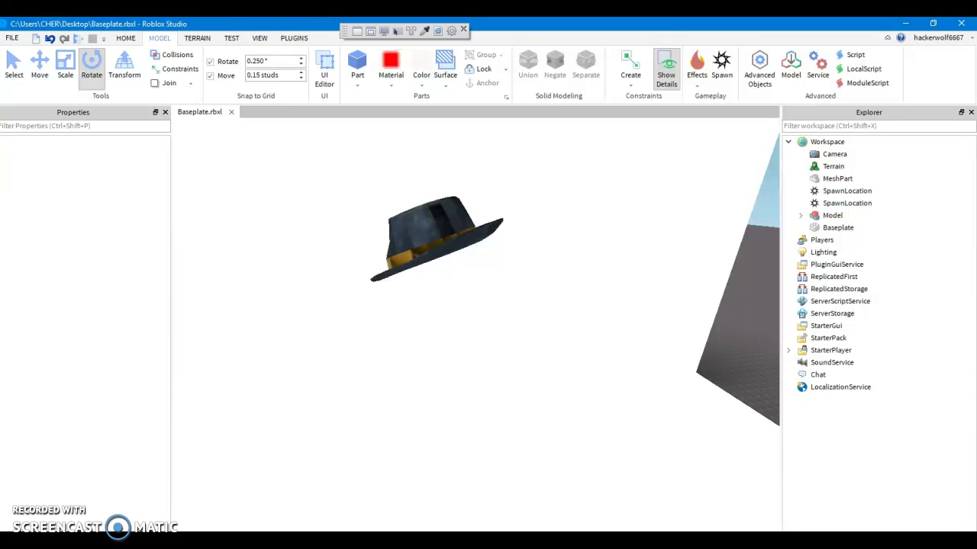
Step: Capture a screenshot region around the steeply tilted side view of the fedora
left_click(397, 31)
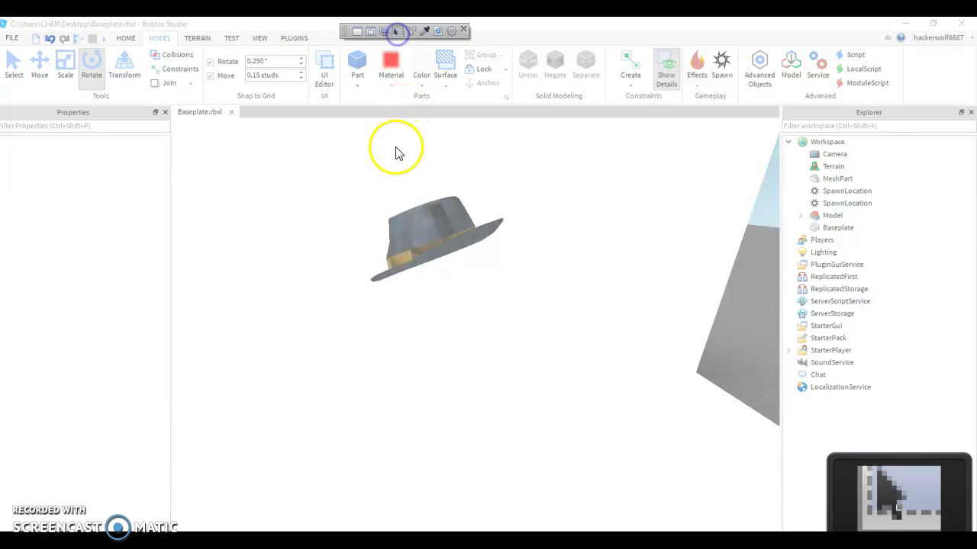
left_click_drag(316, 170, 540, 303)
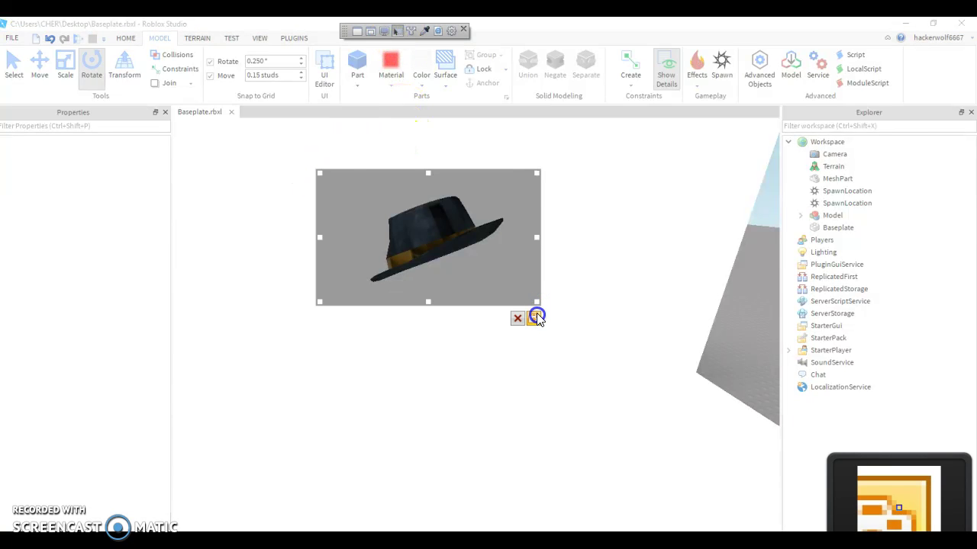
left_click(536, 317)
Step: Rotate the fedora about its axes to bring it nearly level, with an orientation of about -5.67, -57.28, 4.52
left_click(469, 232)
left_click_drag(585, 258, 579, 231)
mouse_move(268, 291)
left_mouse_down()
mouse_move(242, 277)
mouse_move(265, 277)
left_mouse_up()
left_click_drag(456, 369, 432, 375)
left_click_drag(402, 283, 406, 254)
mouse_move(574, 241)
left_mouse_down()
mouse_move(582, 250)
mouse_move(569, 253)
mouse_move(578, 246)
left_mouse_up()
Step: Turn the fedora about its vertical axis to an orientation of about -7.21, -24.6, 0.75 and deselect it
scroll(577, 246, "up", 4)
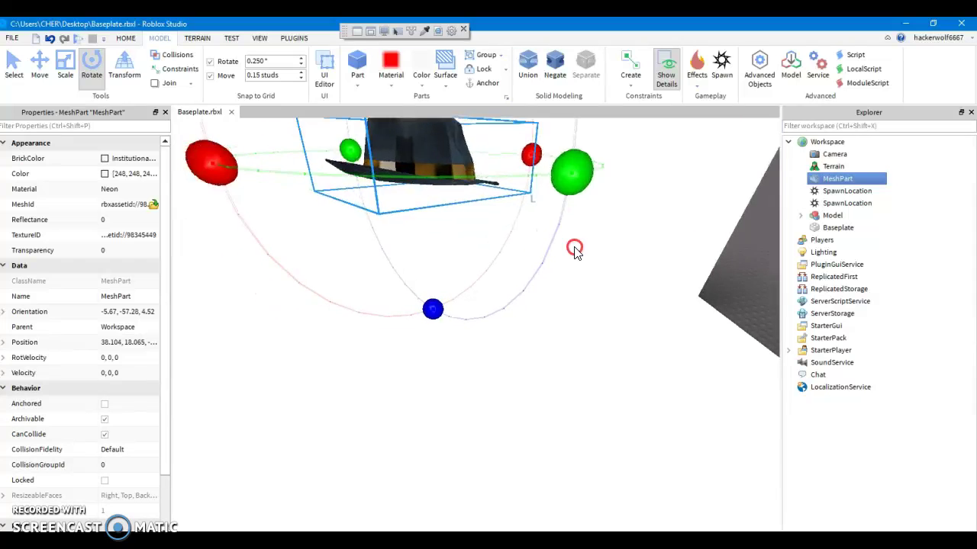
scroll(576, 245, "down", 5)
scroll(519, 283, "up", 1)
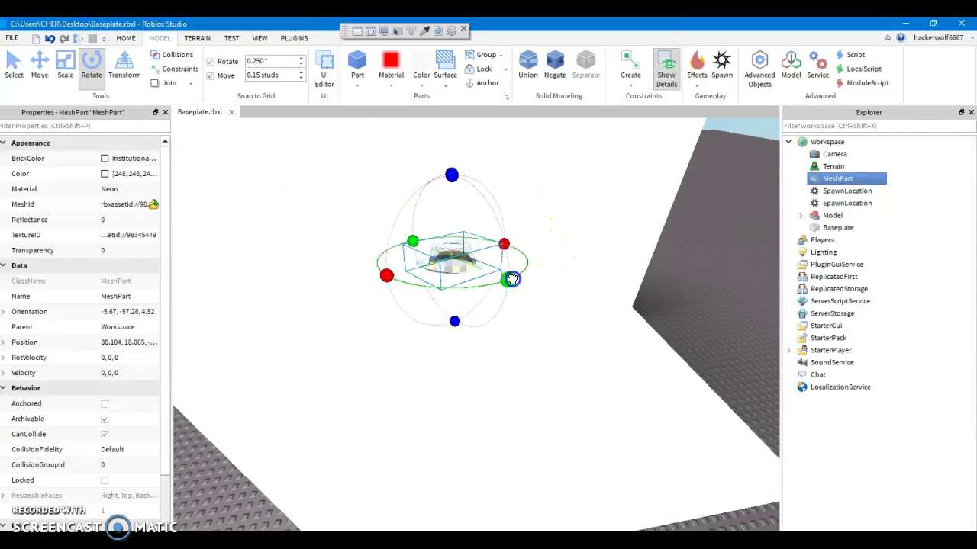
left_click_drag(525, 269, 527, 266)
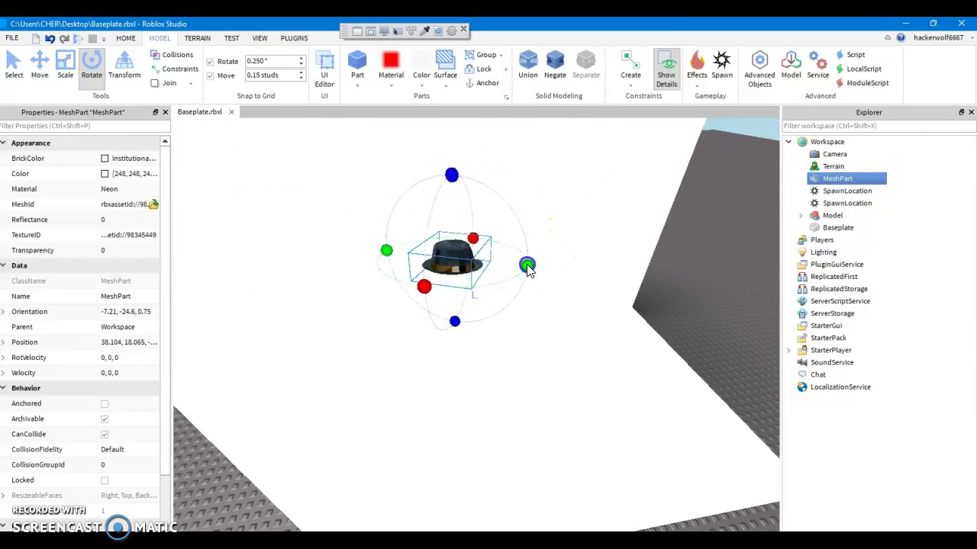
scroll(527, 267, "up", 3)
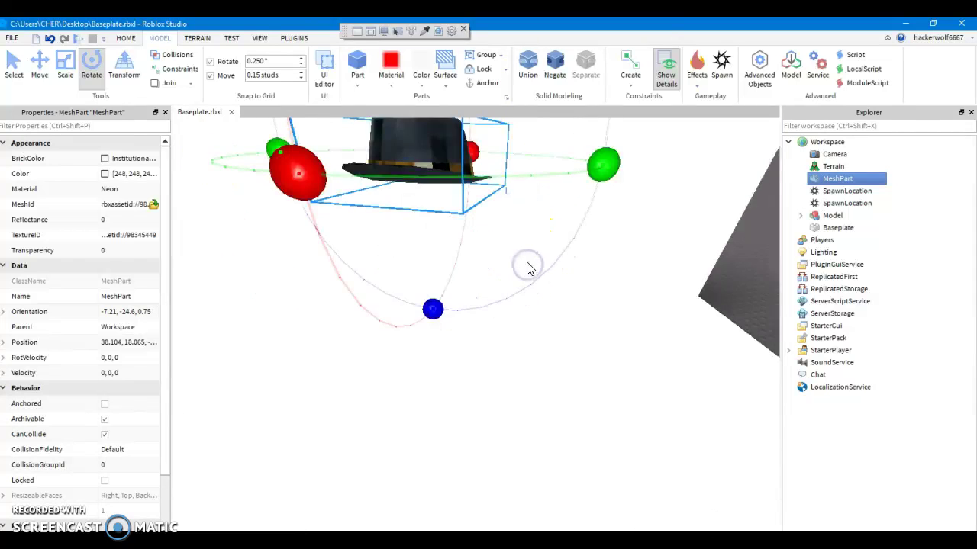
right_click_drag(527, 267, 529, 278)
left_click(526, 278)
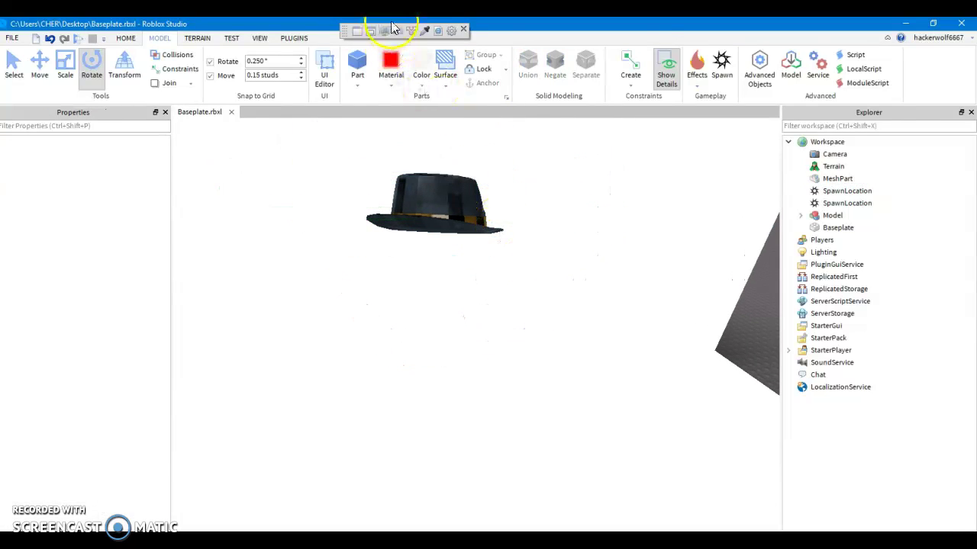
Step: Capture a screenshot region around the nearly level fedora seen from slightly below the brim
left_click(393, 31)
left_click_drag(337, 136, 548, 287)
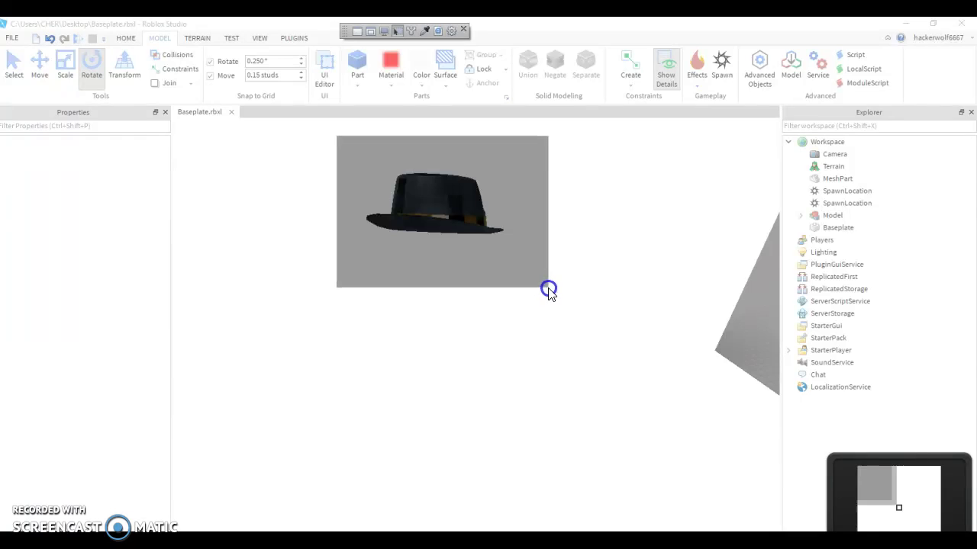
left_click(542, 300)
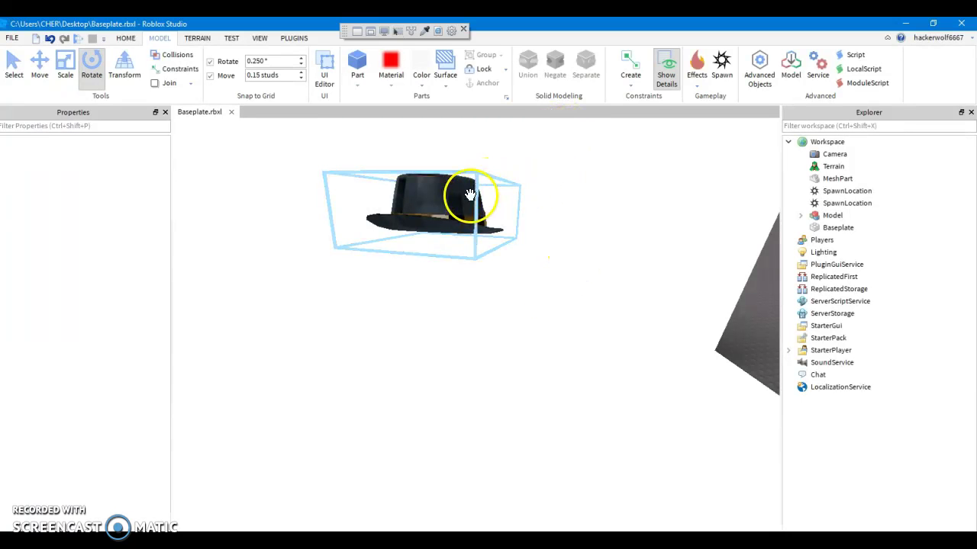
Step: Tilt the fedora's front brim upward to about -14.96, -24.71 in the first two orientation values
left_click(438, 206)
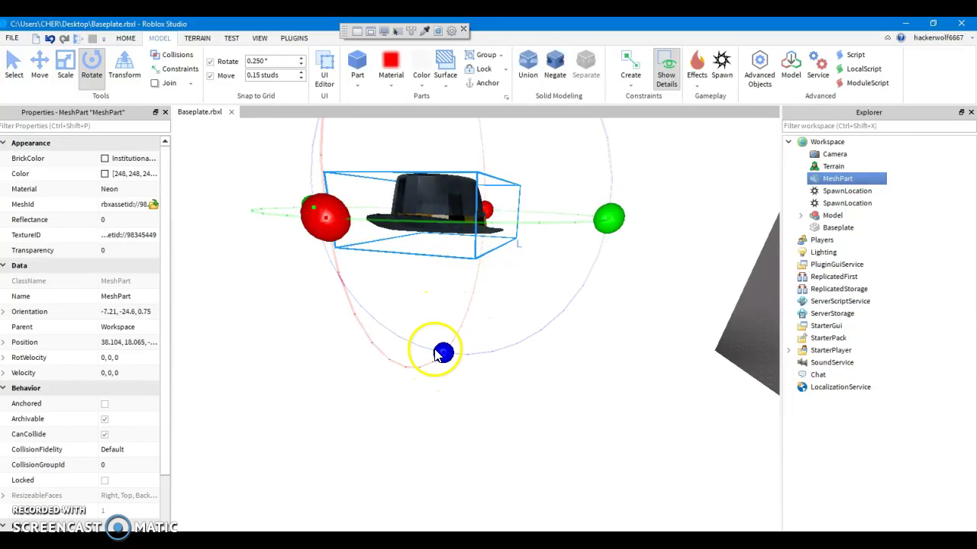
left_click_drag(320, 216, 375, 155)
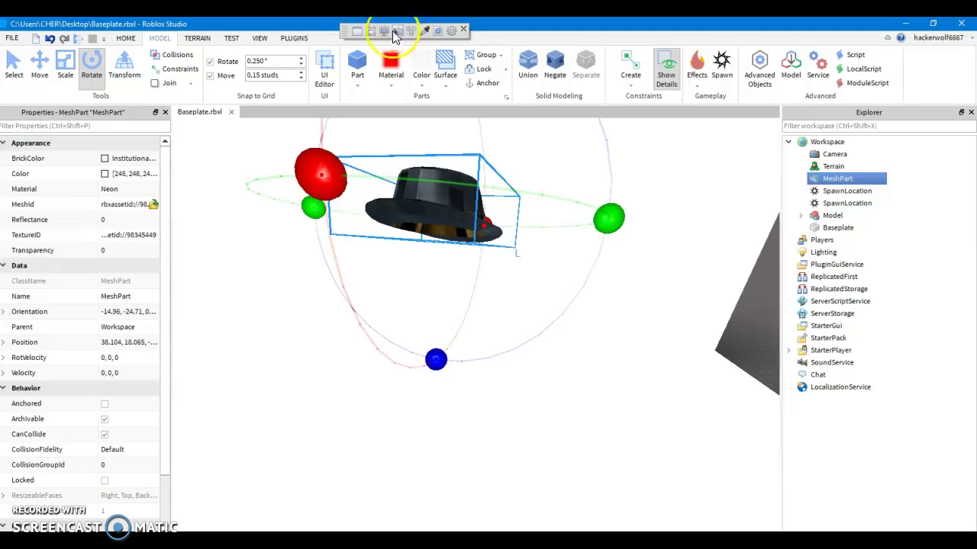
left_click(395, 33)
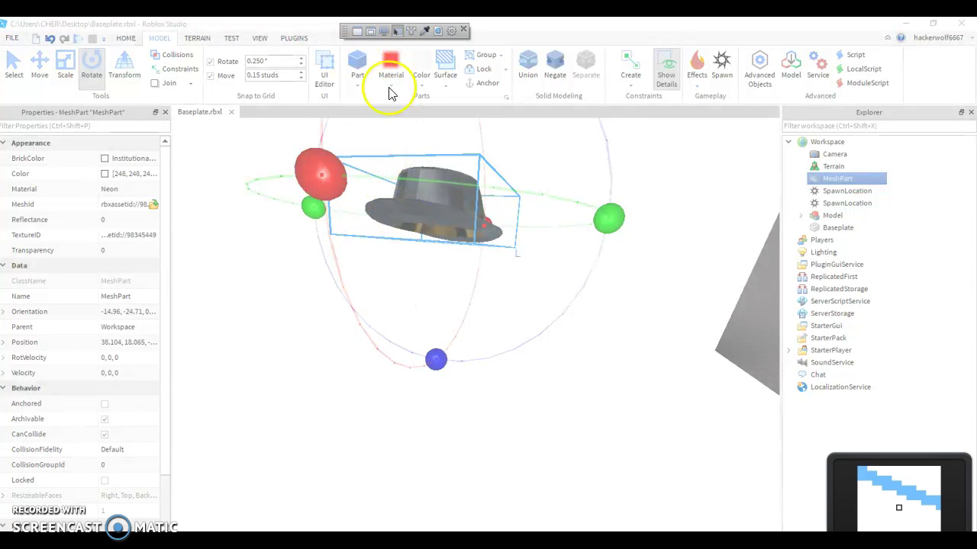
left_click(291, 167)
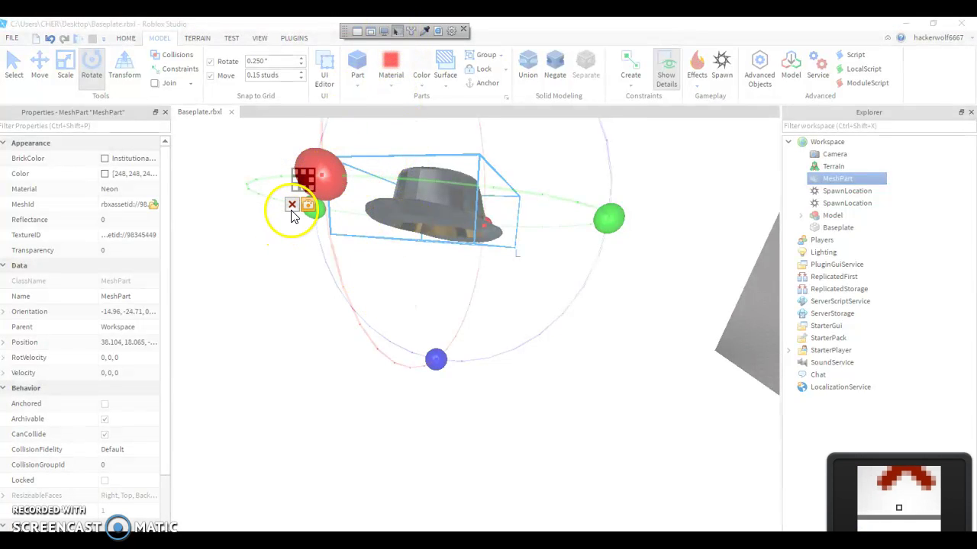
left_click(291, 207)
Step: Deselect the fedora and capture a screenshot region showing the underside of its raised brim
left_click(294, 172)
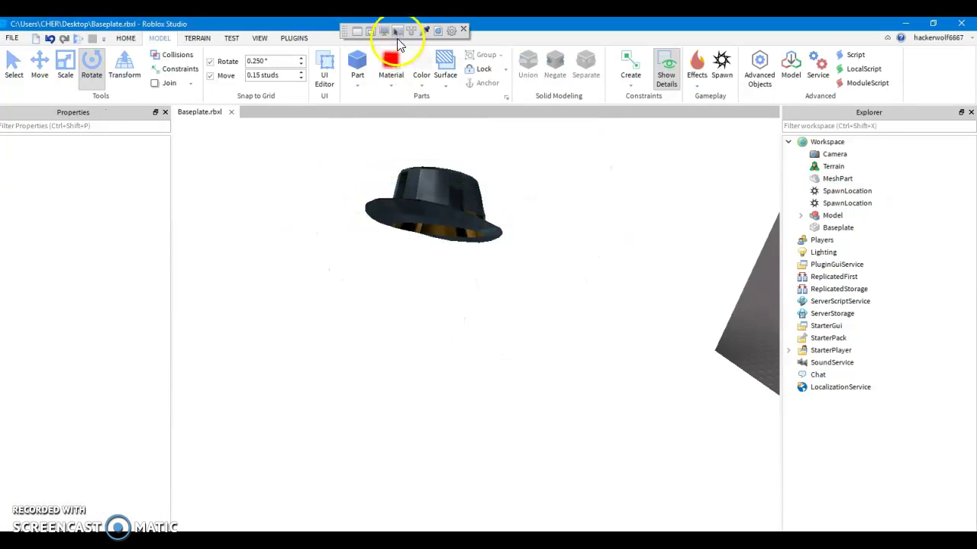
left_click(396, 31)
left_click_drag(335, 151, 537, 291)
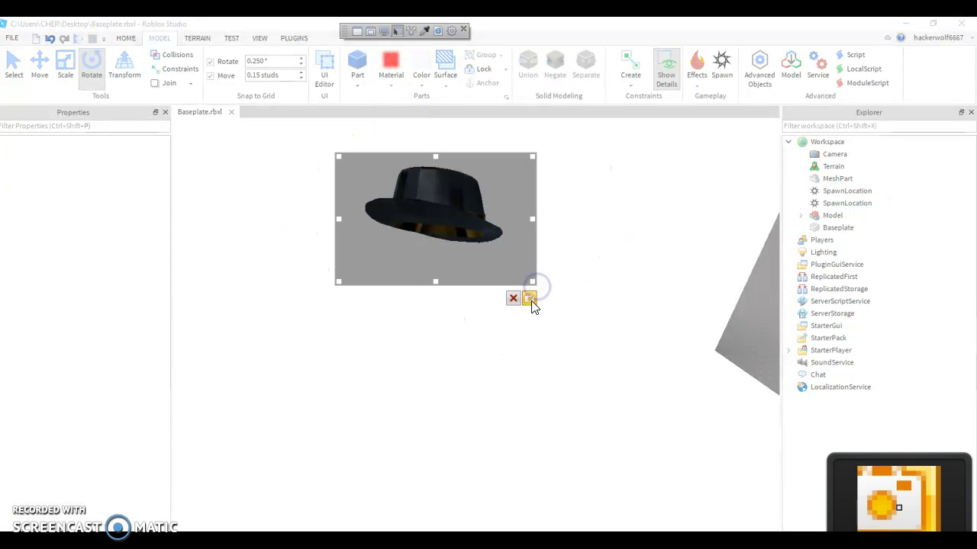
left_click(530, 301)
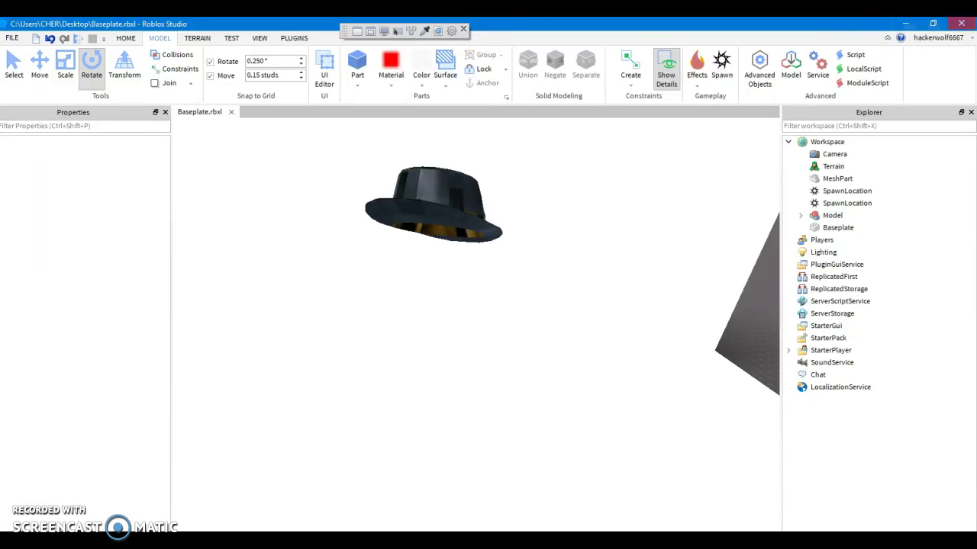
Step: Close Roblox Studio without saving the changes to Baseplate.rbxl
left_click(961, 24)
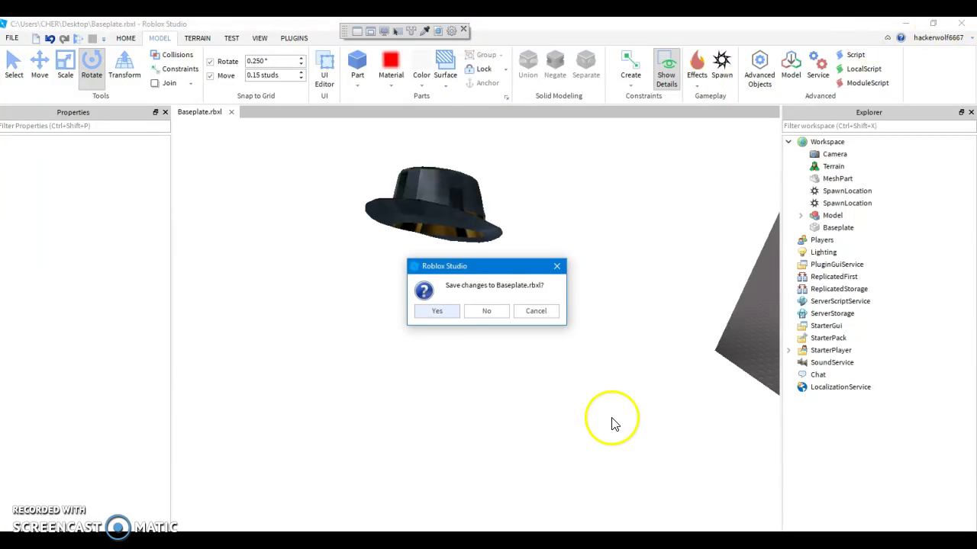
left_click(486, 312)
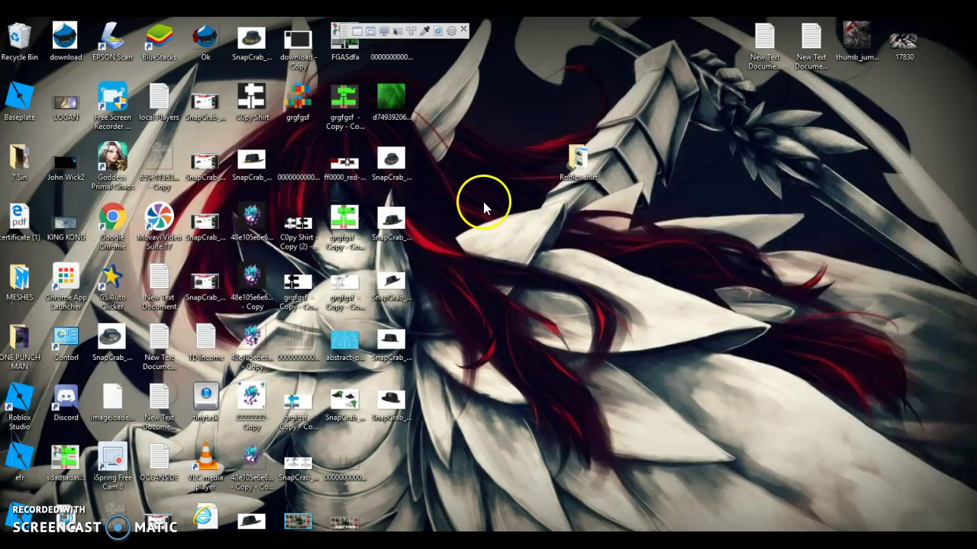
Step: Open the fedora capture SnapCrab_NoName_2018-3-18_10-52-53_No-00 in Paint for editing and move its restored window clear of the desktop's capture files
right_click(396, 157)
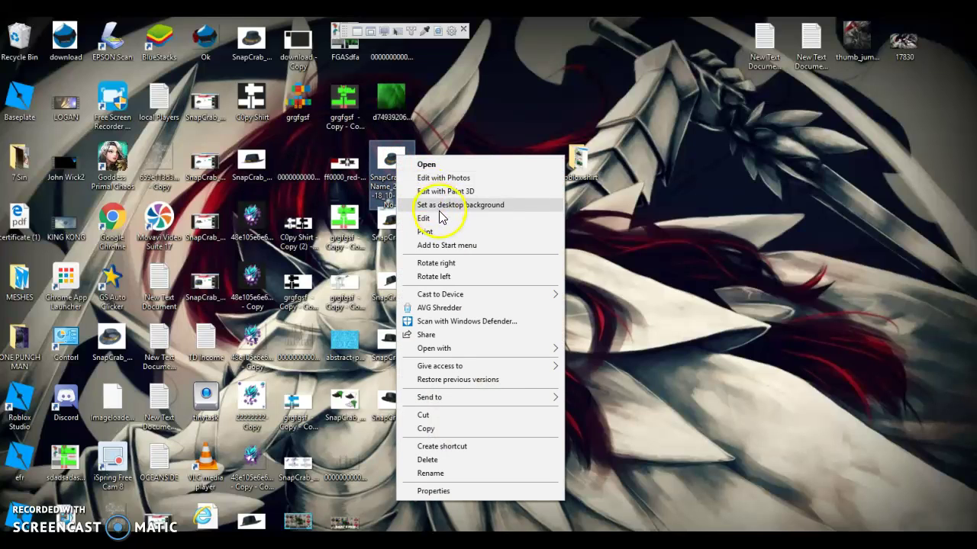
left_click(440, 208)
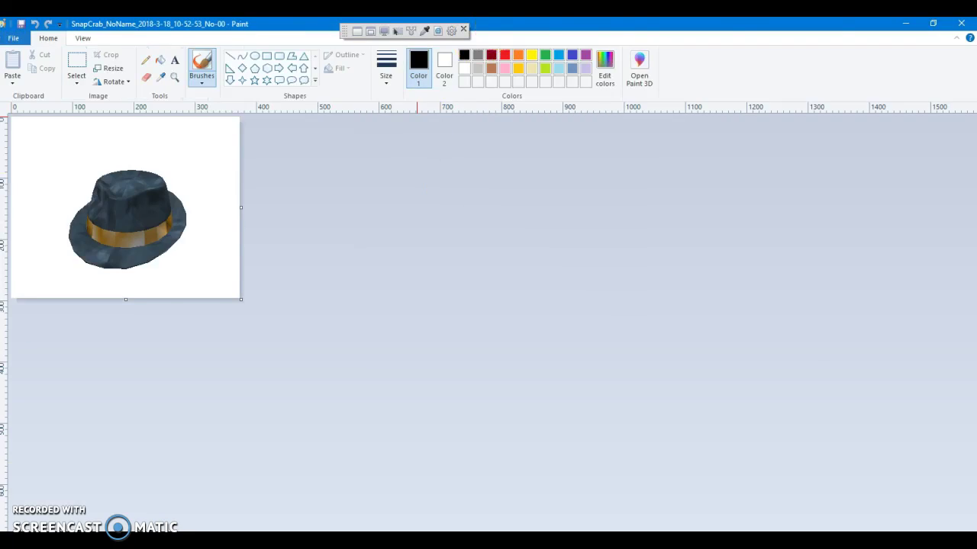
left_click_drag(429, 23, 722, 43)
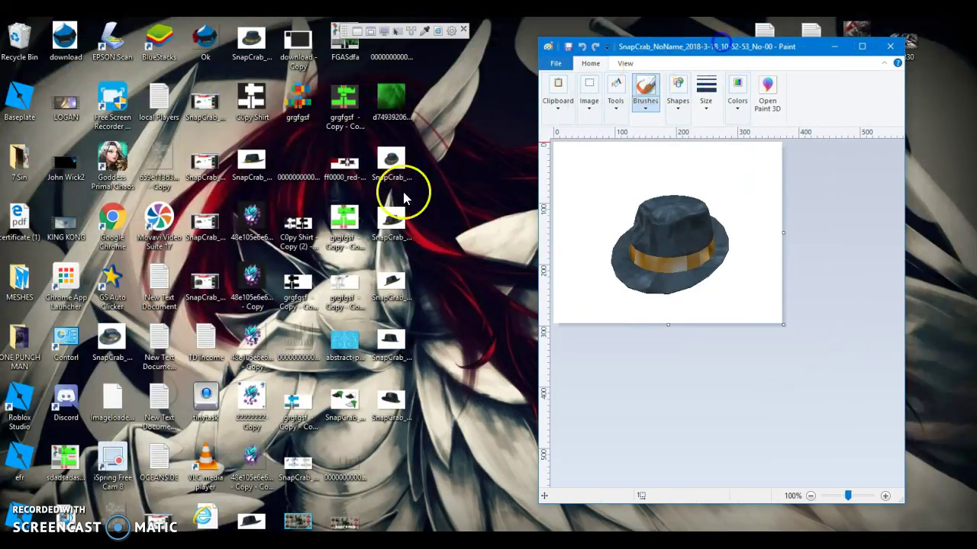
Step: Open the fedora capture 10-53-12 for editing, and close the 10-52-53 capture with its changes saved
right_click(405, 218)
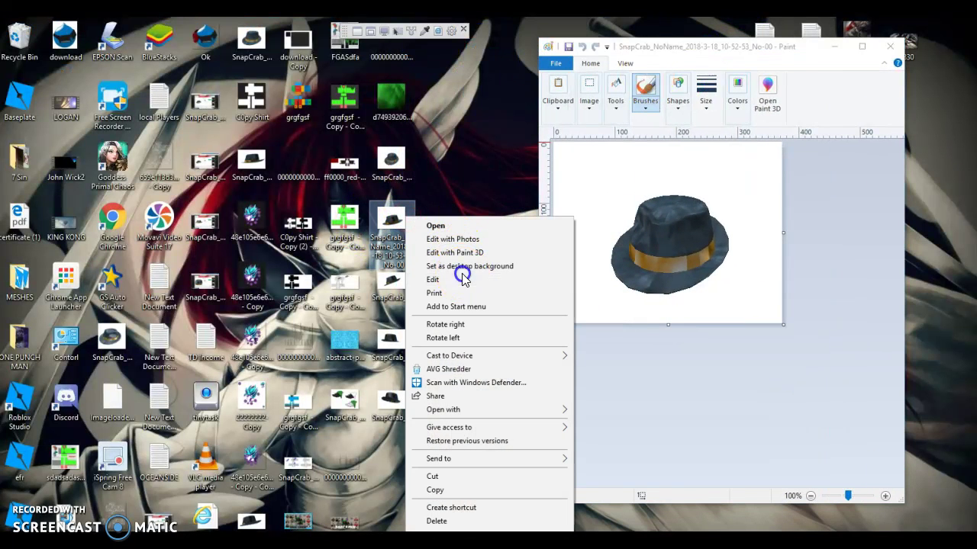
left_click(458, 280)
left_click_drag(624, 23, 722, 42)
left_click(890, 43)
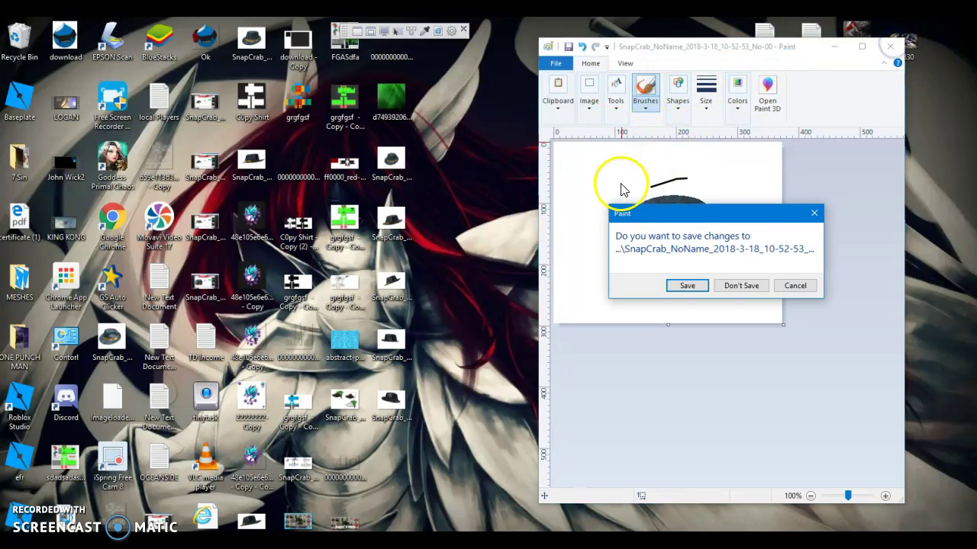
left_click(689, 283)
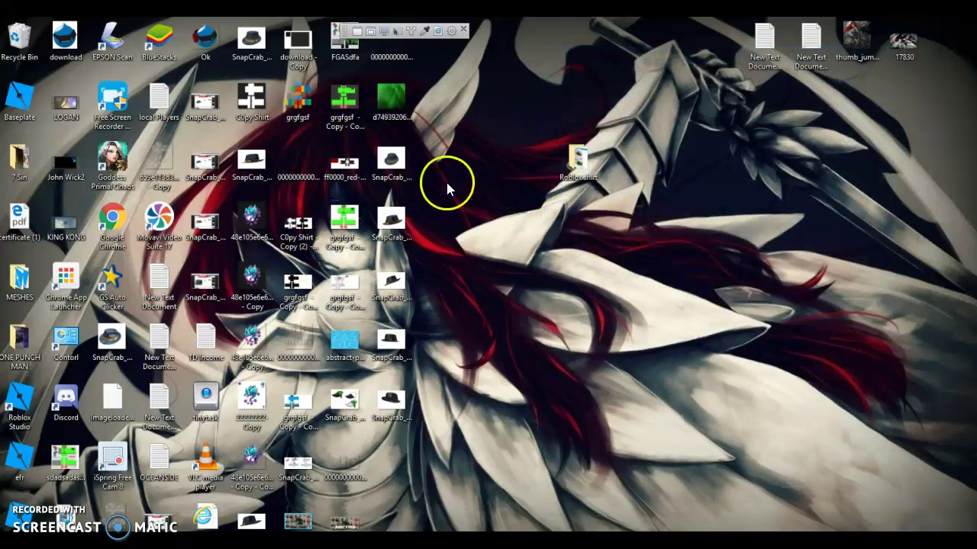
Step: Open the fedora captures SnapCrab 10-52-53, 10-53-12 and 10-53-49 from the desktop for editing in Paint
right_click(385, 159)
left_click(431, 219)
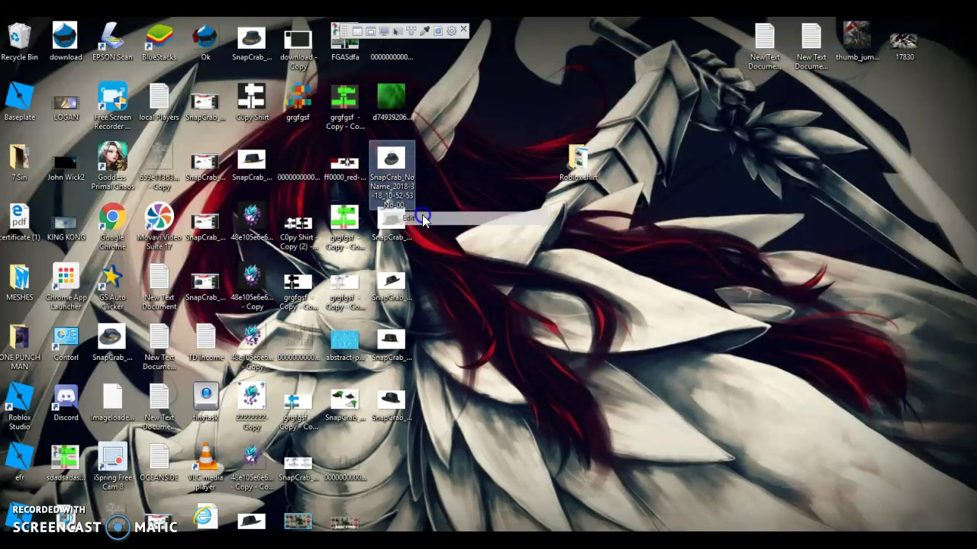
right_click(384, 220)
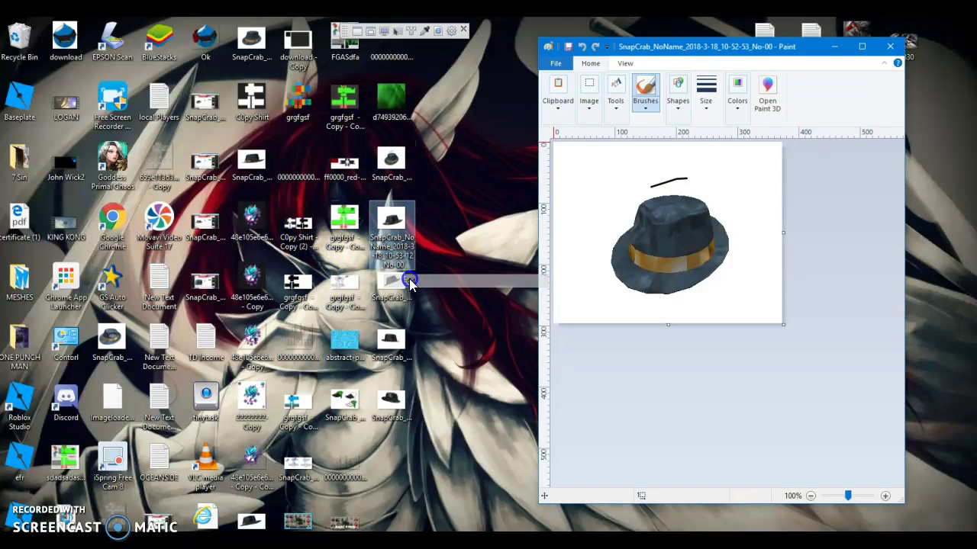
right_click(401, 276)
left_click(424, 288)
Step: Open the fedora captures SnapCrab 10-54-16 and 10-54-33 from the desktop for editing in Paint
right_click(377, 340)
left_click(432, 291)
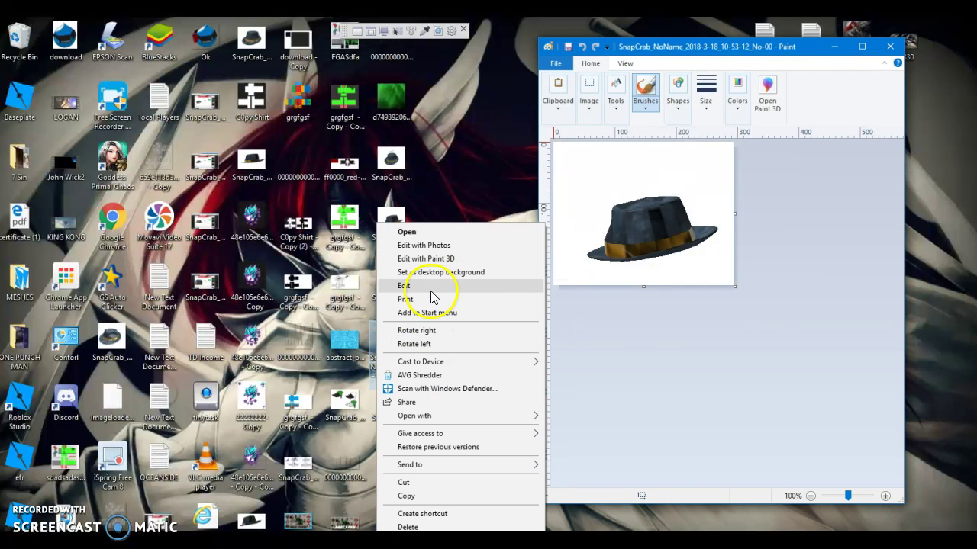
left_click(432, 290)
right_click(387, 411)
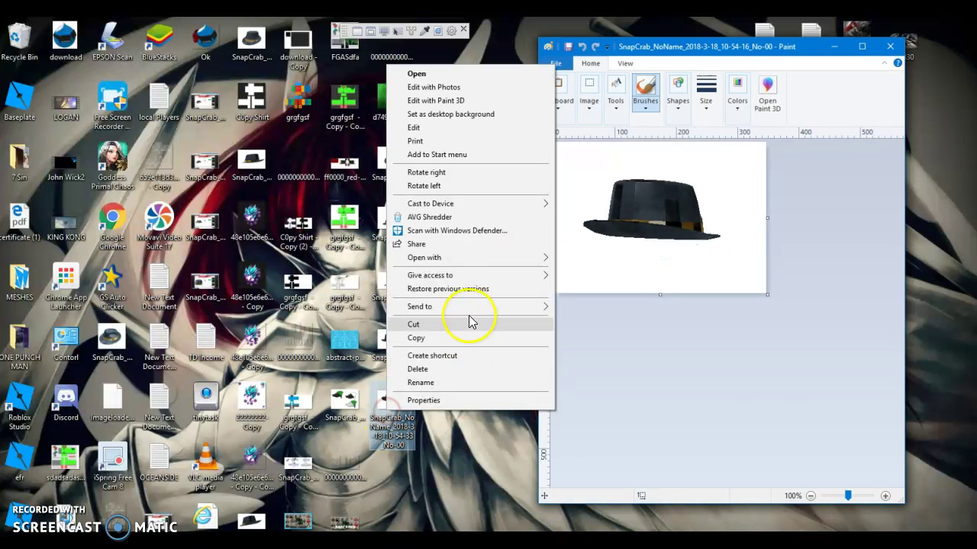
left_click(413, 126)
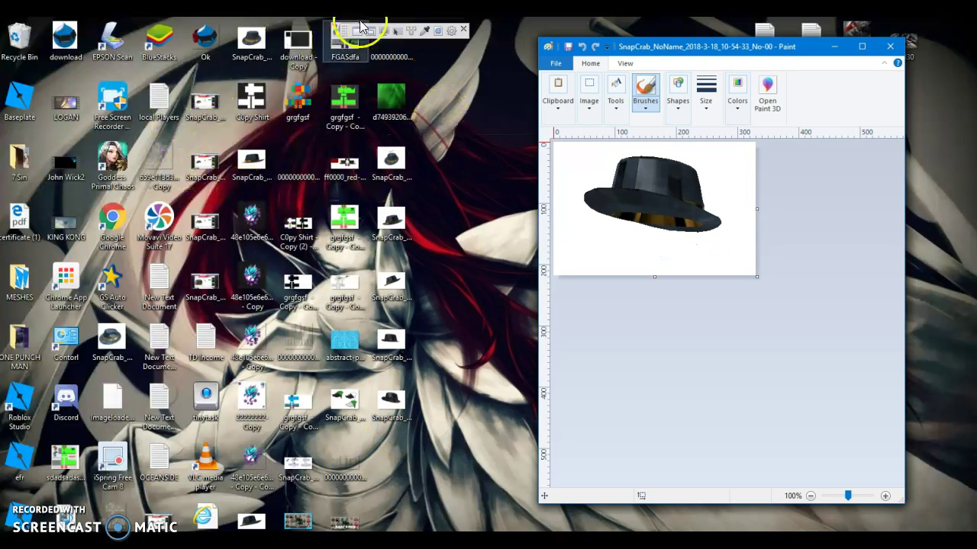
Step: Close the SnapCrab capture toolbar floating over the desktop
left_click(384, 29)
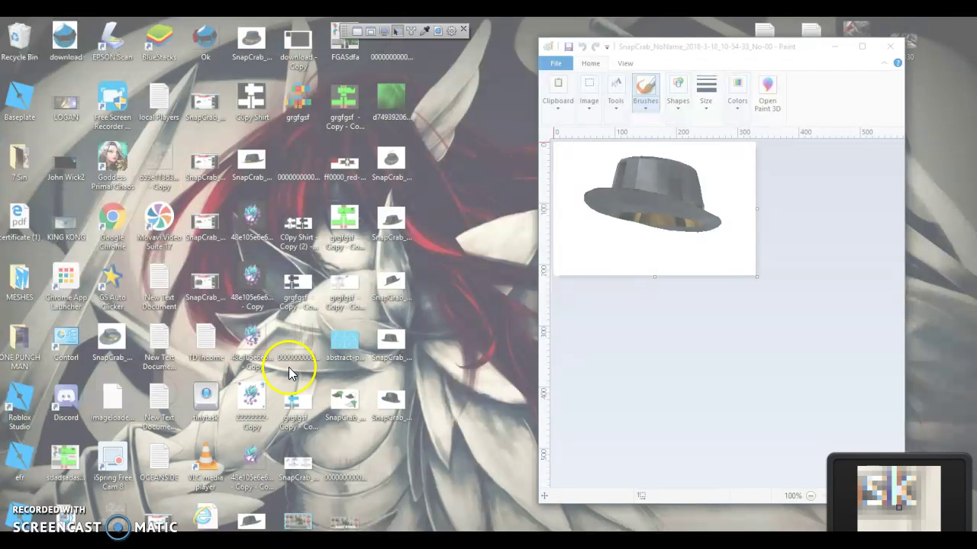
left_click(386, 263)
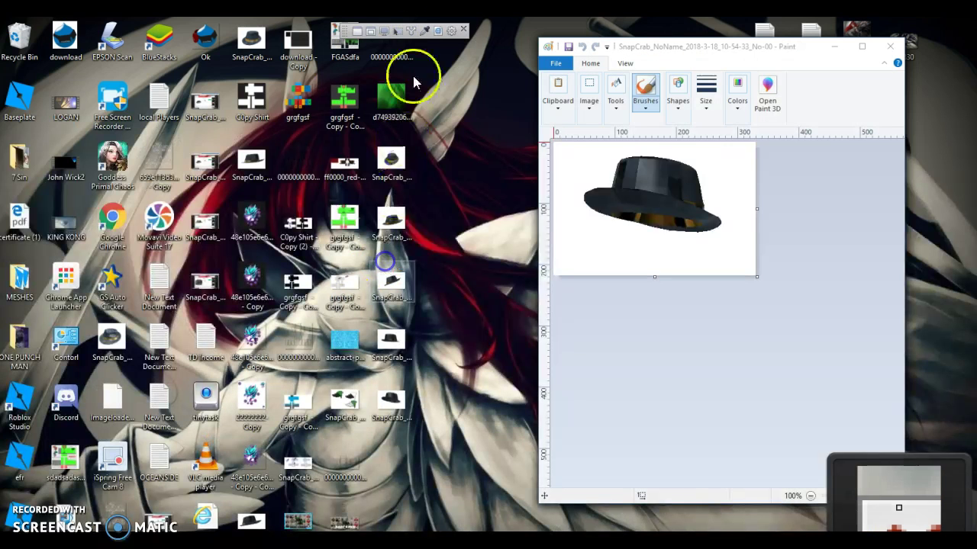
left_click(461, 31)
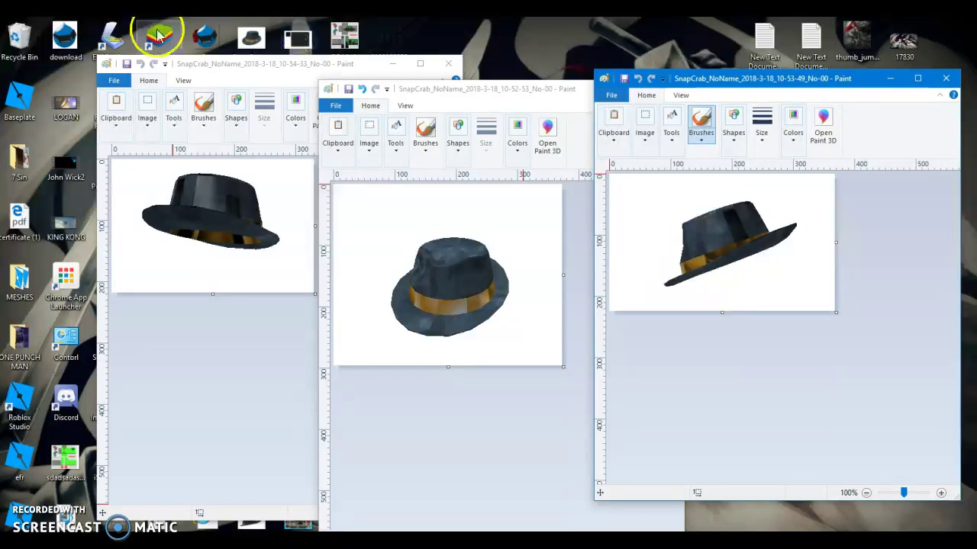
Step: Copy the 10-54-33 fedora with a selection about 292 × 211 px into the enlarged 10-52-53 canvas, beside the original hat moved to the upper-left corner
left_click(128, 164)
left_click_drag(120, 160, 122, 162)
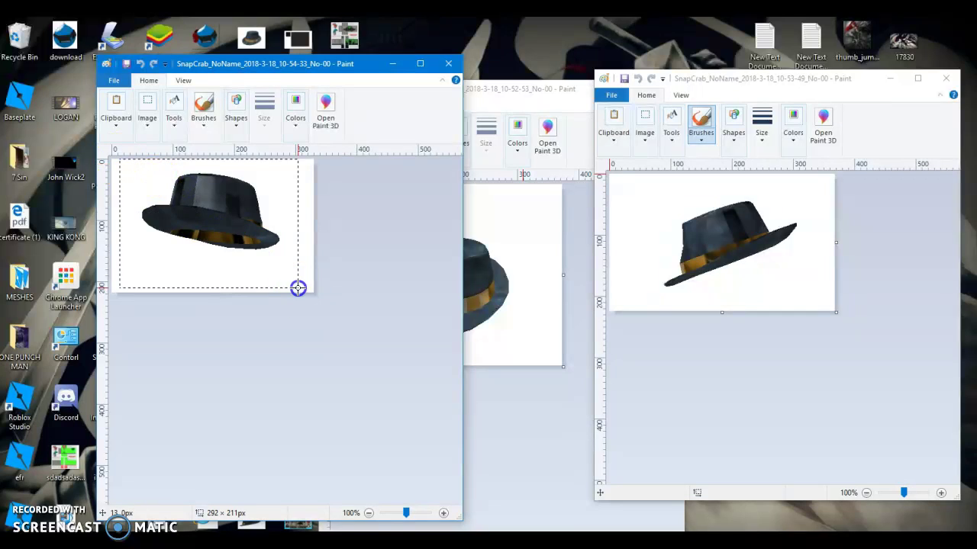
left_click(532, 215)
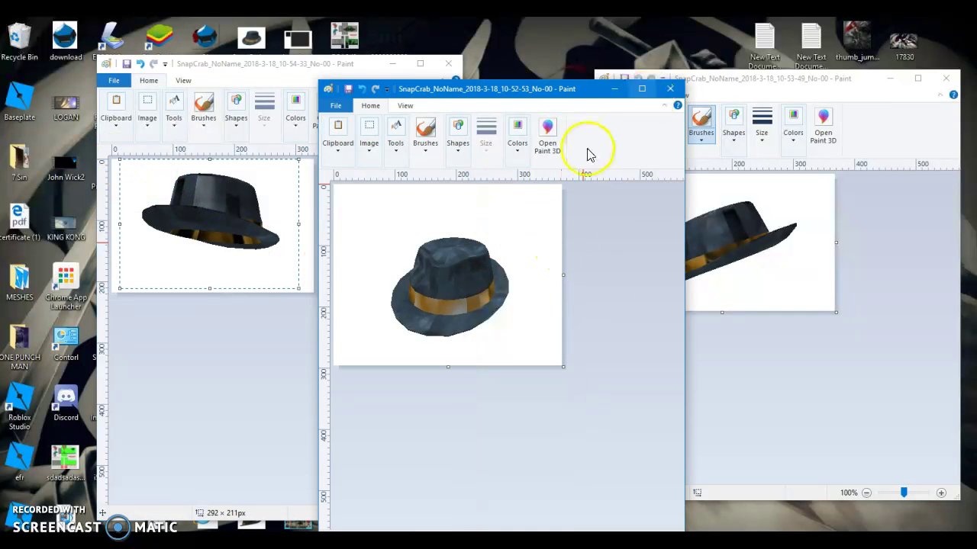
left_click_drag(566, 371, 774, 478)
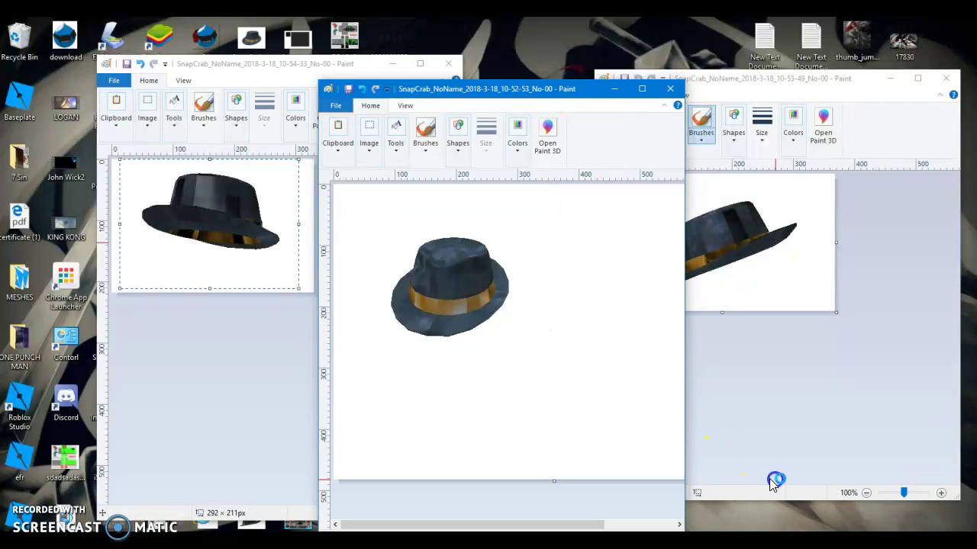
left_click_drag(531, 373, 583, 254)
key("ctrl+v")
left_click(520, 368)
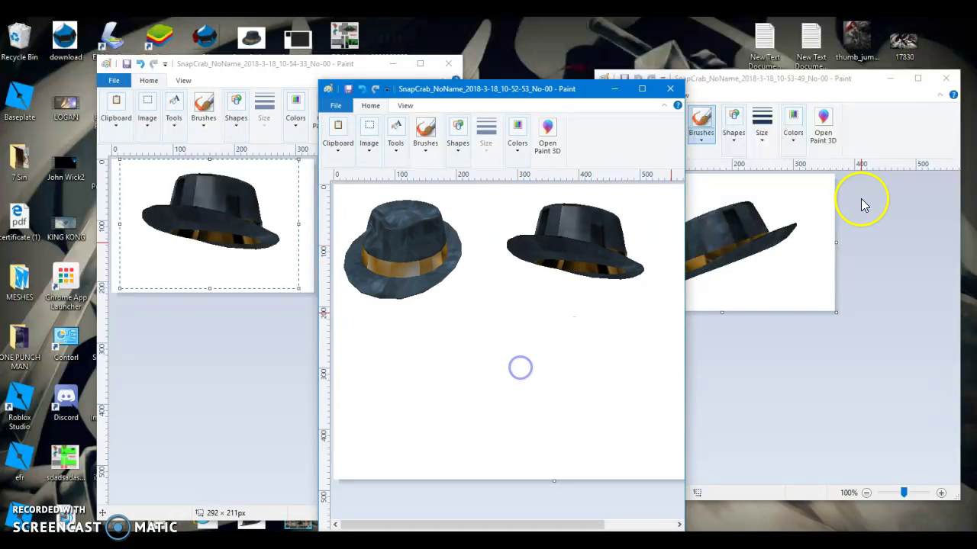
Step: Copy the tilted fedora from the 10-53-49 capture into the 10-52-53 image and place it below the first hat
left_click(844, 224)
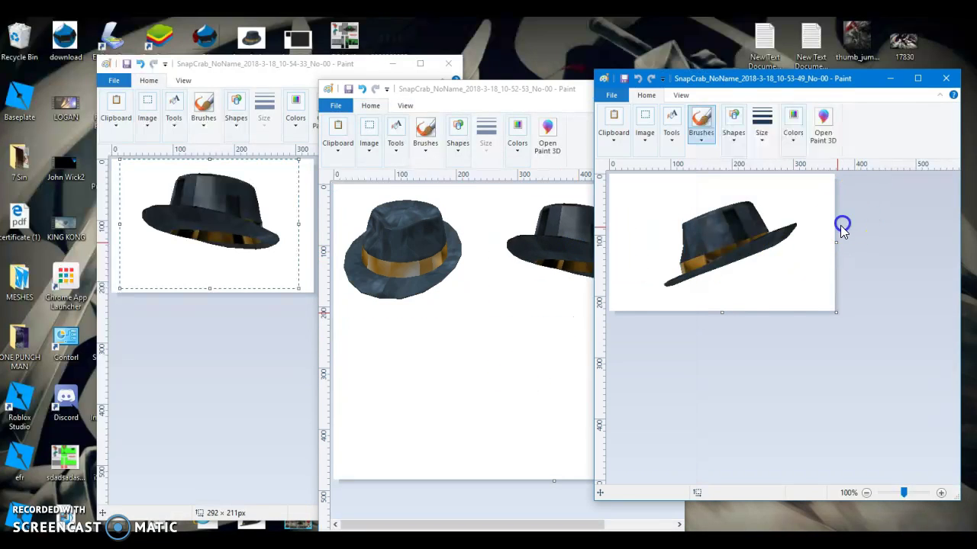
left_click(650, 135)
left_click(650, 185)
left_click_drag(795, 301, 687, 248)
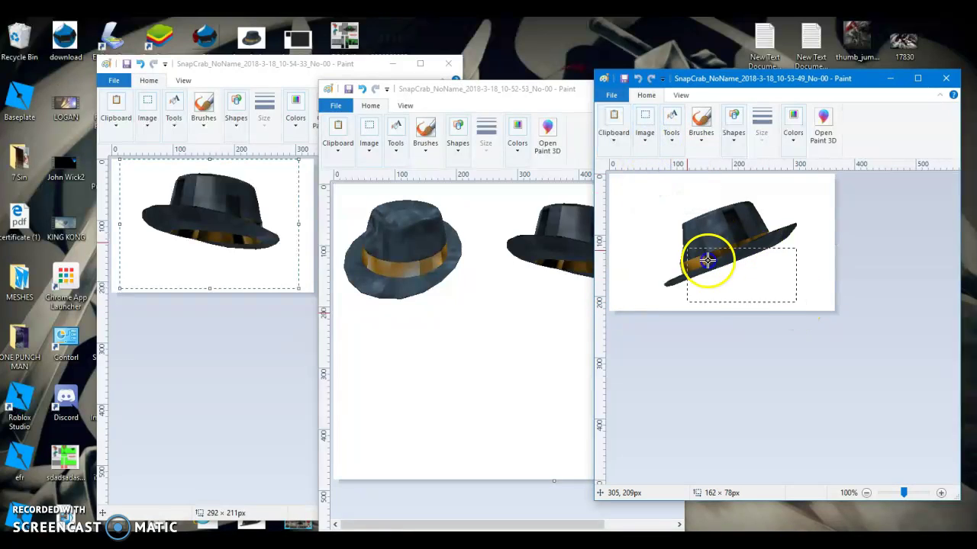
left_click_drag(654, 182, 651, 185)
key("ctrl+c")
left_click(441, 344)
key("ctrl+v")
mouse_move(405, 277)
left_mouse_down()
mouse_move(490, 419)
mouse_move(444, 415)
left_mouse_up()
Step: Close the source captures 10-53-49 and 10-54-33, then save the combined 10-52-53 fedora image and maximize its window
left_click(937, 91)
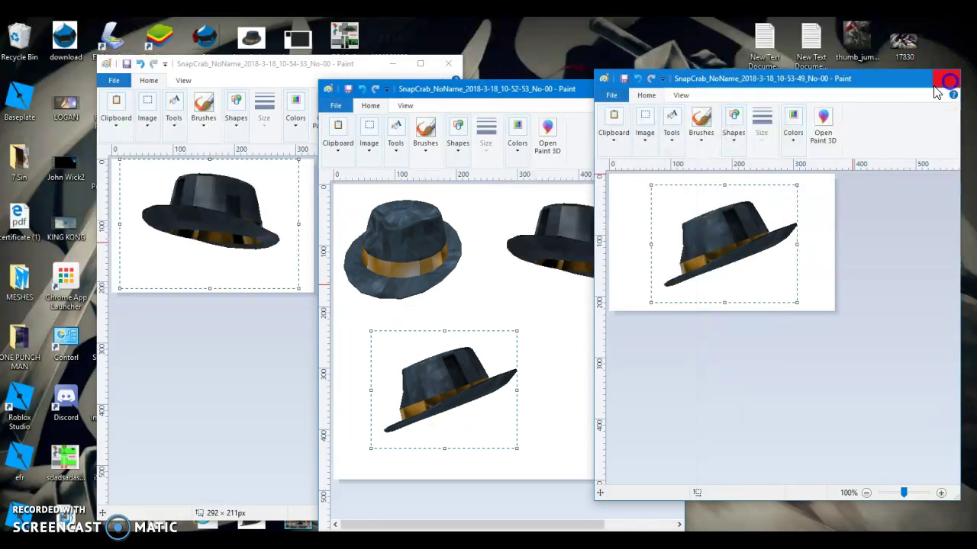
left_click(938, 83)
left_click(447, 64)
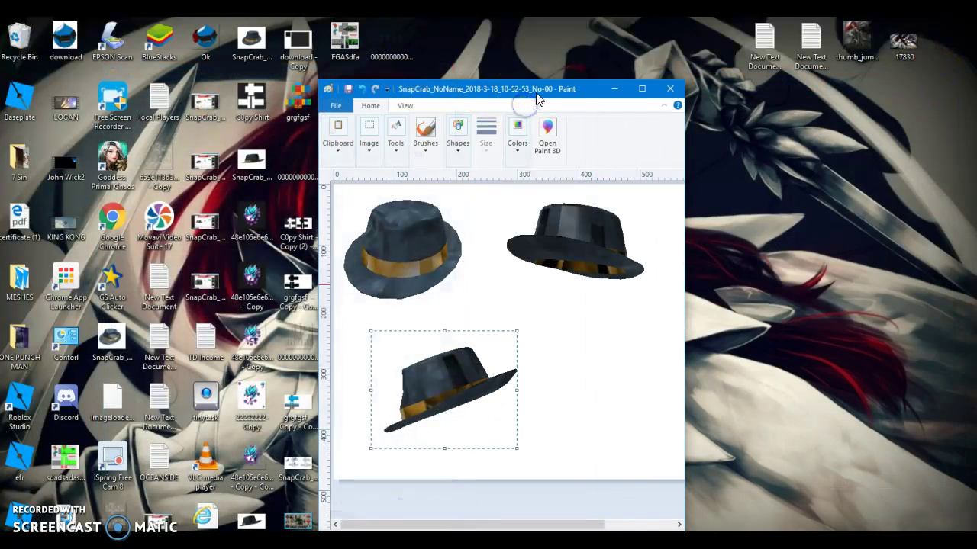
left_click_drag(536, 99, 608, 47)
left_click(408, 55)
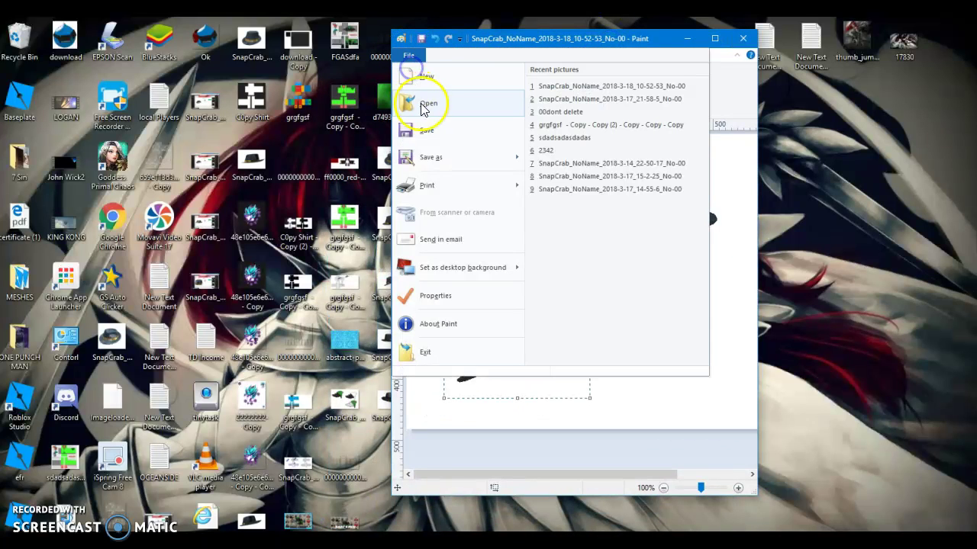
left_click(426, 131)
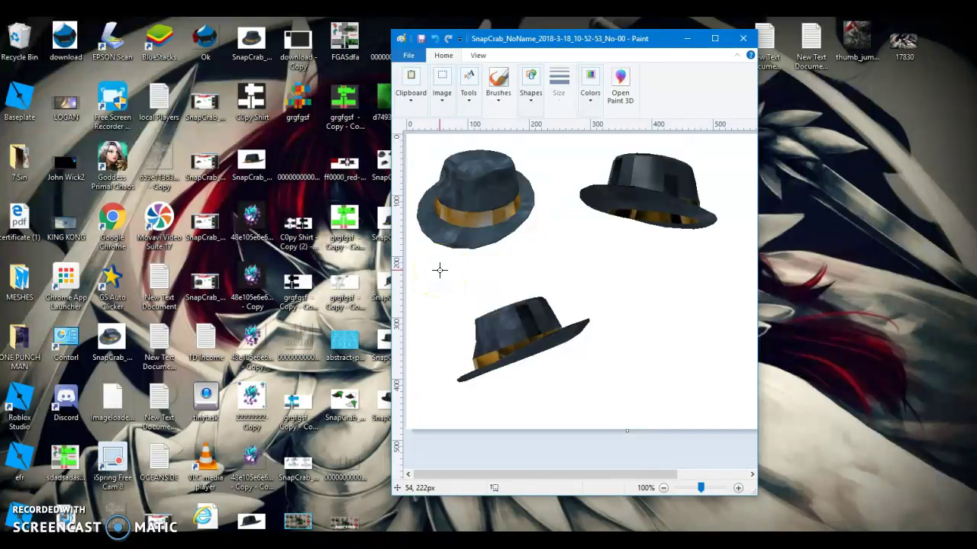
left_click(712, 37)
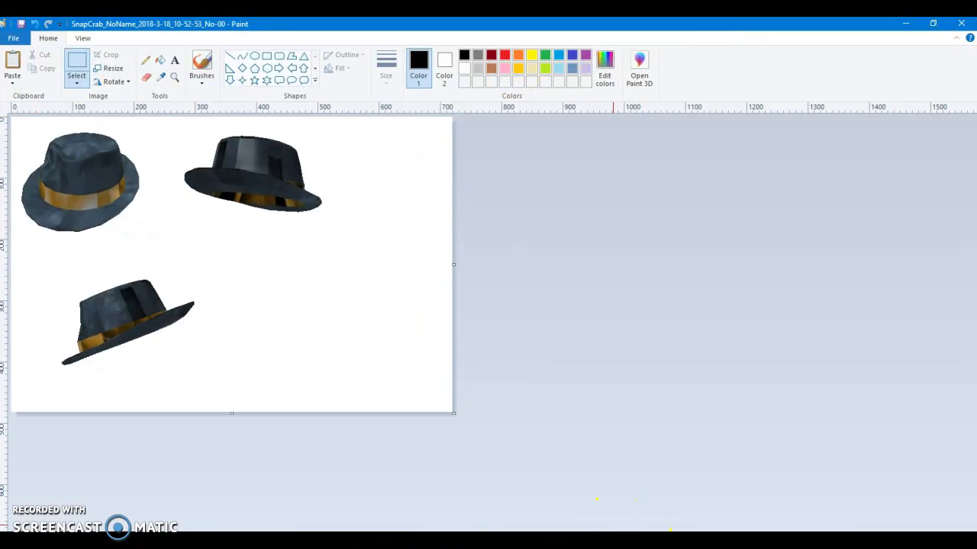
Step: Select and copy the lower-right sleeve template with its separate grey panel from the grgfgsf - Copy - Copy (2) - Copy - Copy image
left_click(432, 504)
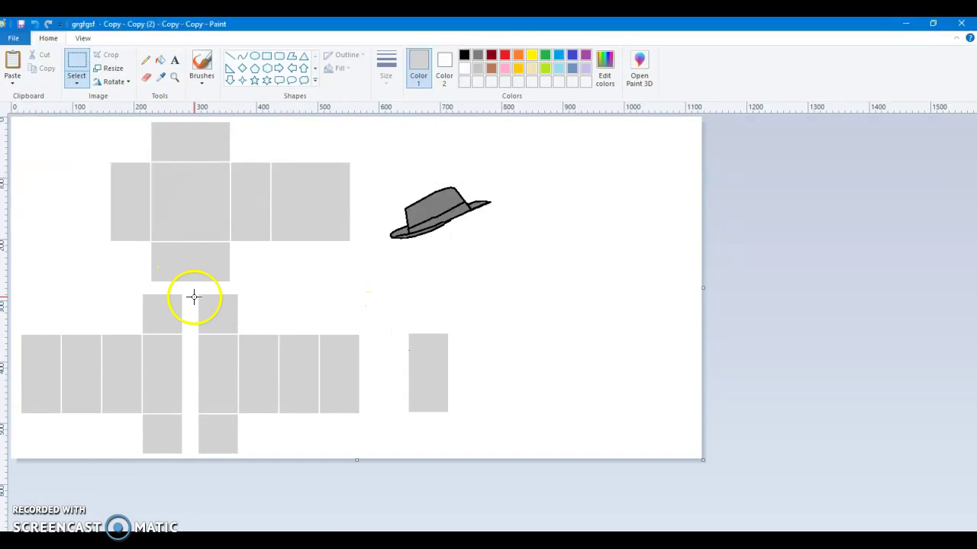
left_click_drag(504, 462, 504, 461)
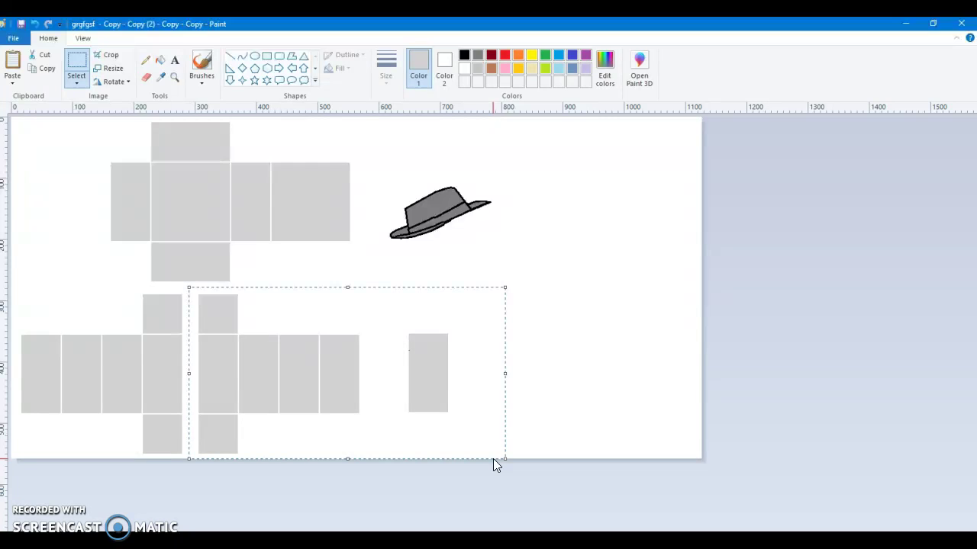
mouse_move(475, 541)
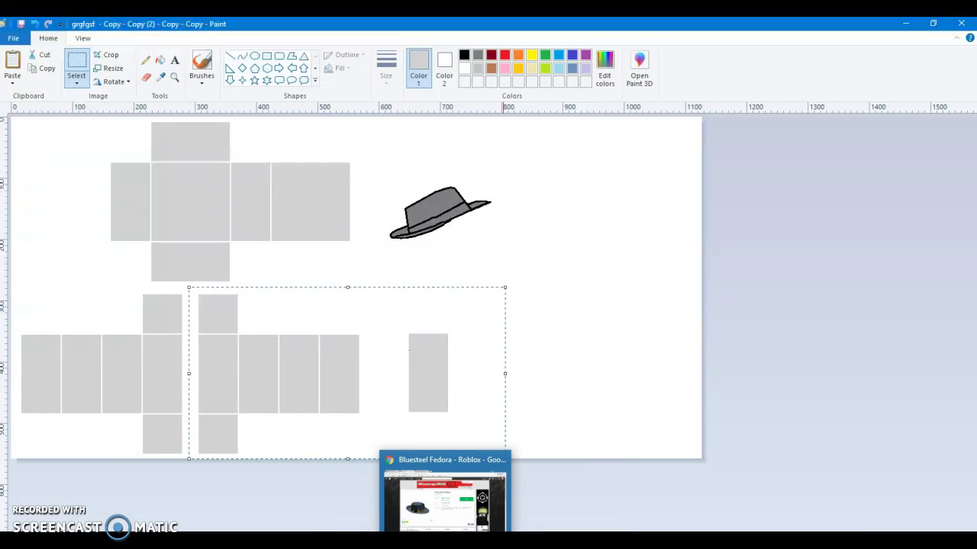
Step: Widen the fedora image's canvas to about 1410 px and paste the sleeve template to the right of the hats, toggling transparent selection
left_click(495, 514)
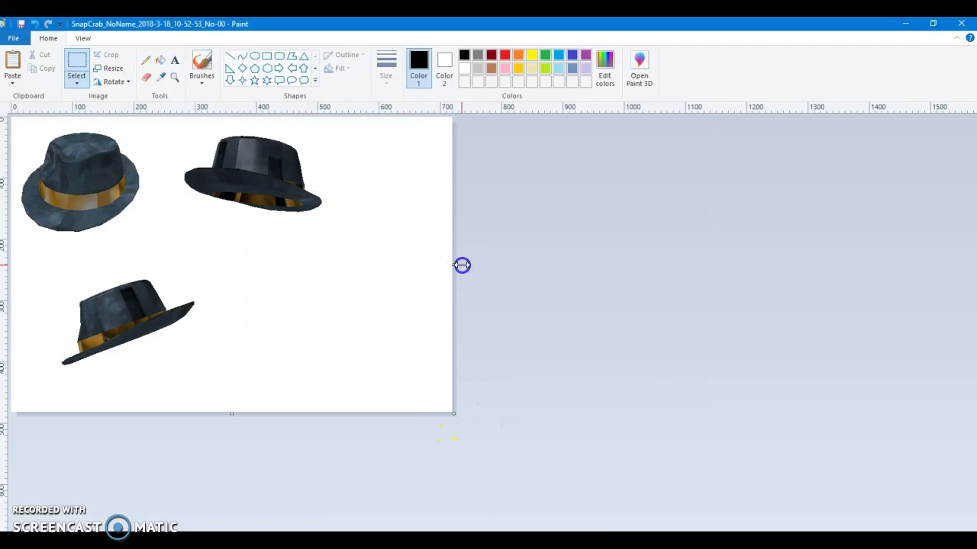
left_click_drag(454, 264, 876, 229)
left_click_drag(327, 288, 11, 116)
left_click_drag(238, 193, 504, 314)
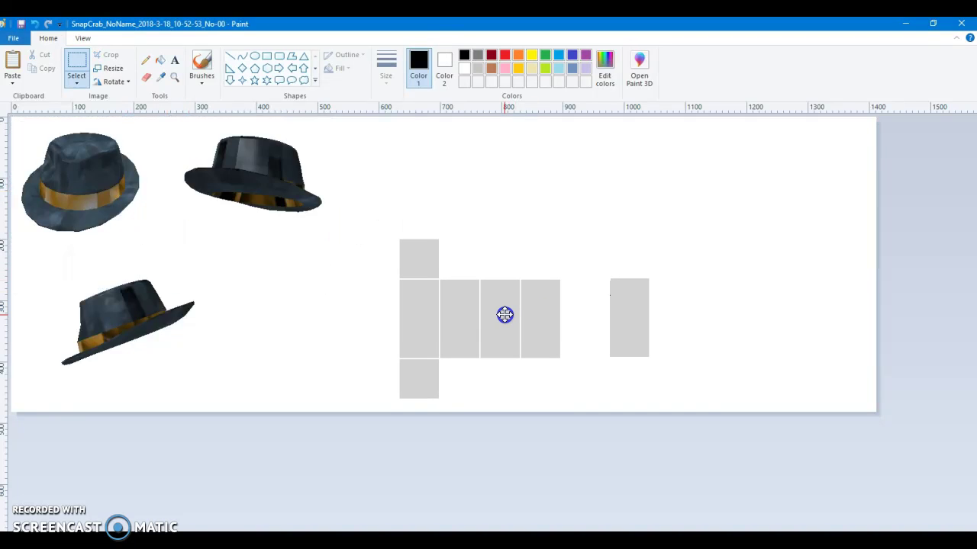
left_click(77, 81)
left_click(106, 194)
Step: Select and copy the upper torso template from the grgfgsf shirt template image
mouse_move(475, 533)
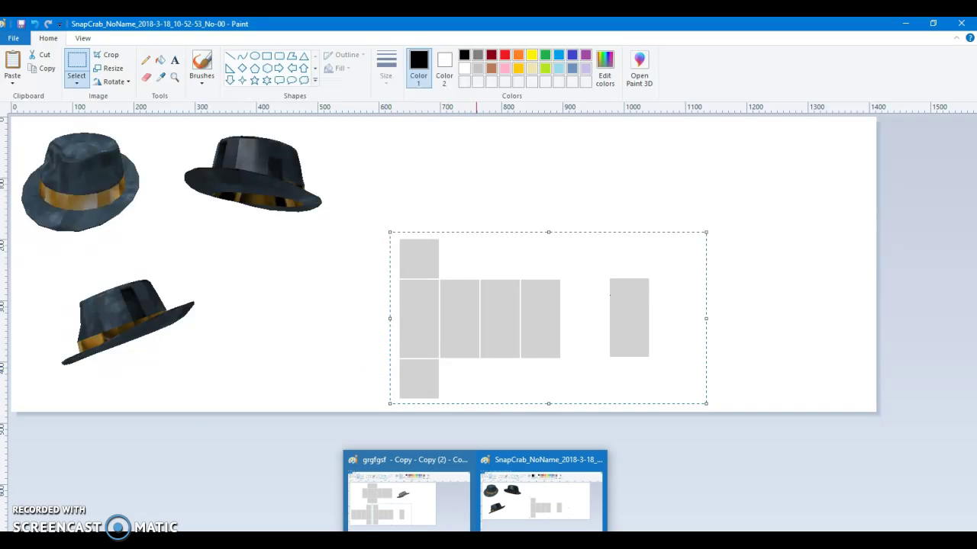
left_click(416, 512)
left_click(104, 119)
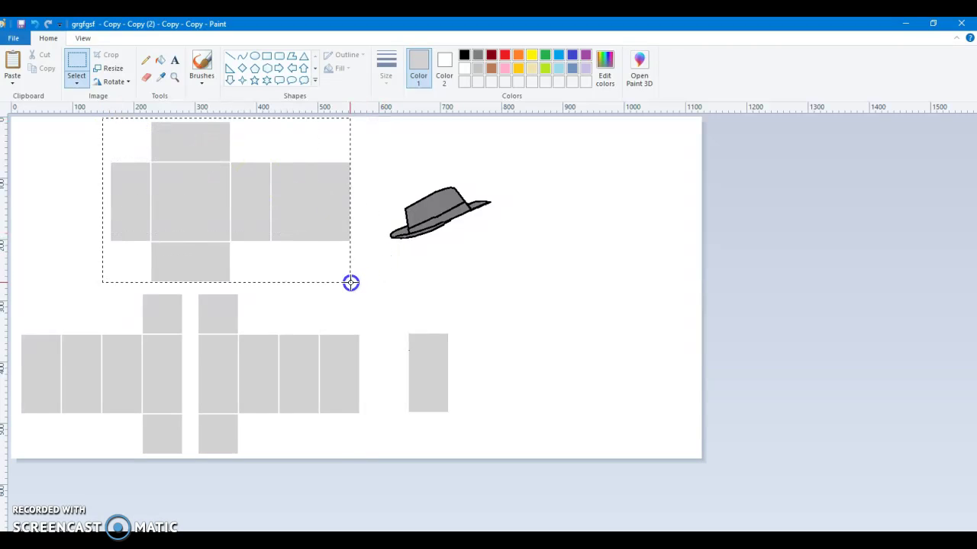
left_click_drag(351, 287, 350, 287)
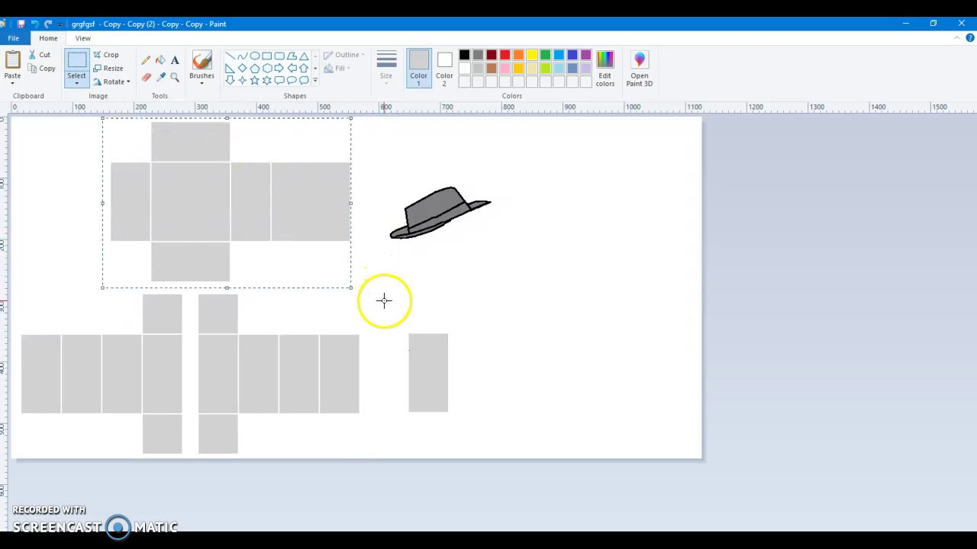
Step: Extend the fedora image's canvas downward and move the sleeve template with its separate panel lower to clear space above it
left_click(474, 542)
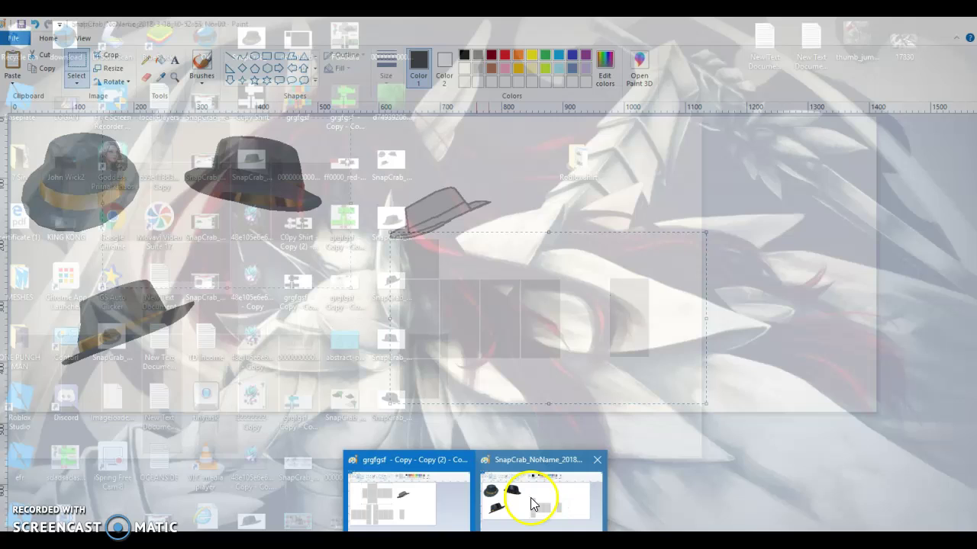
left_click(533, 497)
left_click(773, 256)
left_click_drag(444, 414, 443, 525)
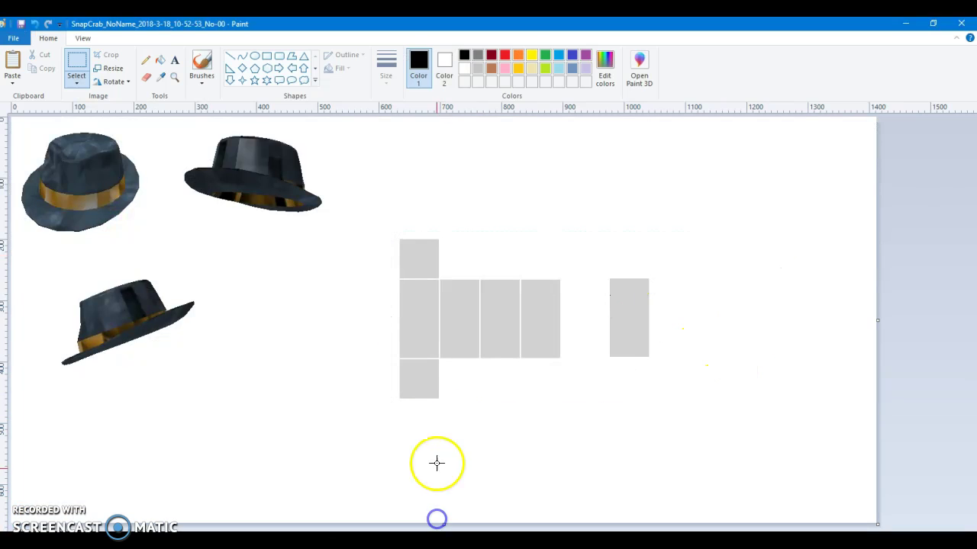
left_click_drag(383, 226, 692, 449)
left_click_drag(637, 383, 643, 408)
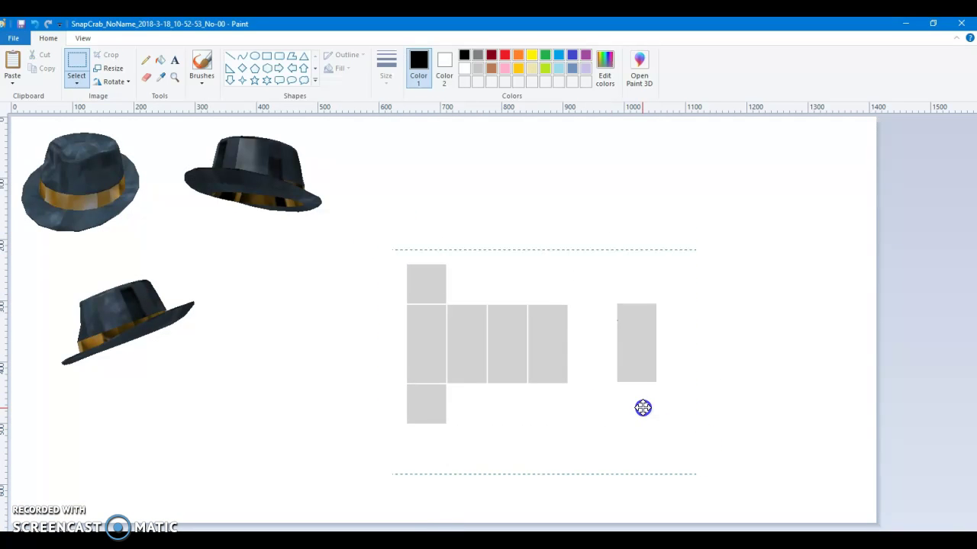
left_click_drag(605, 348, 603, 377)
Step: Paste the torso template above the sleeve template, to the right of the hats, and deselect it
left_click(399, 274)
key("ctrl+v")
left_click_drag(154, 221, 482, 225)
left_click(279, 273)
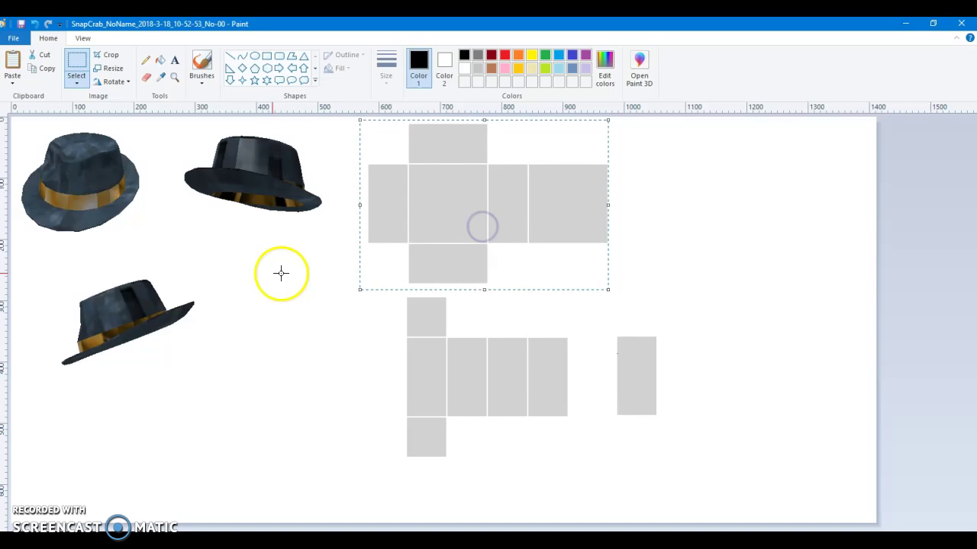
left_click(357, 325)
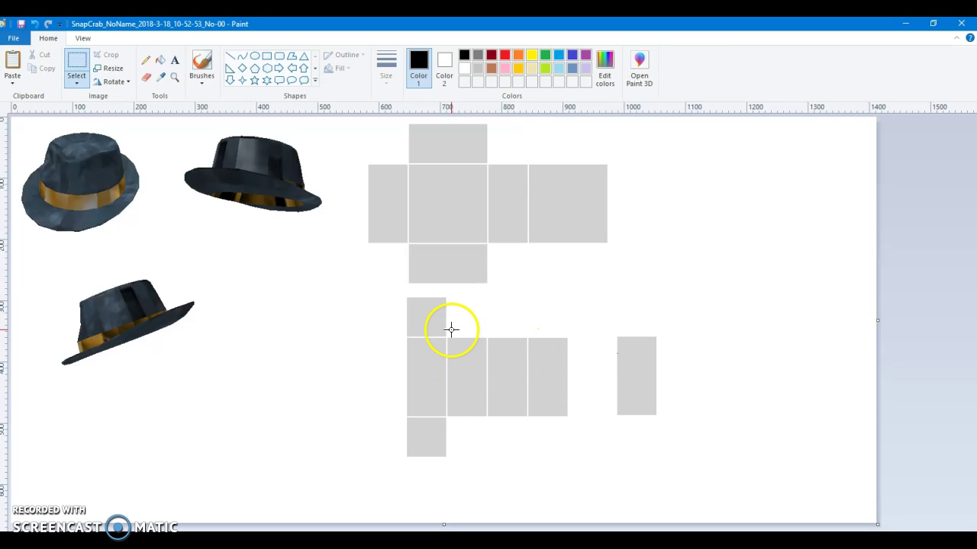
Step: Move the separate sleeve panel farther right and slightly lower, away from the sleeve template
left_click_drag(617, 320, 709, 455)
left_click_drag(633, 394, 685, 412)
left_click(554, 375)
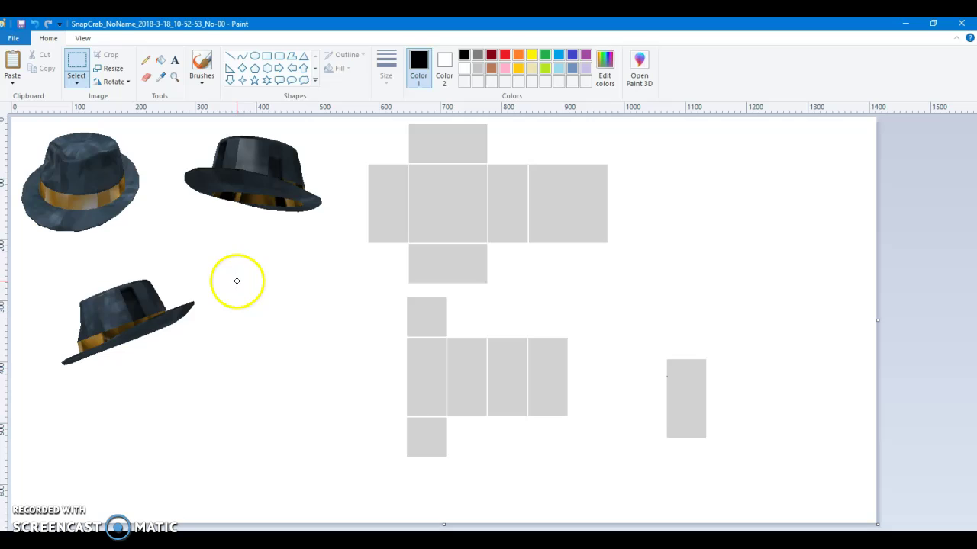
Step: Turn on transparent selection while testing the front-view hat over the torso template, and return the hat near its original spot
left_click_drag(169, 236, 9, 125)
left_click_drag(57, 161, 464, 196)
left_click(74, 88)
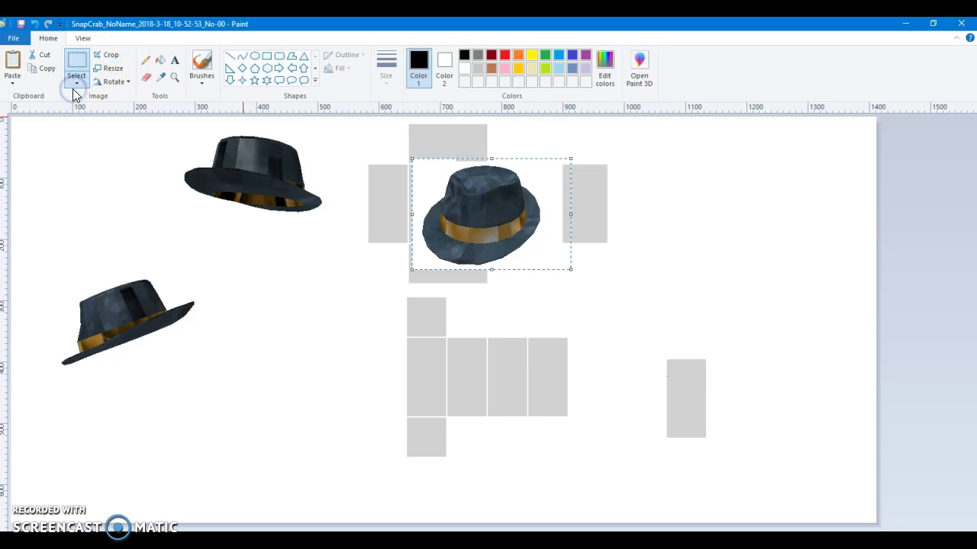
left_click(74, 84)
left_click_drag(499, 203, 102, 189)
left_click(295, 250)
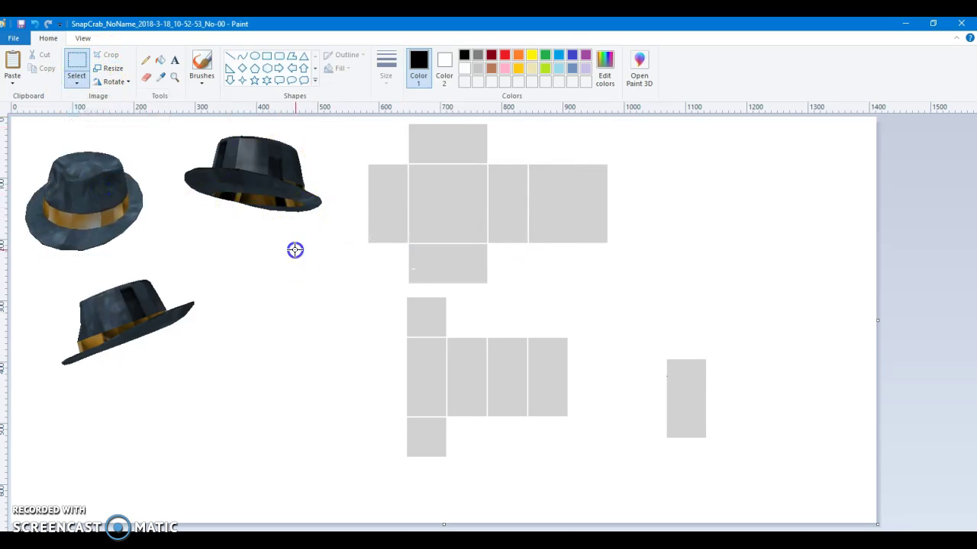
Step: Fill the canvas background with black and replace it with a custom dark gray, RGB 102, 102, 102
left_click(160, 60)
left_click(257, 345)
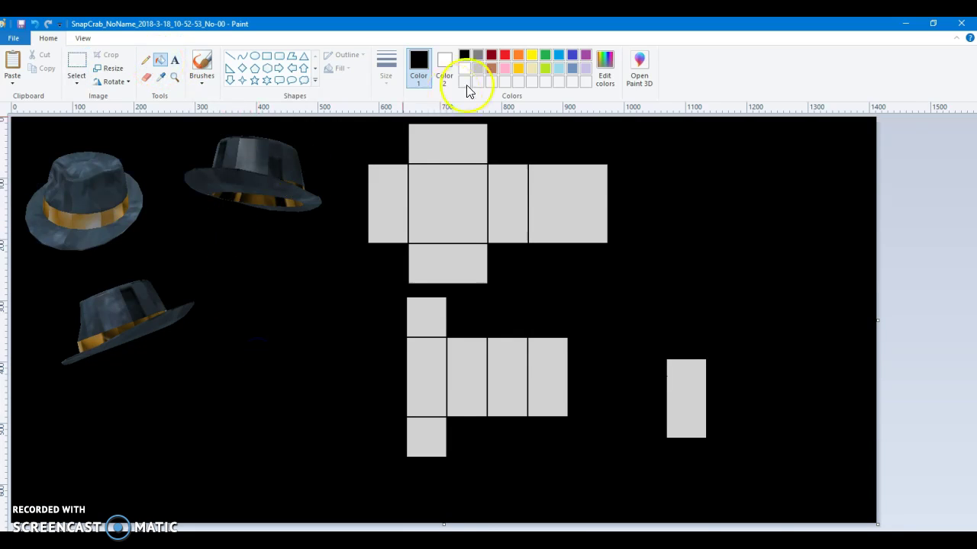
left_click(477, 55)
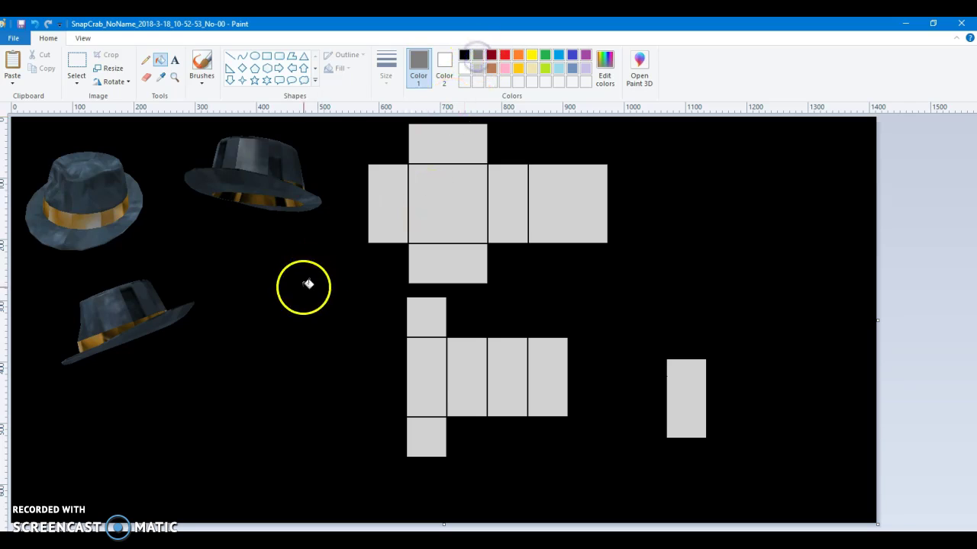
left_click(605, 63)
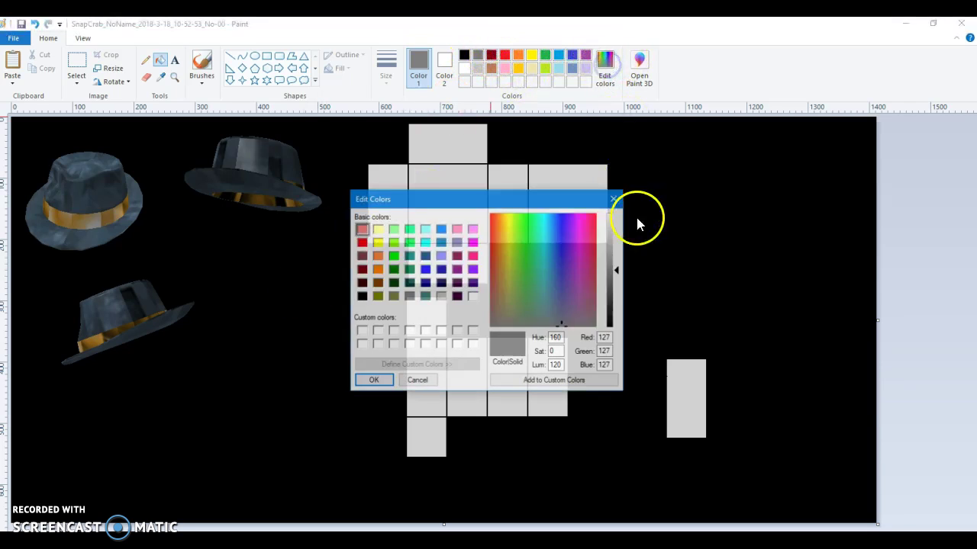
left_click_drag(615, 289, 615, 294)
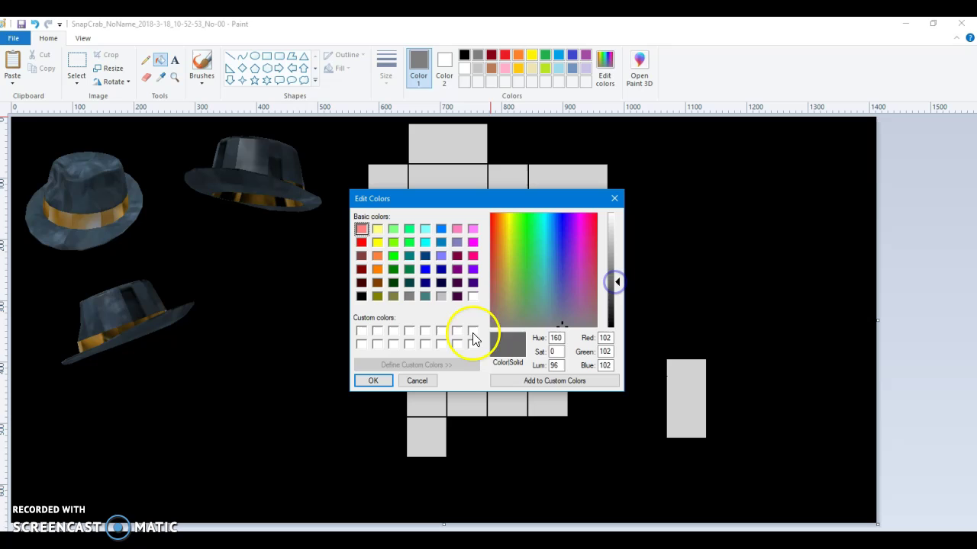
left_click(372, 381)
left_click(241, 342)
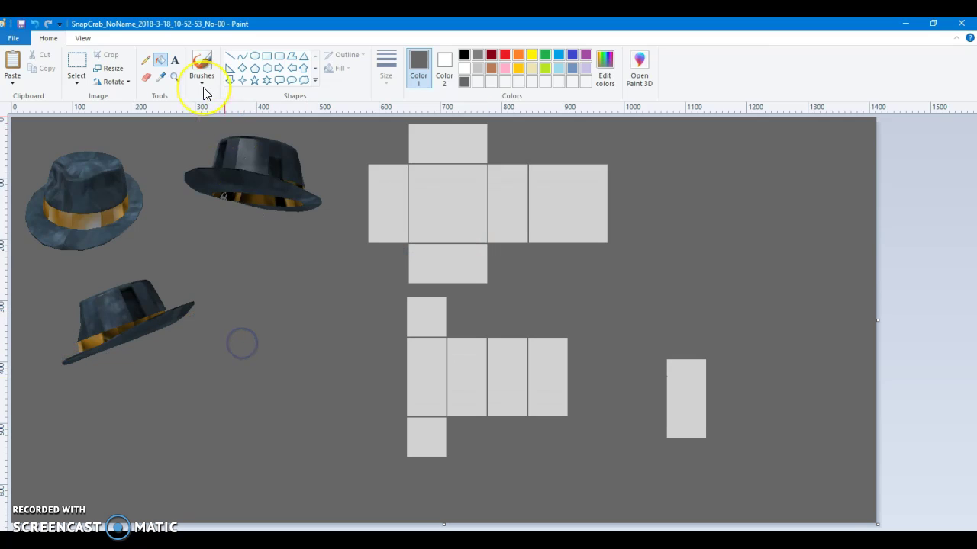
Step: Shift the front-view hat slightly upward on the gray background and fill the background with white again
left_click(84, 64)
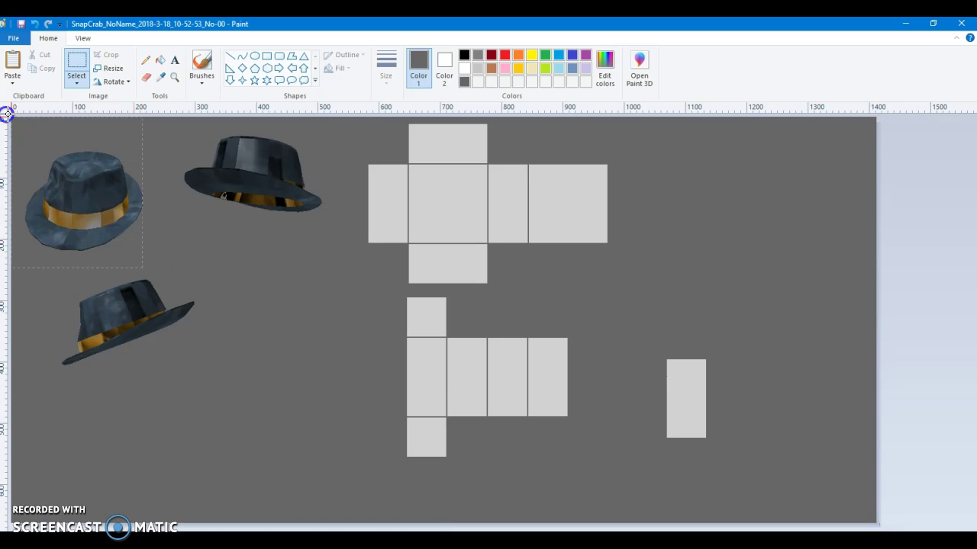
mouse_move(107, 170)
left_mouse_down()
mouse_move(197, 190)
mouse_move(110, 168)
left_mouse_up()
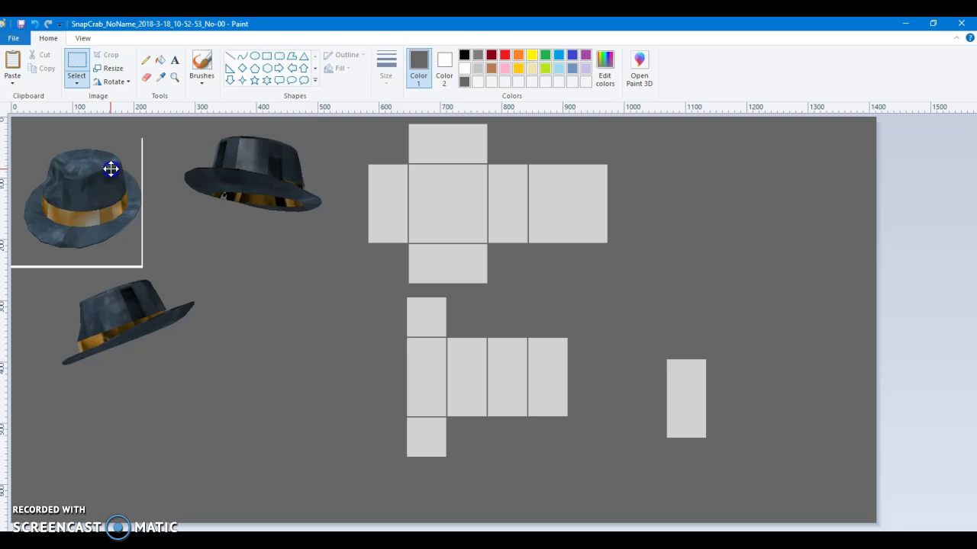
left_click(237, 221)
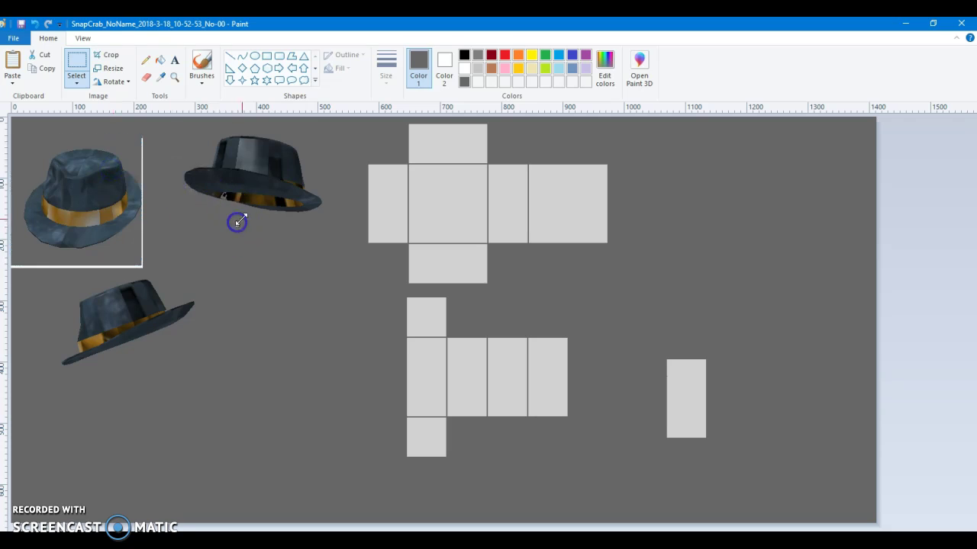
left_click(161, 61)
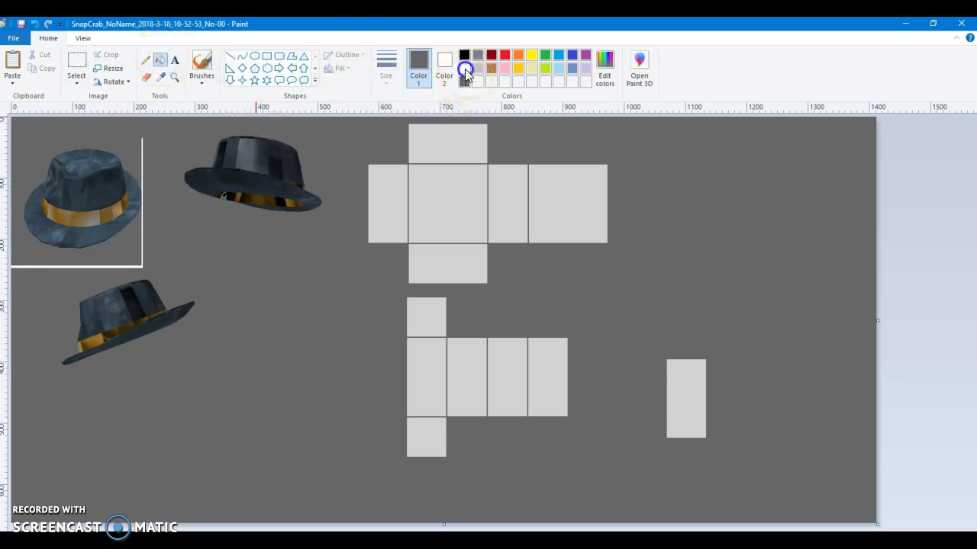
left_click(464, 68)
left_click(277, 280)
Step: Select and copy the front-view hat, placing one copy over the torso template and keeping another beside the other hats
left_click(76, 62)
left_click_drag(152, 260, 17, 116)
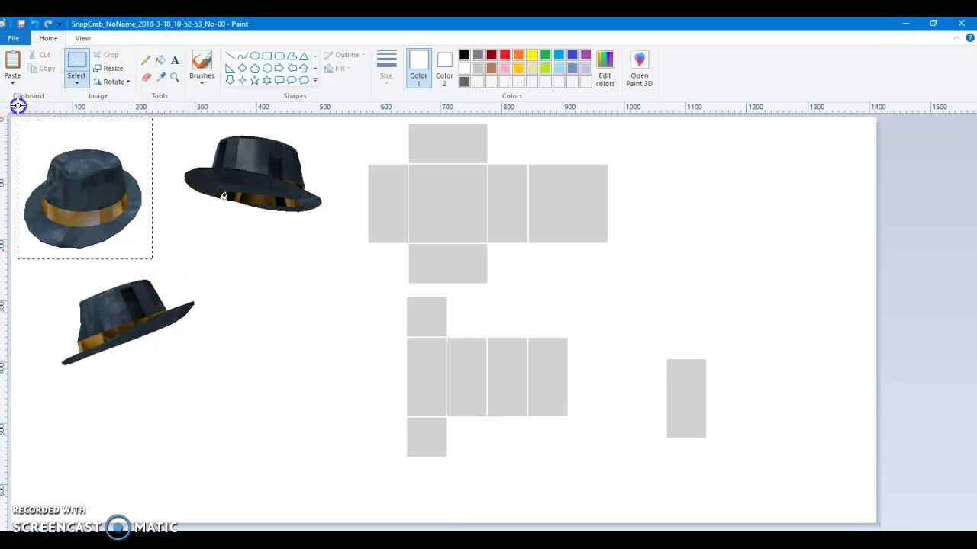
left_click_drag(96, 171, 480, 180)
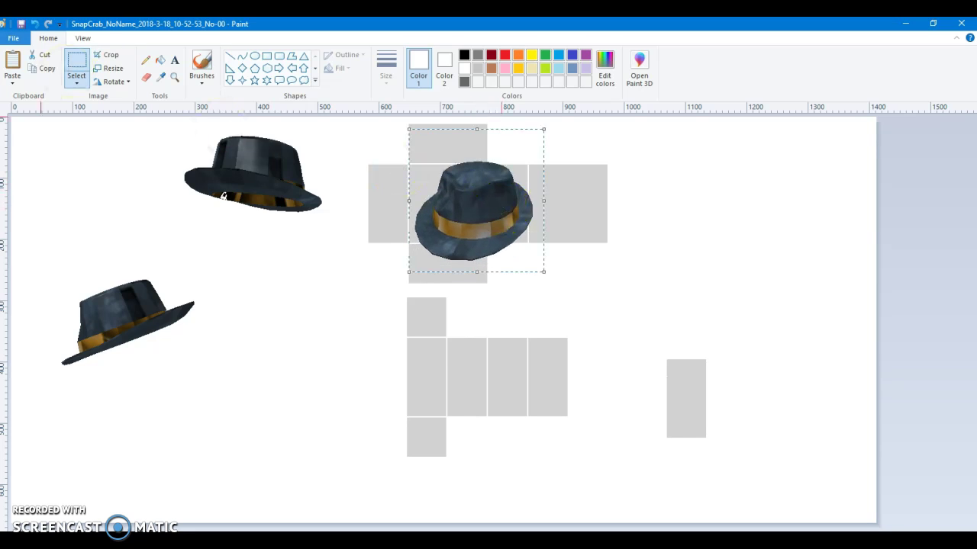
mouse_move(461, 222)
left_mouse_down()
mouse_move(33, 205)
mouse_move(98, 198)
mouse_move(453, 219)
left_mouse_up()
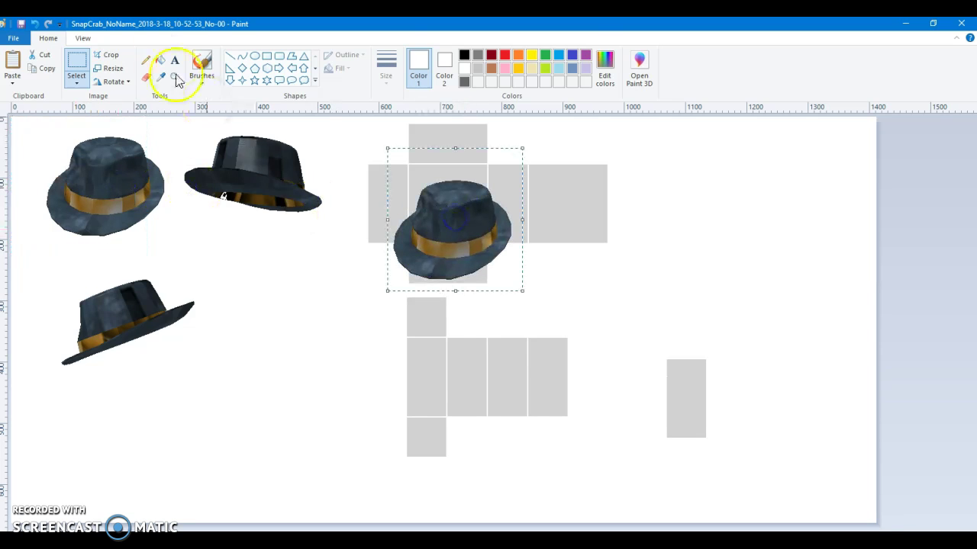
Step: Try the hat copy at 70 percent size near the right edge of the torso's front panel, and delete it
left_click(112, 74)
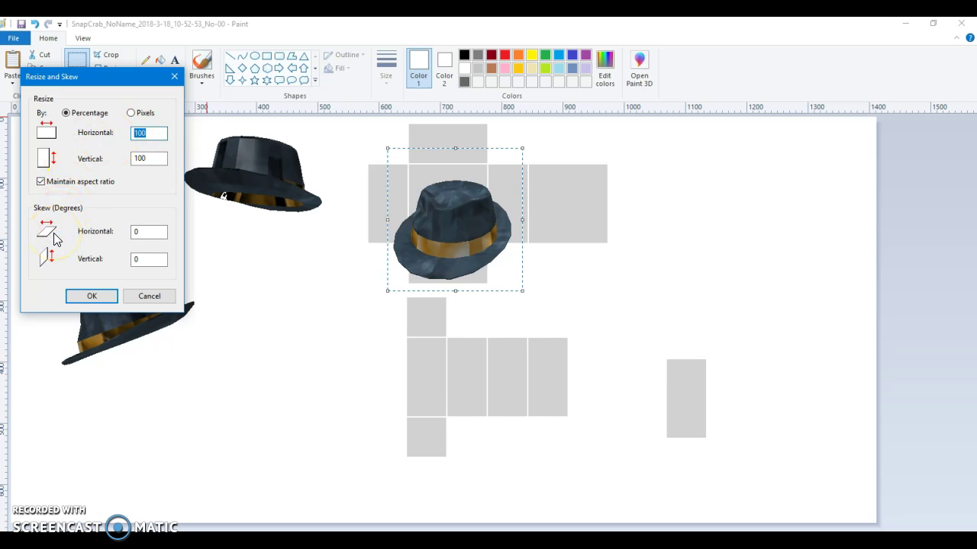
type("70")
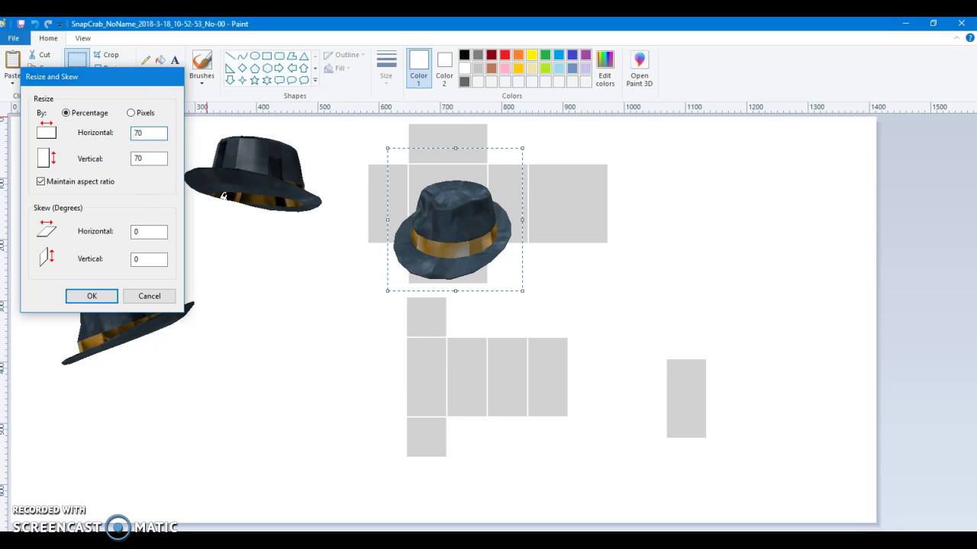
key("Return")
left_click_drag(451, 195, 496, 183)
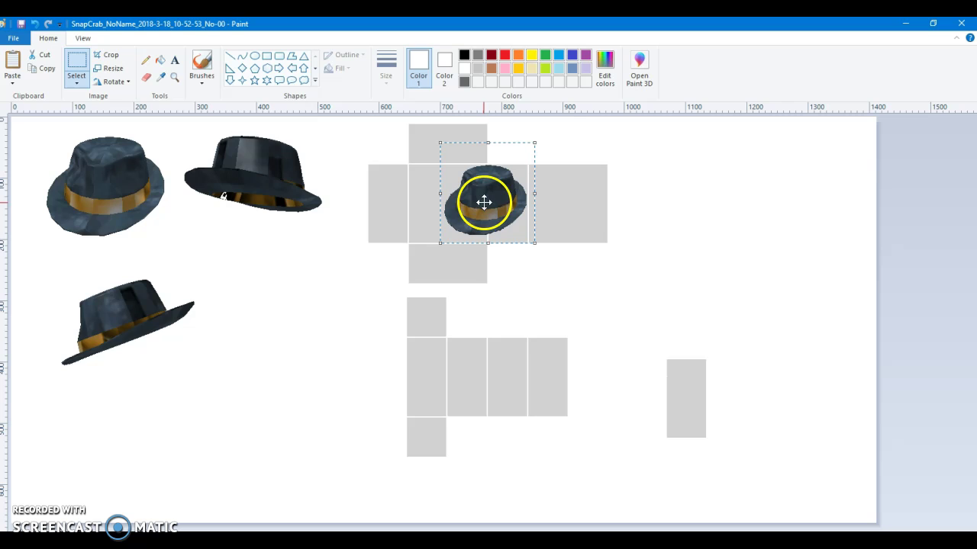
key("Delete")
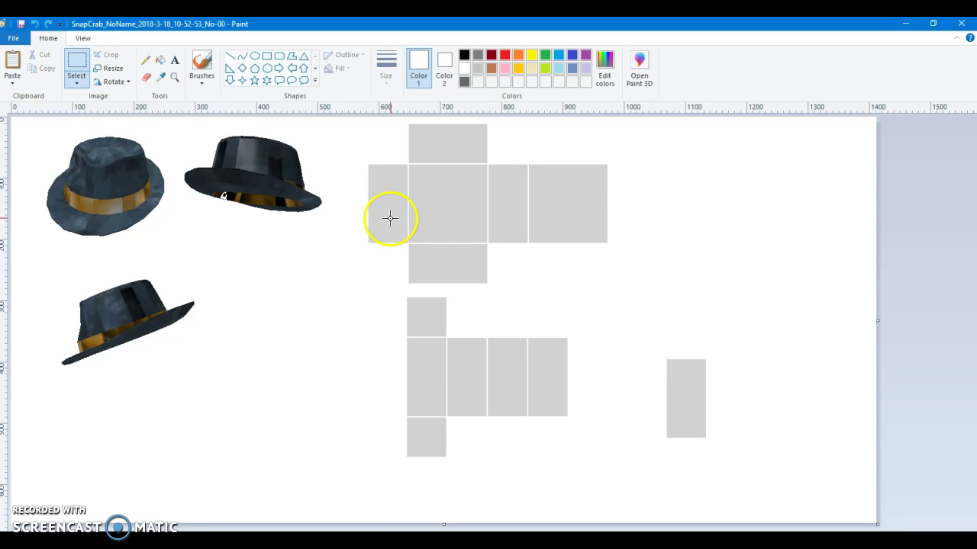
Step: Paste the front-view hat again, shrink it to about 65 percent and place it across the torso's front and side panels
key("ctrl+v")
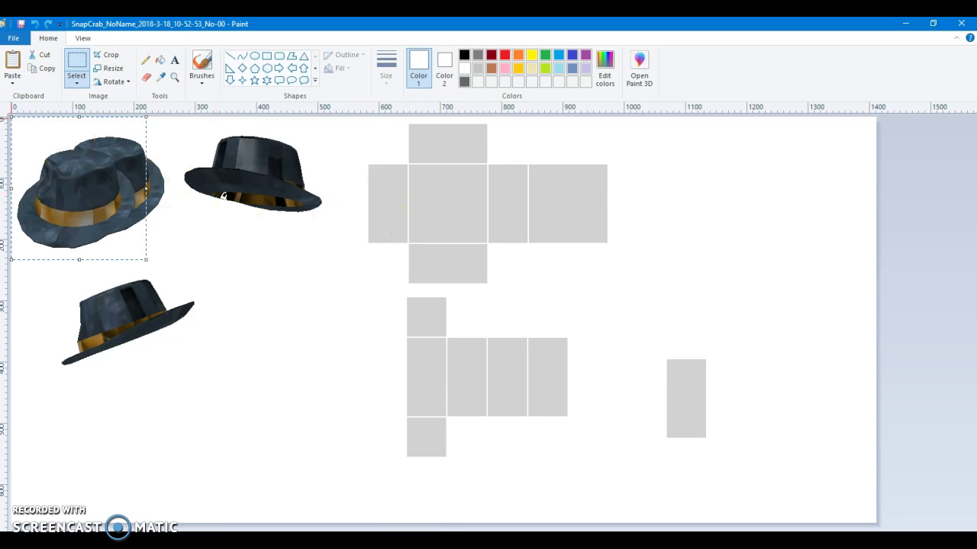
left_click(110, 68)
double_click(144, 133)
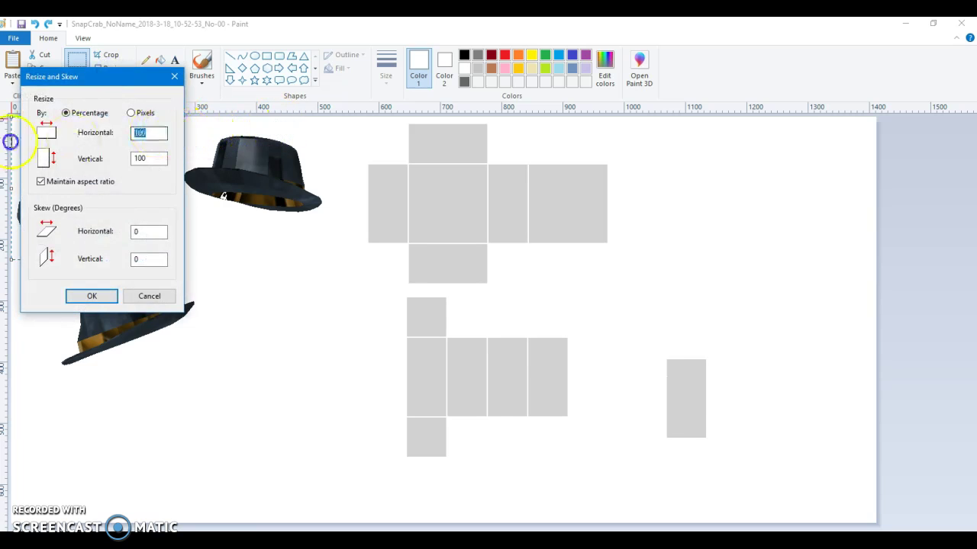
type("50")
key("Return")
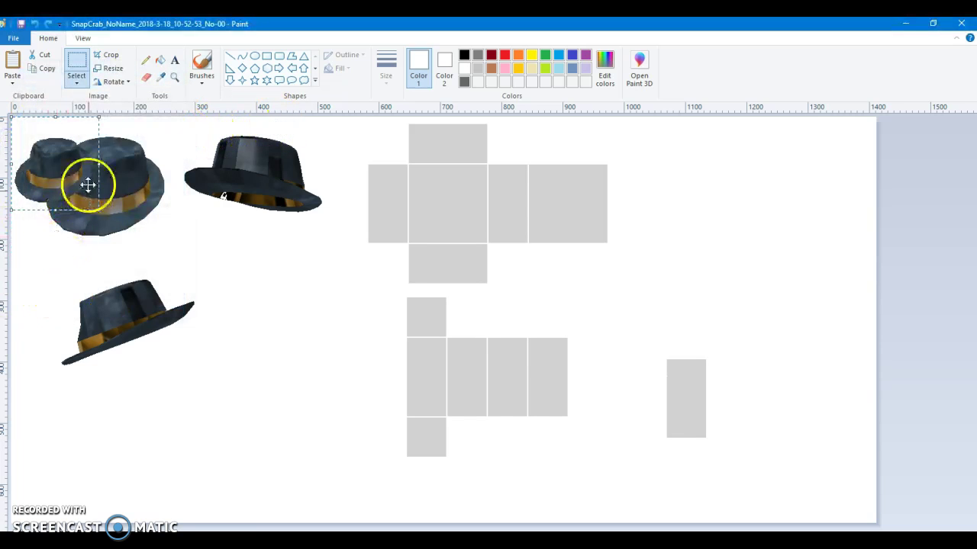
left_click_drag(66, 163, 515, 196)
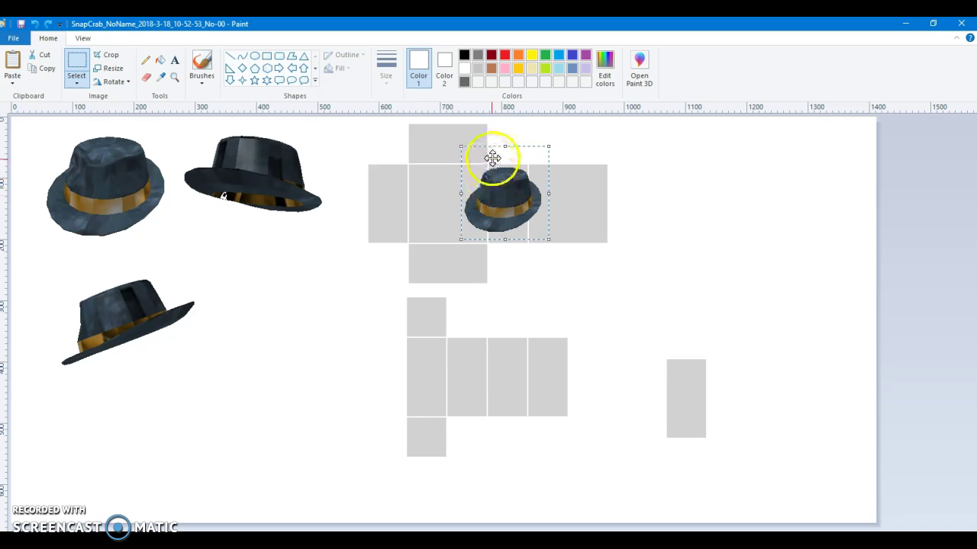
Step: Drop the selection around the torso's back panel and undo the placement of the reduced hat
left_click(678, 189)
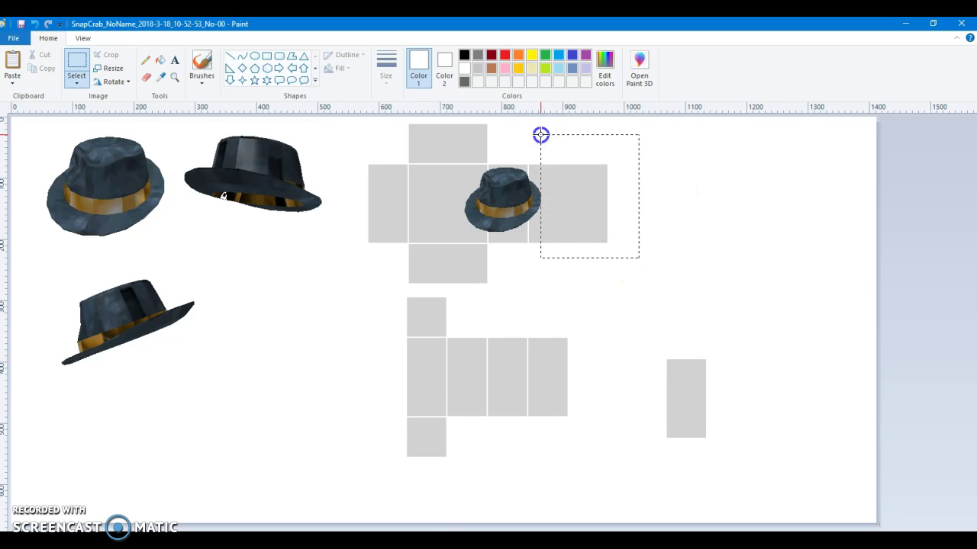
left_click_drag(636, 233, 639, 235)
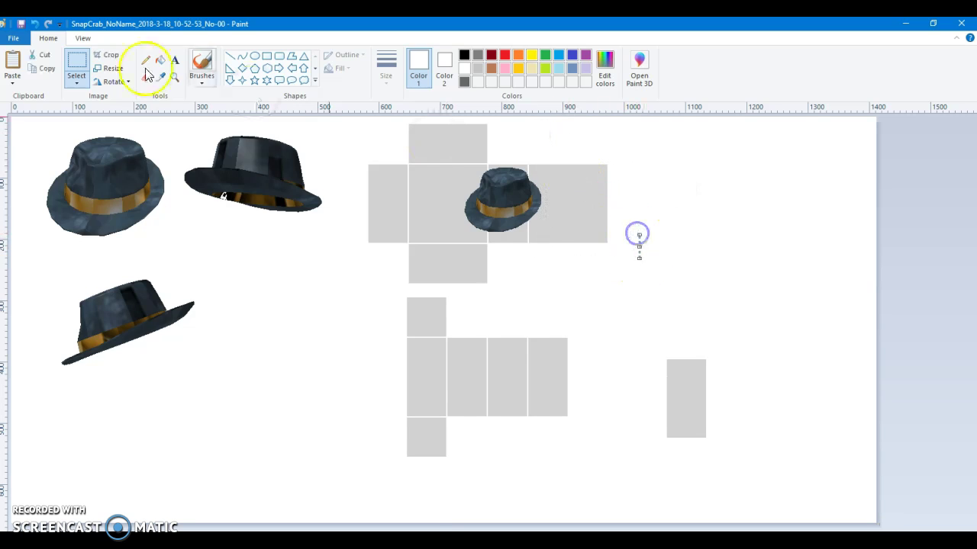
left_click(37, 25)
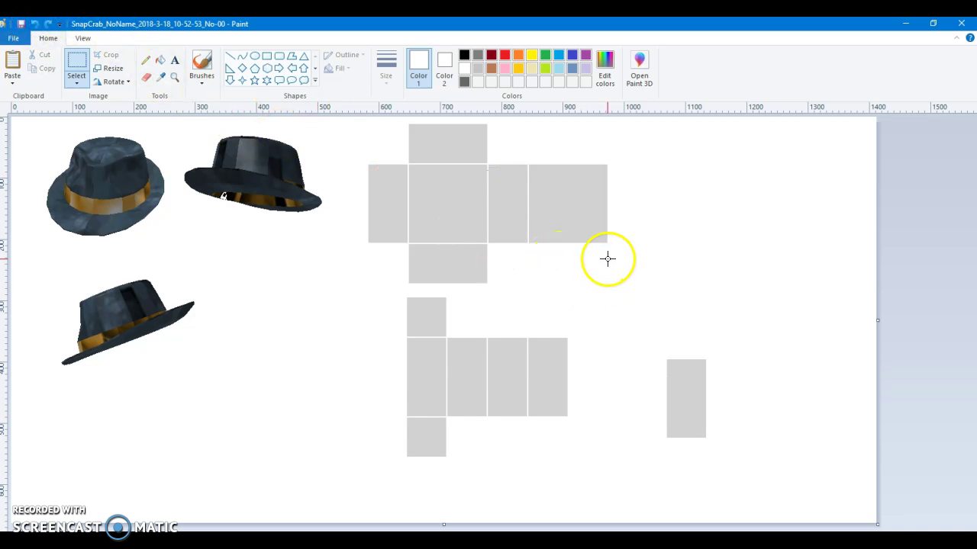
Step: Separate the torso's back panel from the template by moving it to empty space far to the right
left_click_drag(623, 254, 539, 176)
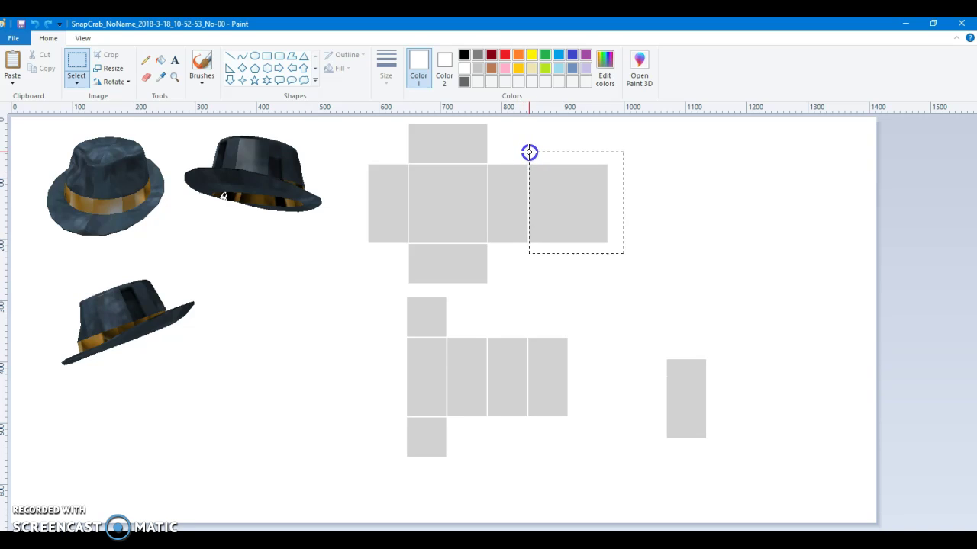
left_click_drag(567, 186, 789, 193)
left_click(464, 255)
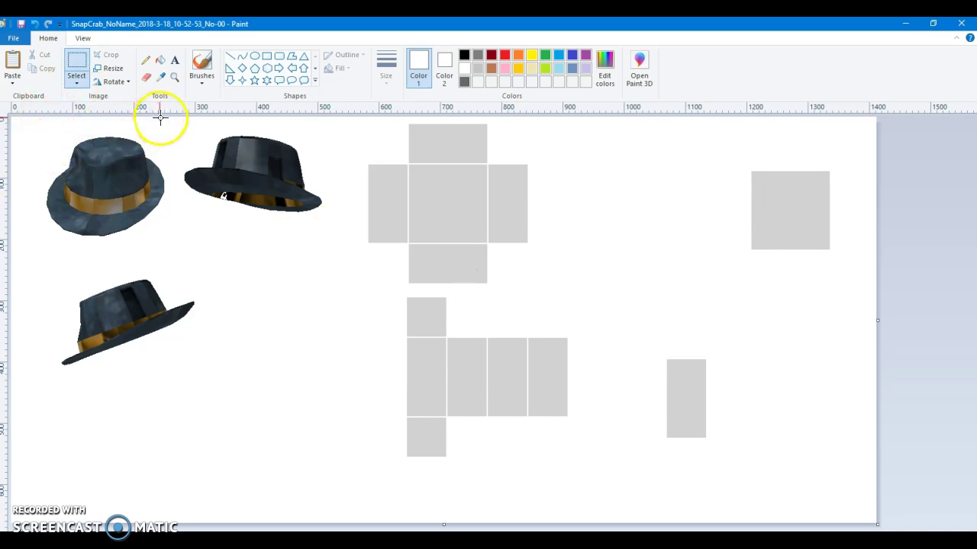
Step: Paste the front-view hat, scale it to about 65 percent and place it over the seam between the torso's front and right side panels
key("ctrl+v")
left_click(114, 74)
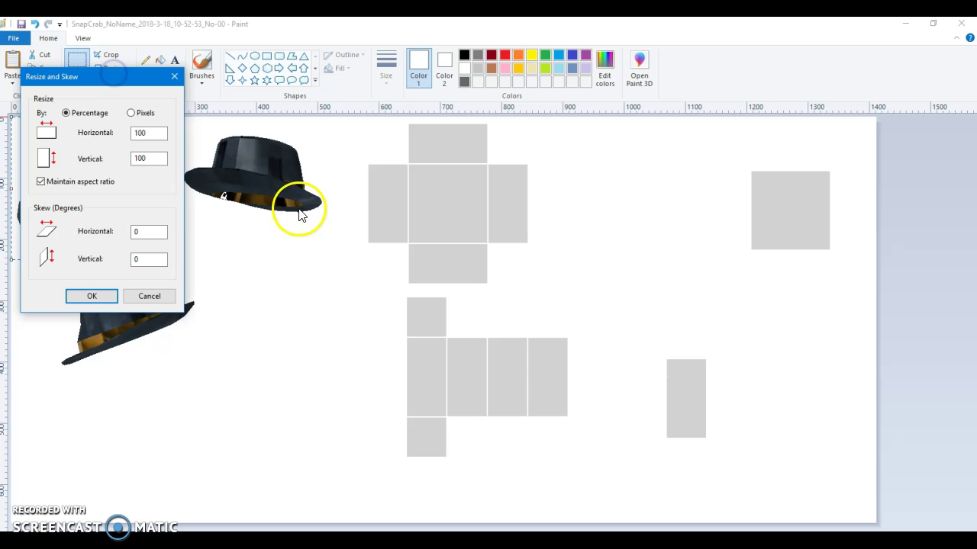
left_click_drag(154, 135, 103, 136)
type("6")
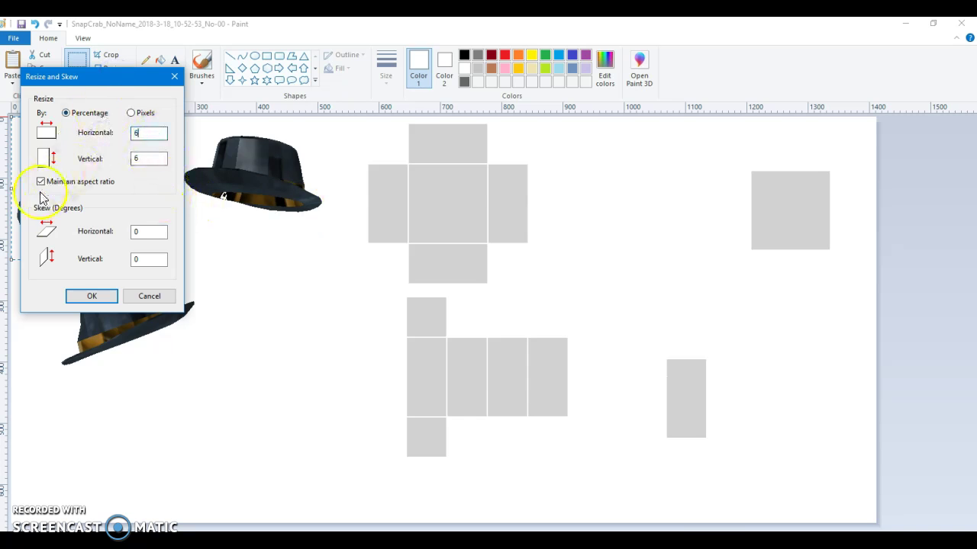
type("0")
key("Return")
left_click_drag(76, 168, 527, 198)
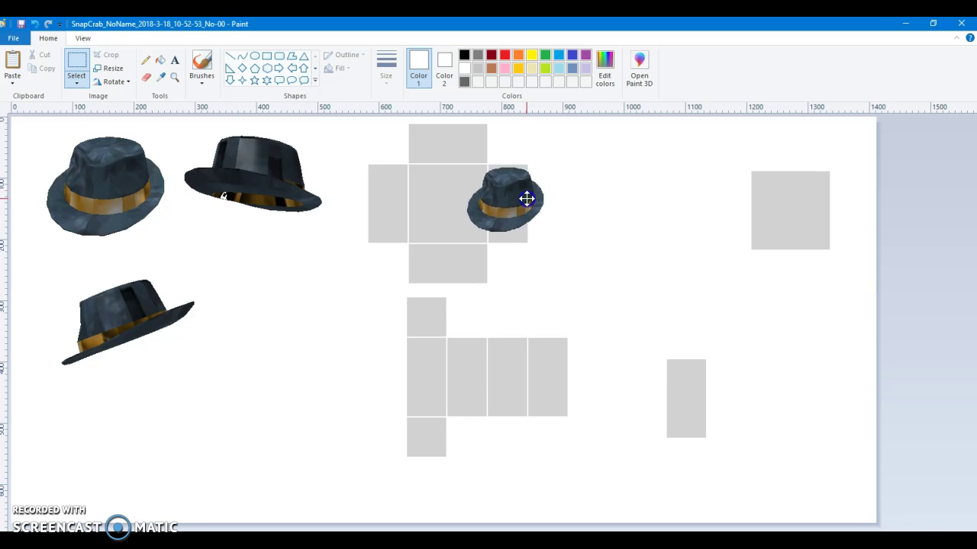
left_click(608, 202)
Step: Cut off the hat portion extending past the torso's side panel and move that piece to empty space on the right
scroll(404, 499, "up", 1, "ctrl")
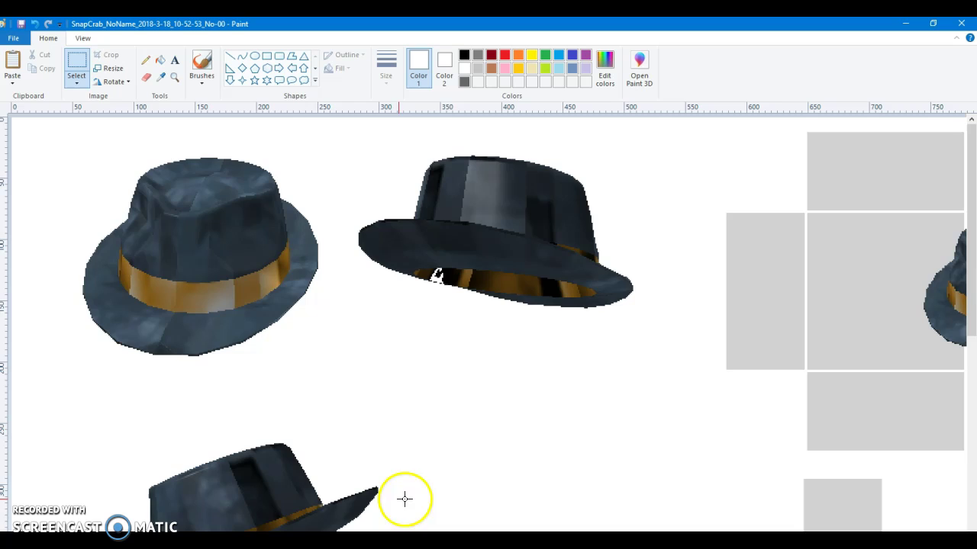
scroll(512, 517, "right", 5, "shift")
left_click_drag(590, 373, 498, 151)
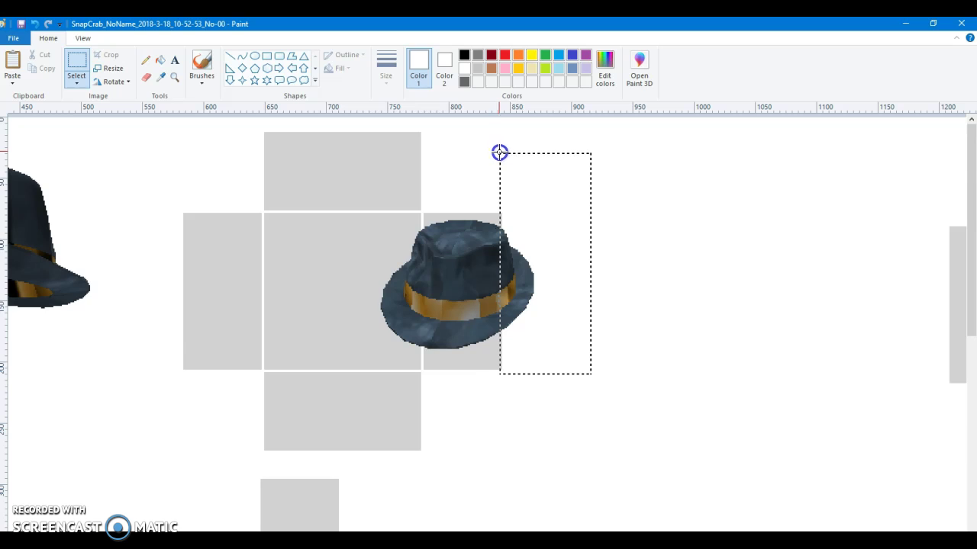
left_click_drag(501, 152, 501, 152)
left_click_drag(547, 254, 785, 247)
left_click(567, 295)
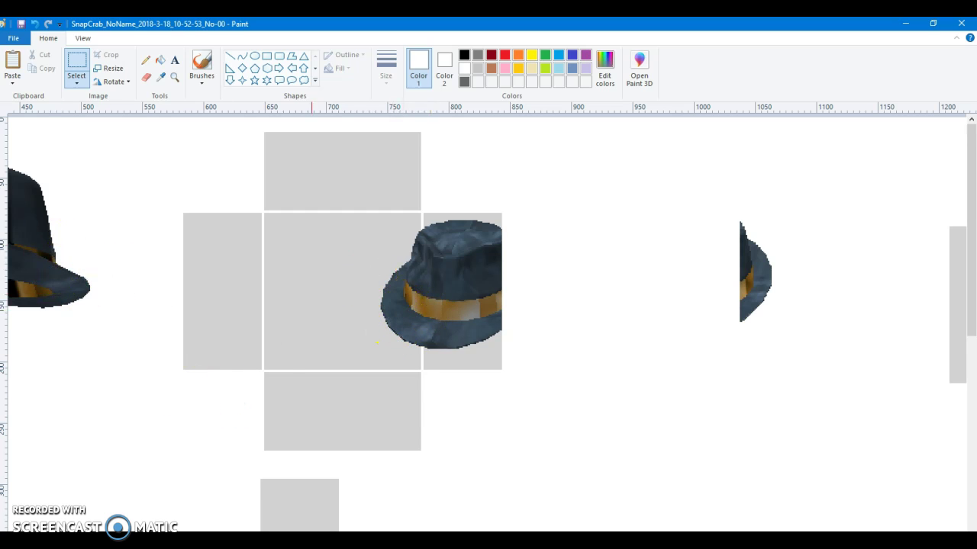
scroll(440, 377, "down", 2, "ctrl")
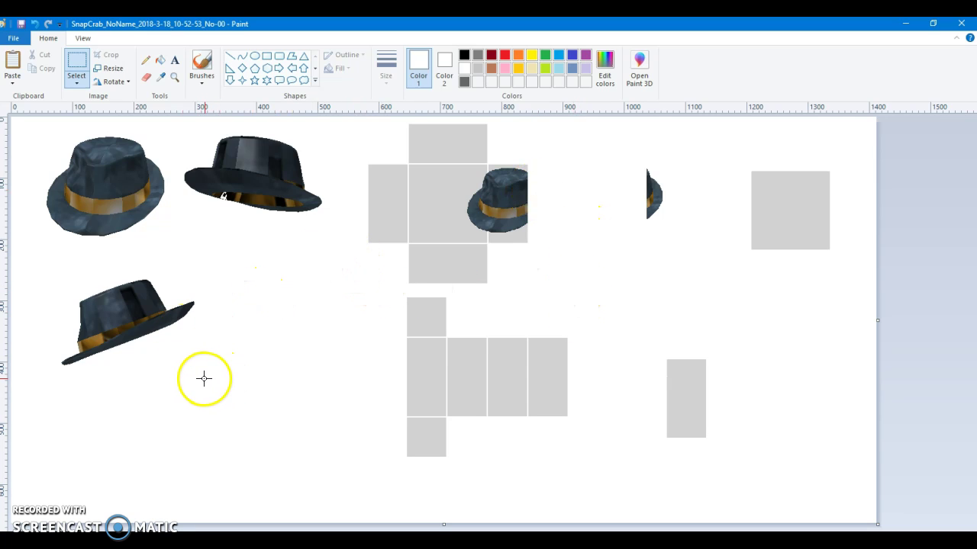
Step: Scale the side-view hat to about 65 percent and move it a little to the right in the empty space below the original hats
left_click_drag(211, 374, 25, 257)
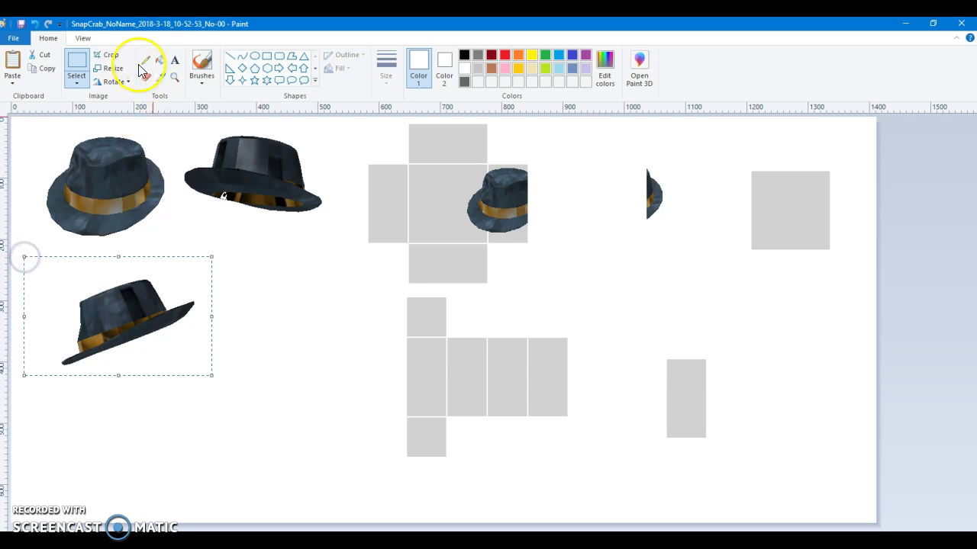
left_click(110, 68)
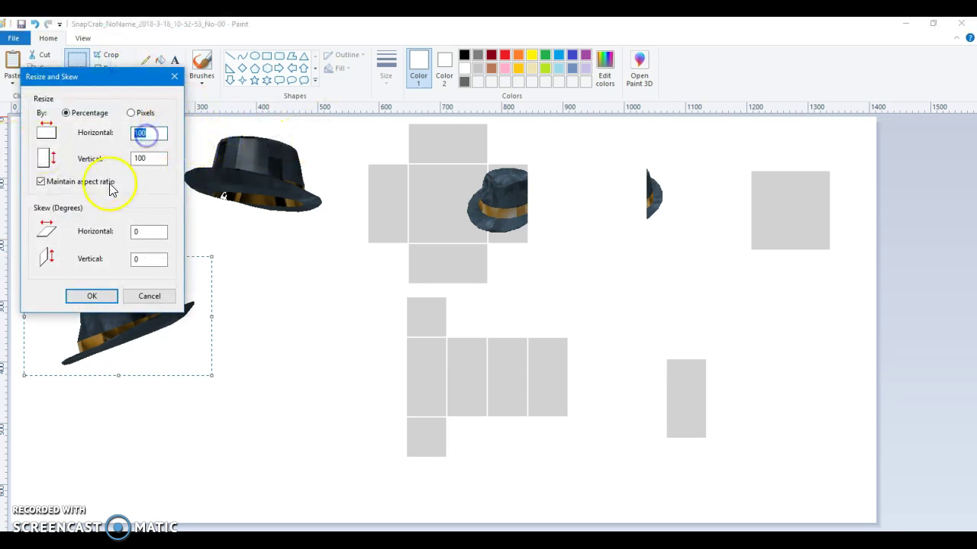
type("50")
left_click(92, 296)
left_click_drag(87, 306, 209, 333)
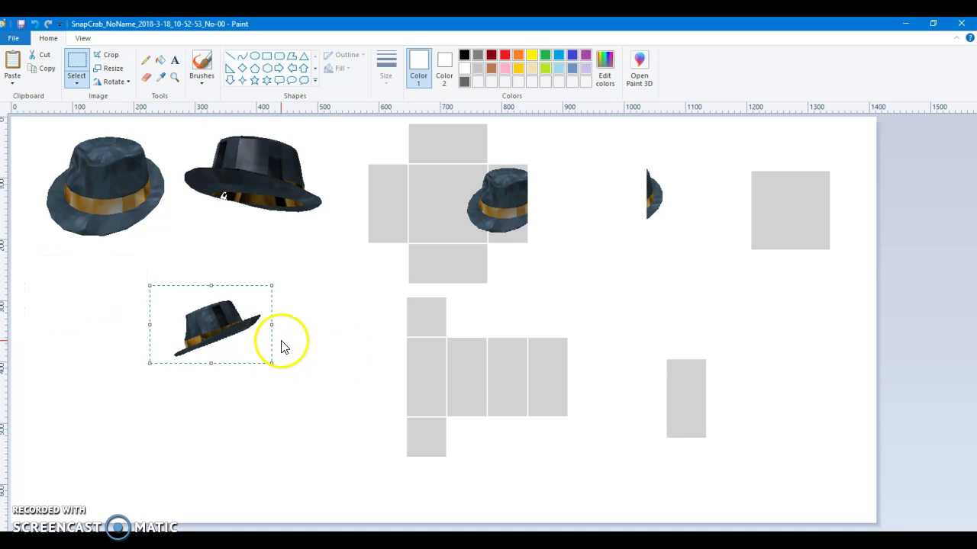
Step: Duplicate the right portion of the reduced side-view hat, leaving out the left tip of its brim
left_click(79, 273)
left_click_drag(204, 271, 291, 366)
key("ctrl+c")
key("ctrl+v")
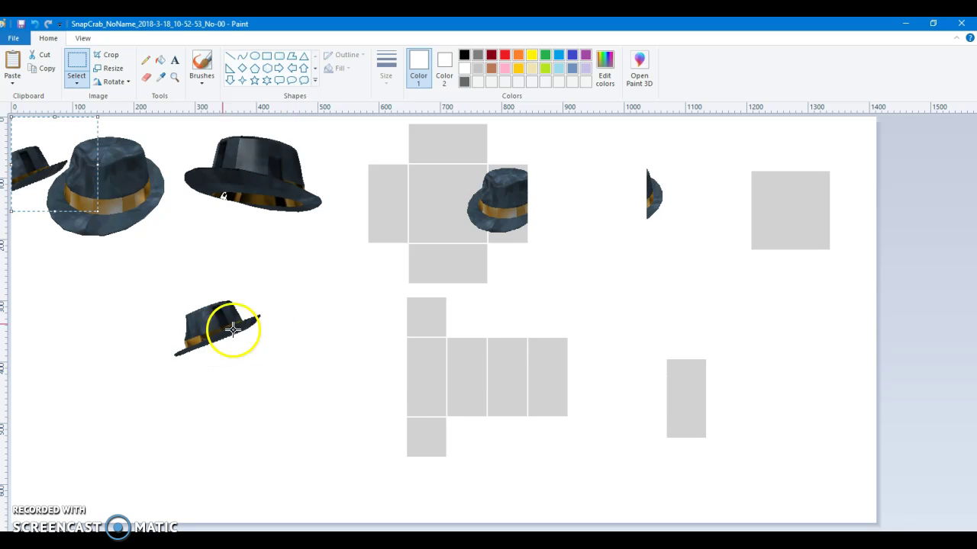
Step: Try the copied hat portion against the outer edge of the torso's right side panel and move it to empty space below the reduced hat
left_click_drag(28, 175, 551, 196)
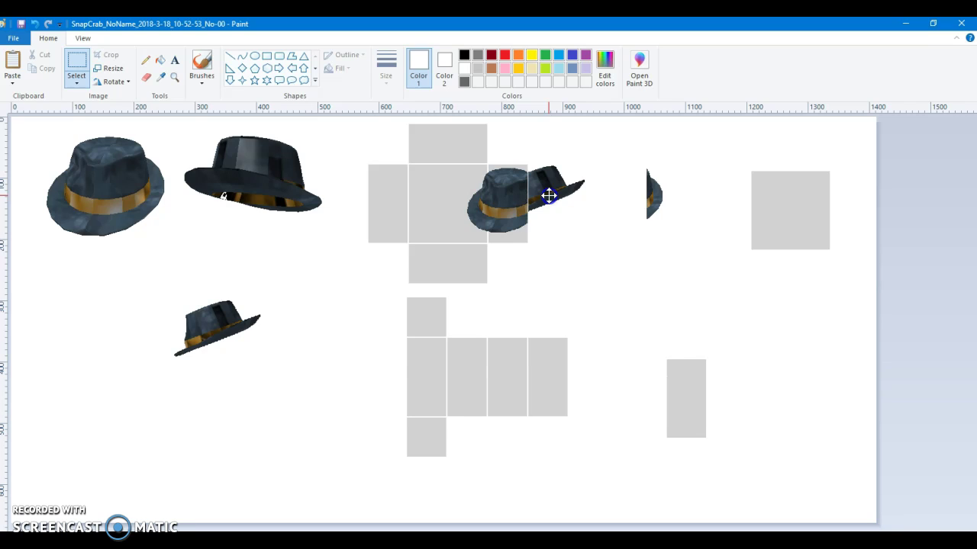
left_click_drag(549, 197, 549, 195)
left_click_drag(539, 196, 273, 440)
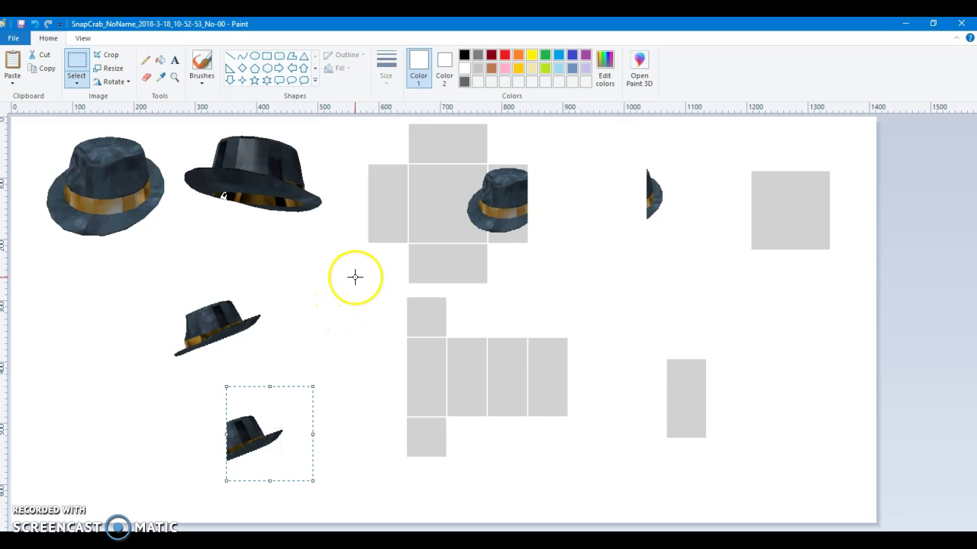